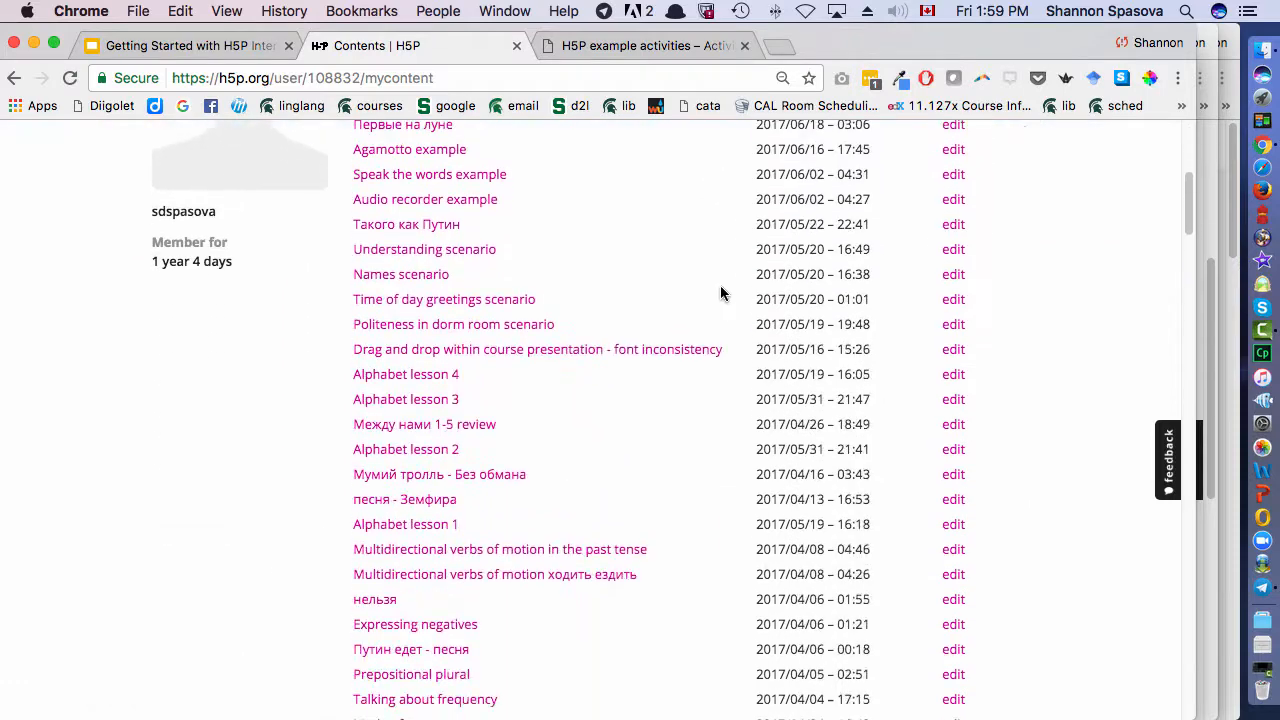
- Start creating a new piece of H5P content from the account's contents list
scroll(721, 292, up, 6)
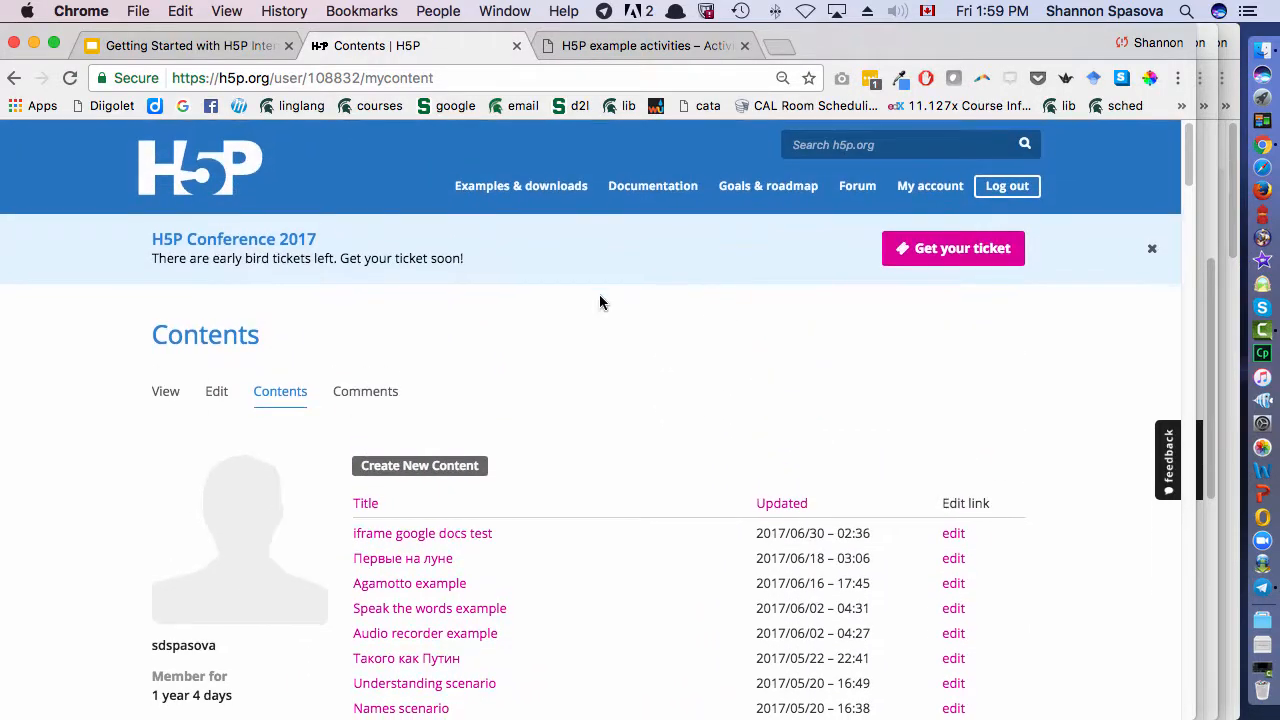
click(427, 467)
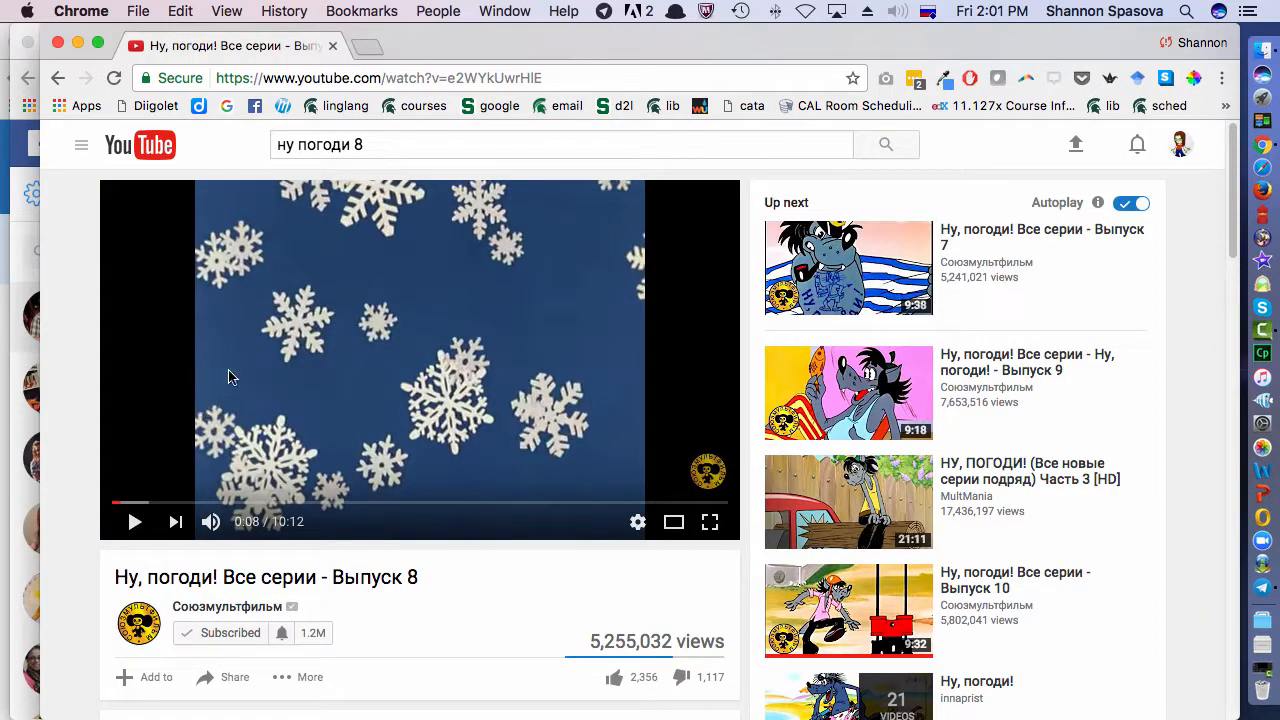
- Copy the URL of the YouTube video "Ну, погоди! Все серии - Выпуск 8" and return to the H5P content form
click(345, 72)
key(super+c)
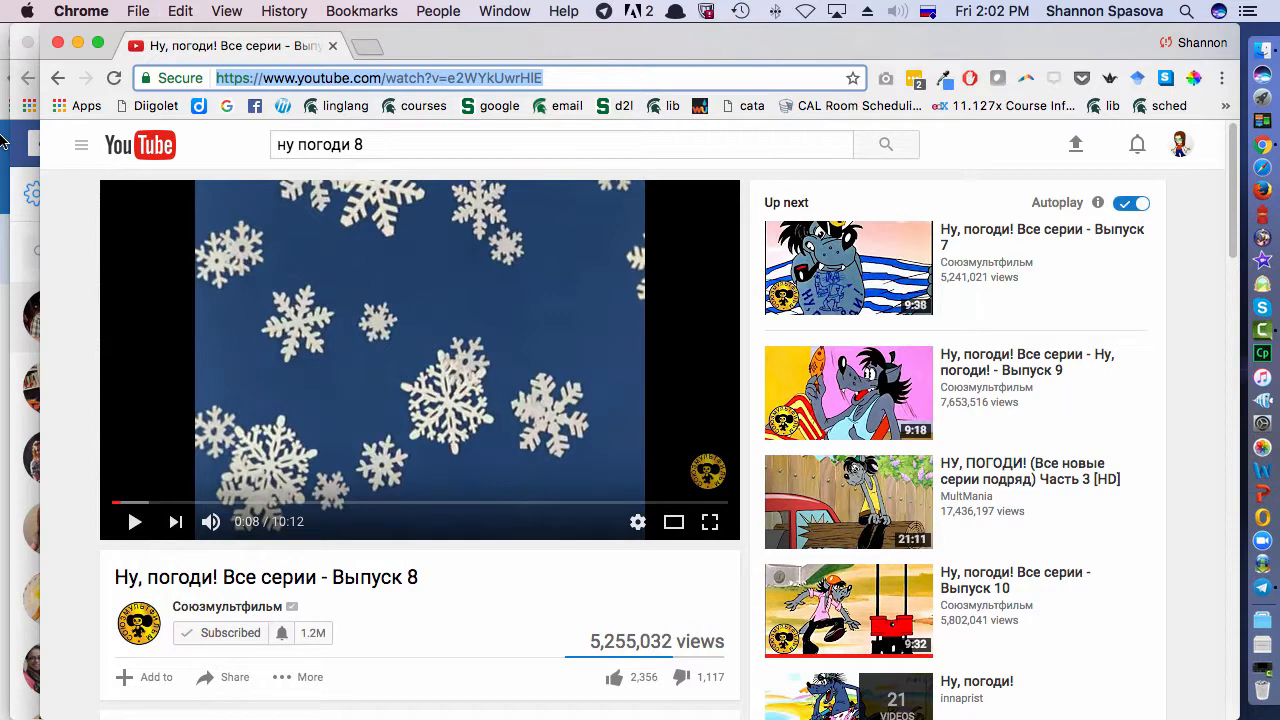
click(2, 140)
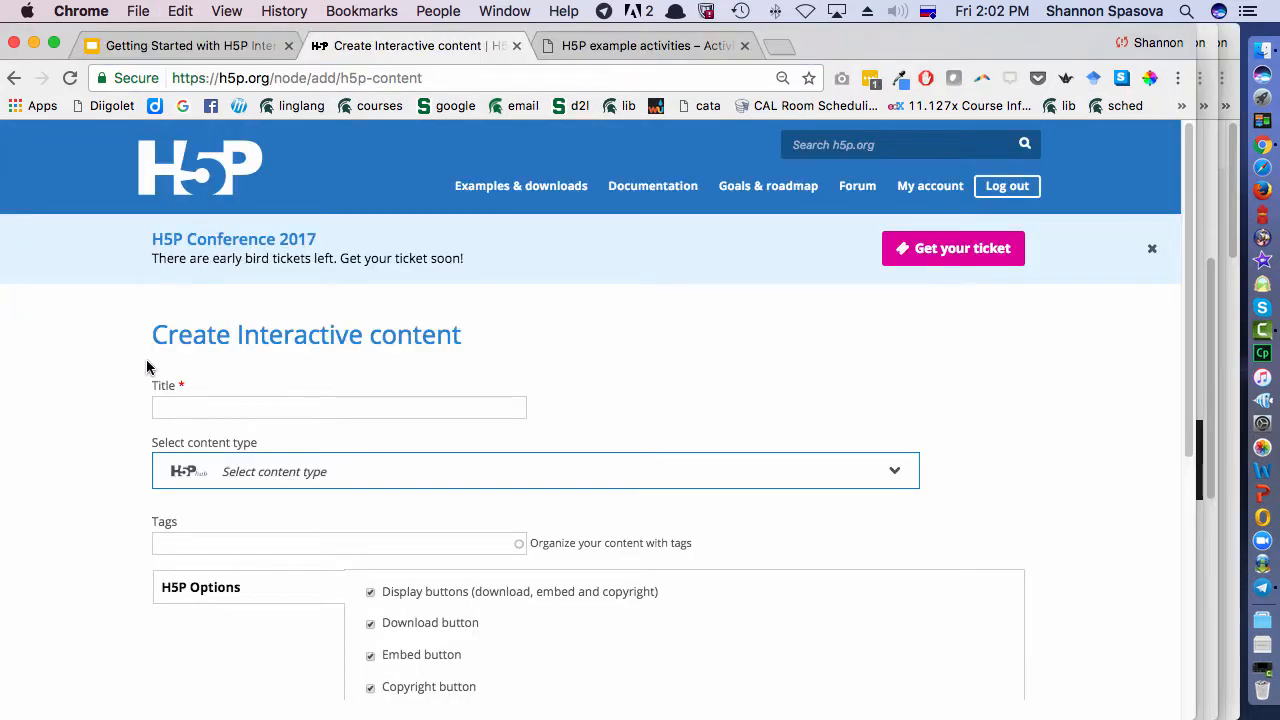
- Title the new content "Ну, погоди 8"
click(207, 402)
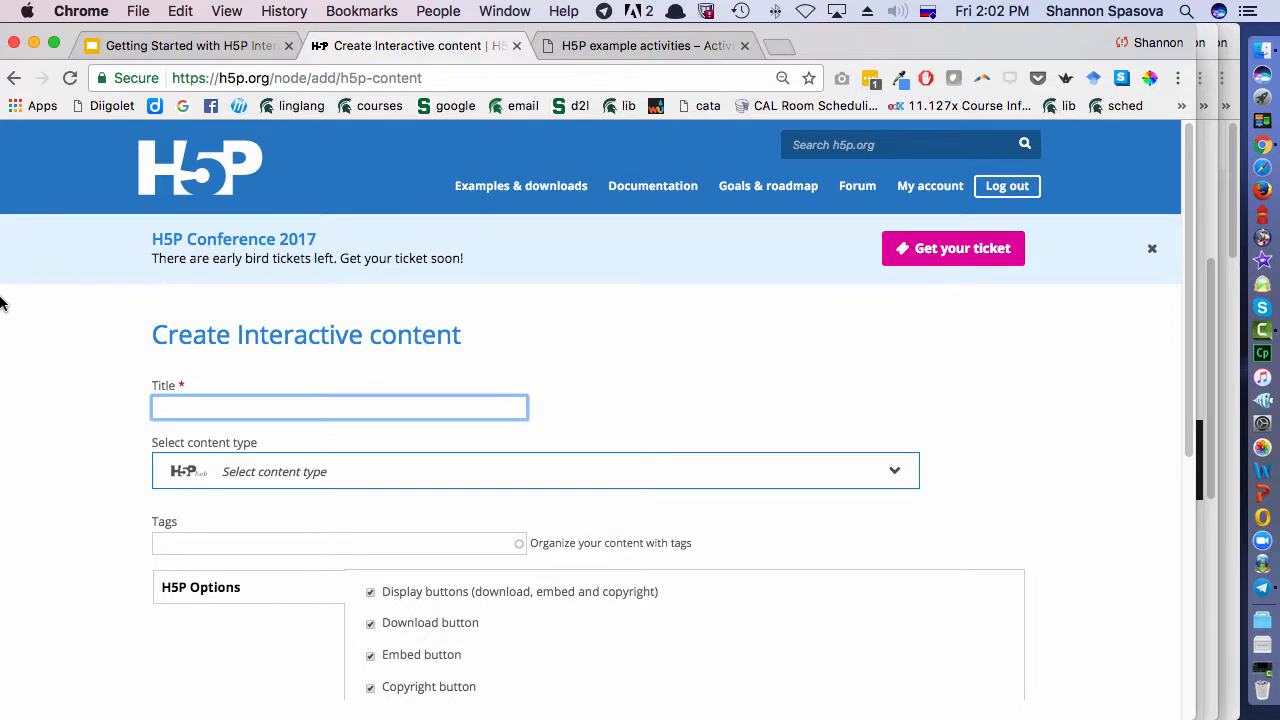
text(Ну, погоди 8)
key(ctrl+space)
- Search the content types for "inter" and use Interactive Video
click(880, 474)
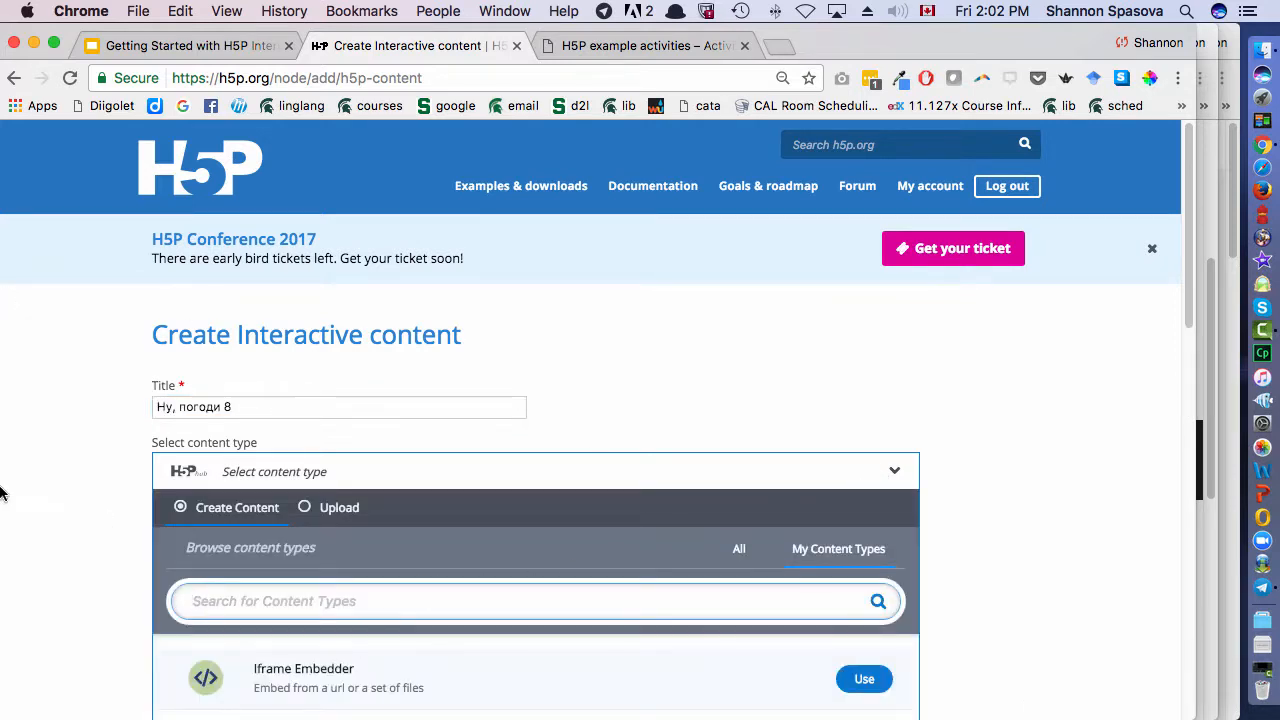
text(in)
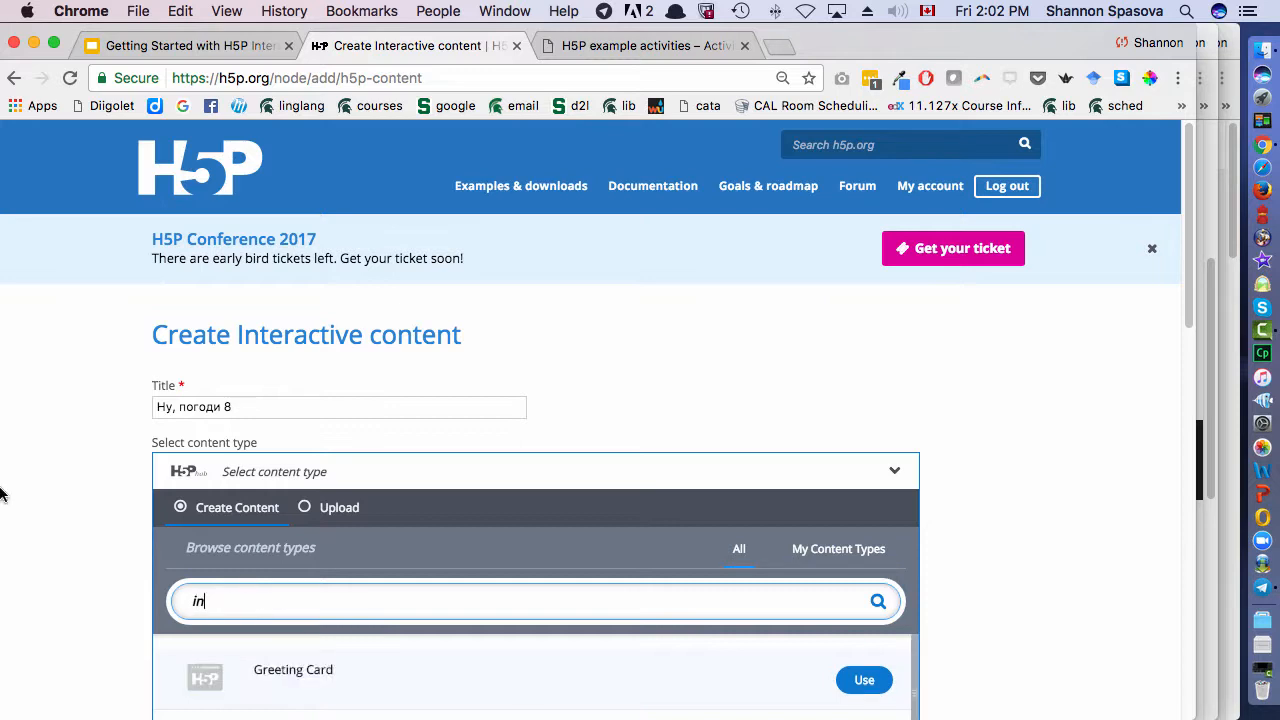
text(ter)
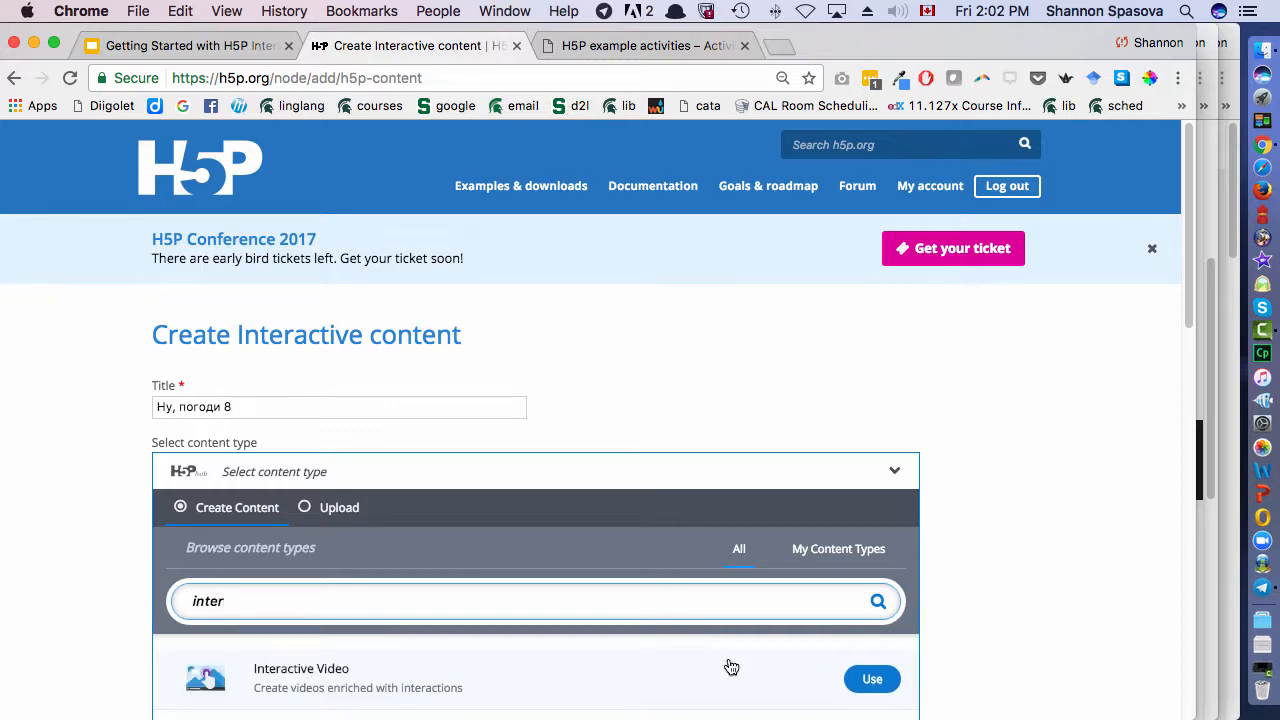
click(872, 679)
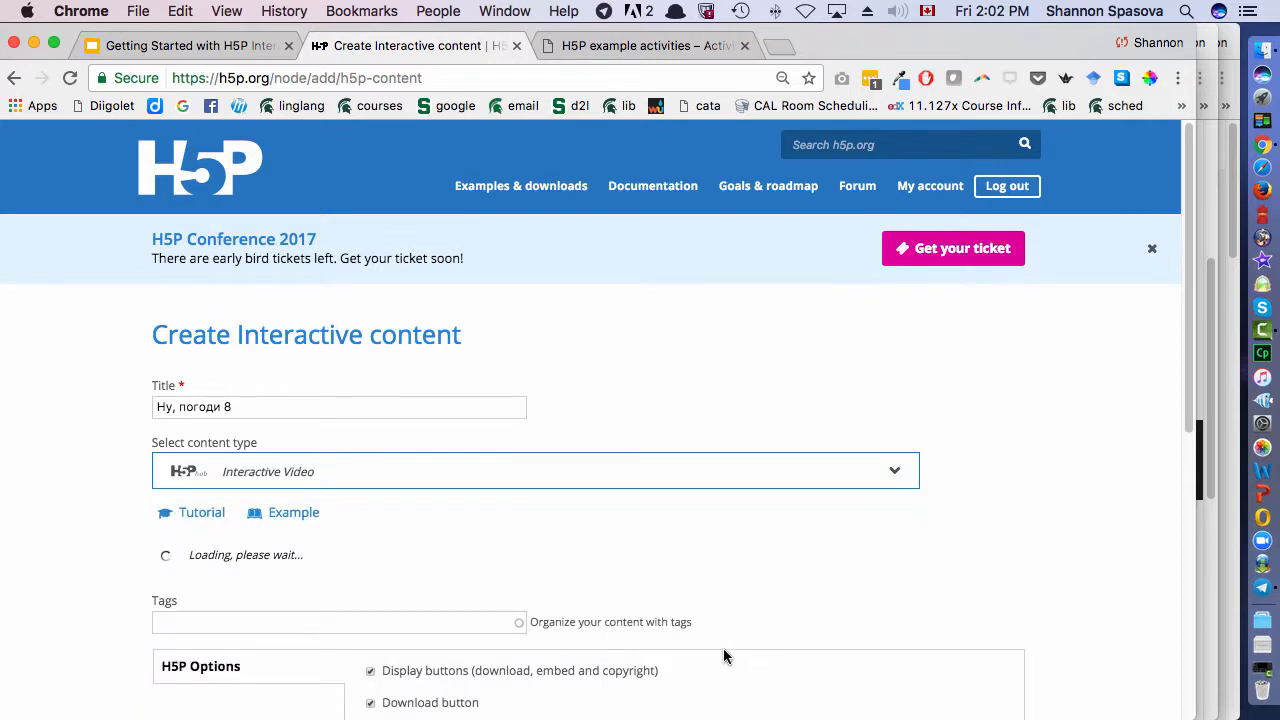
- Insert the copied YouTube link as the video source of the interactive video
scroll(660, 644, down, 3)
scroll(660, 644, down, 2)
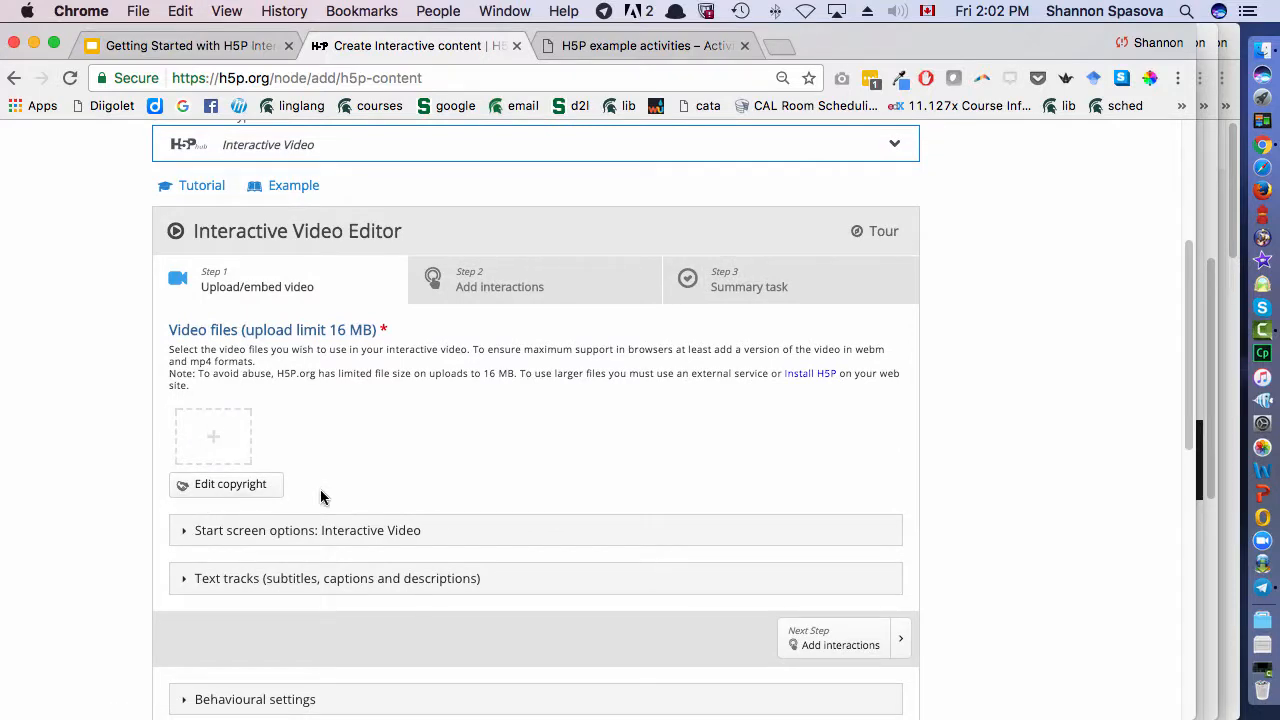
click(213, 436)
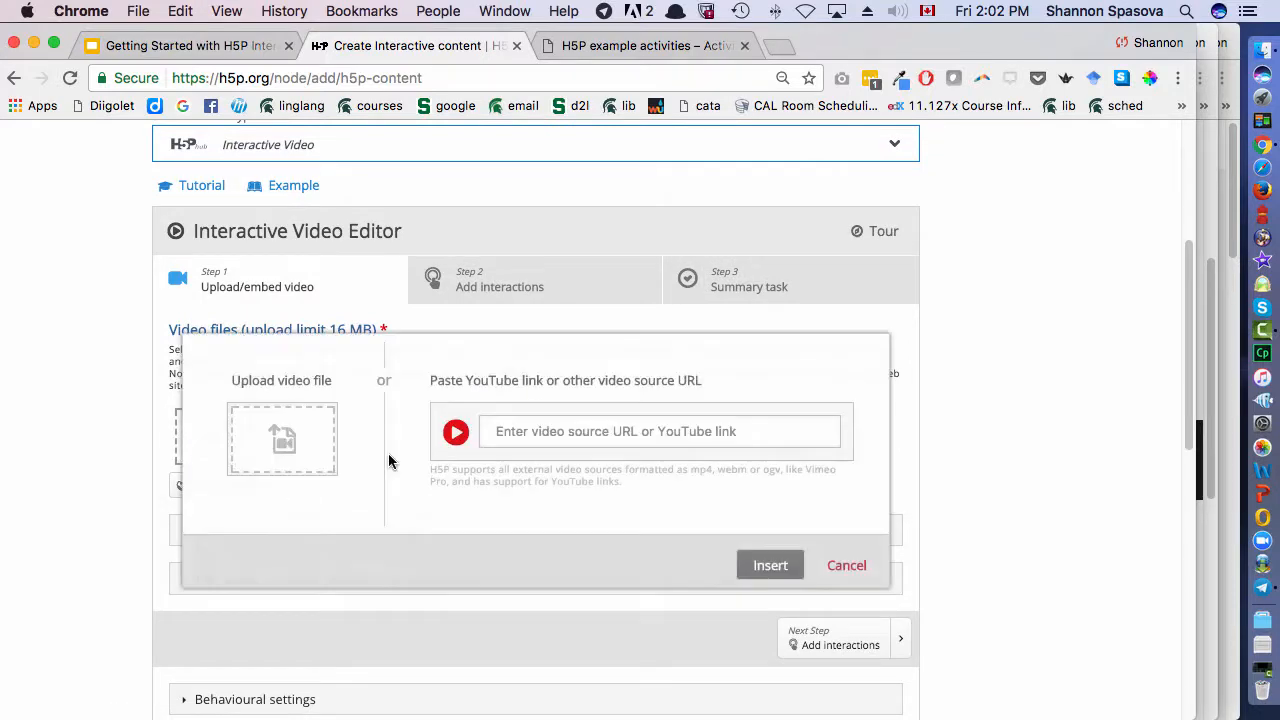
click(526, 428)
key(super+v)
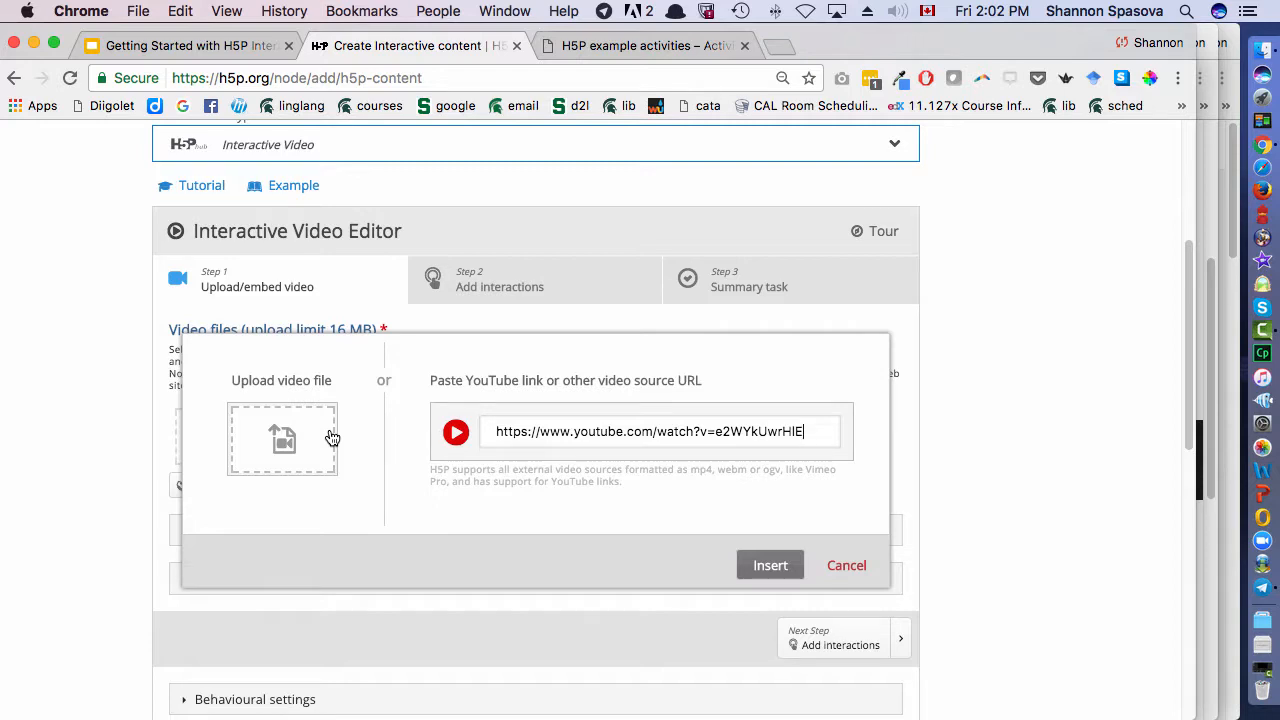
click(769, 572)
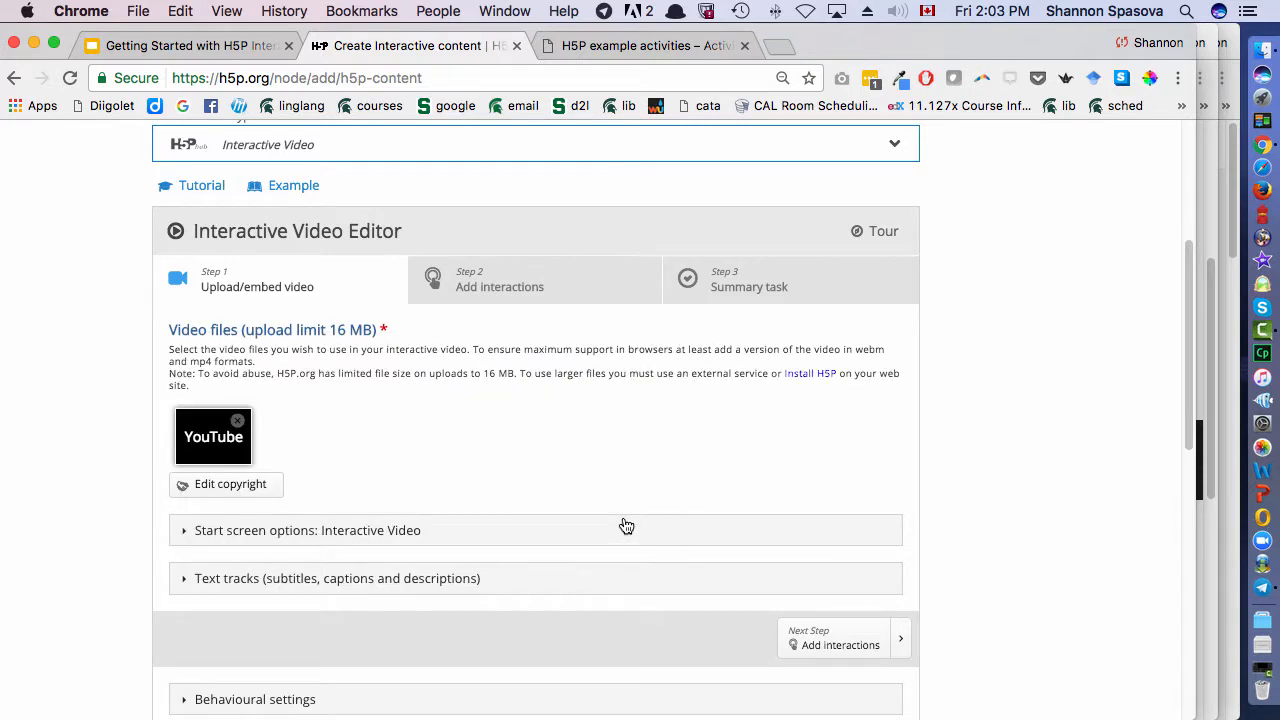
- Examine the start screen options and the behavioural settings of the interactive video
click(354, 531)
scroll(476, 512, down, 10)
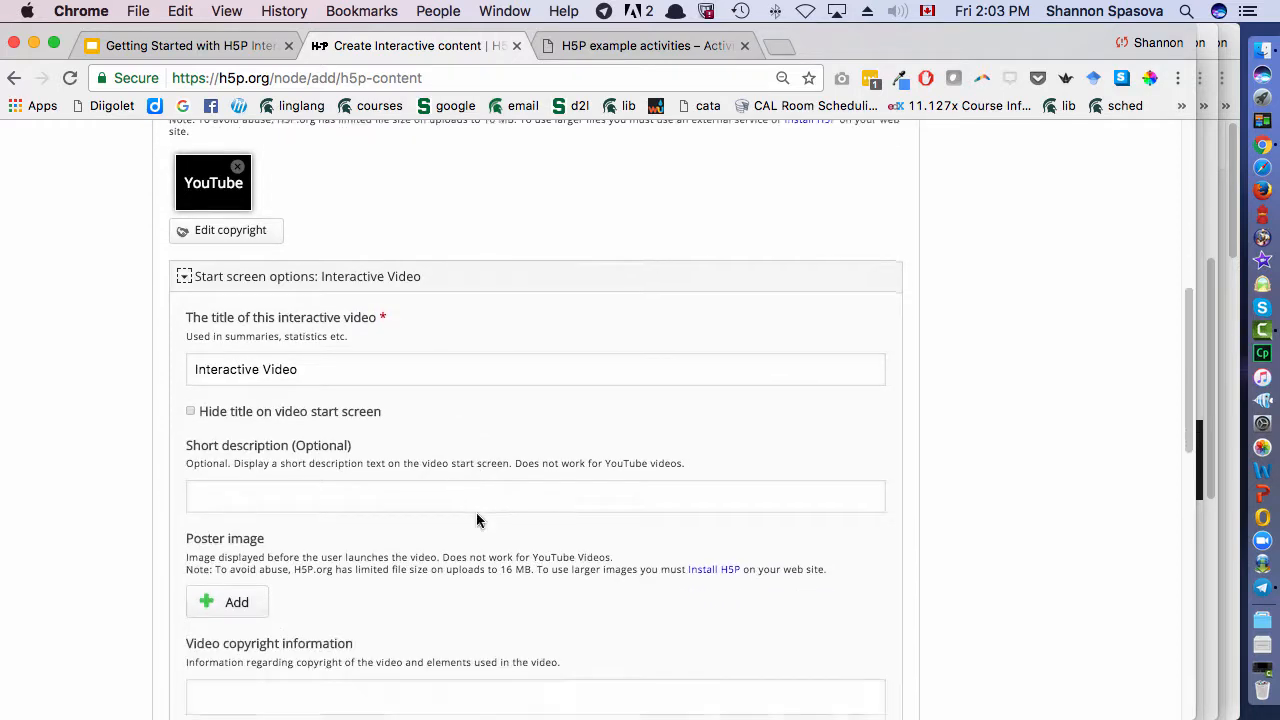
scroll(476, 520, down, 2)
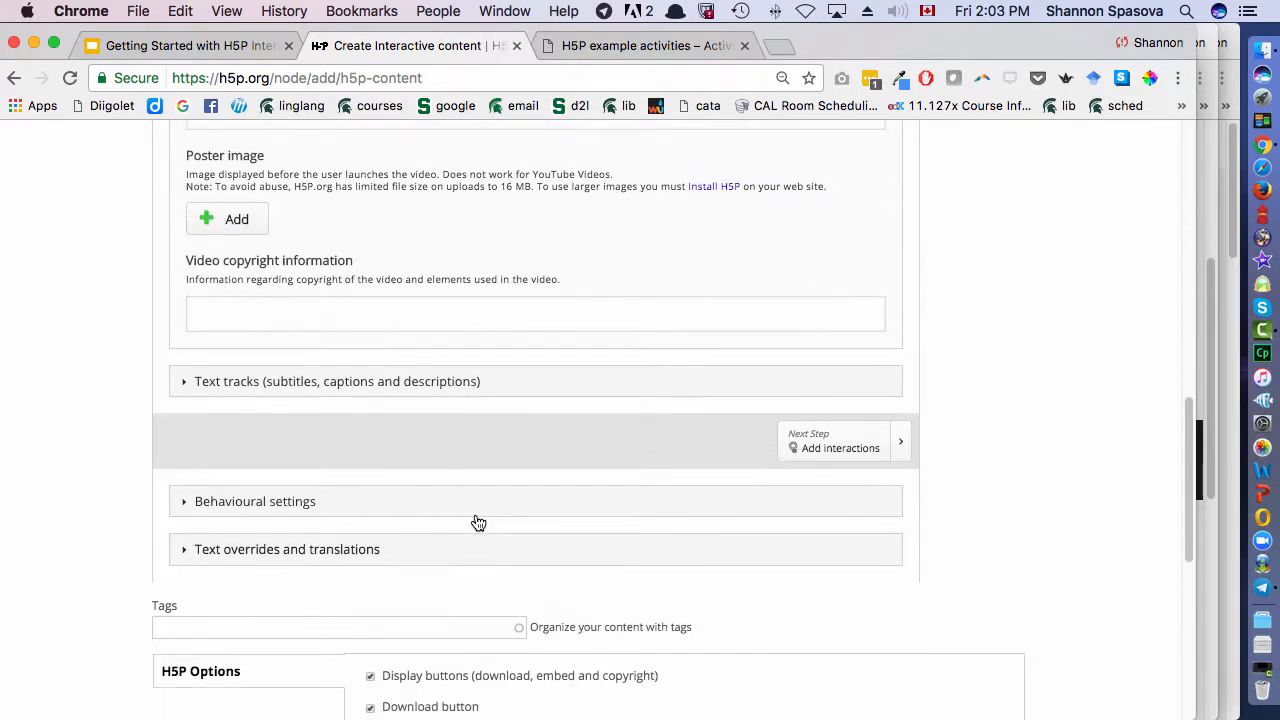
click(309, 514)
scroll(500, 505, down, 3)
- Move on to the Add interactions stage of the Interactive Video Editor
scroll(531, 495, up, 10)
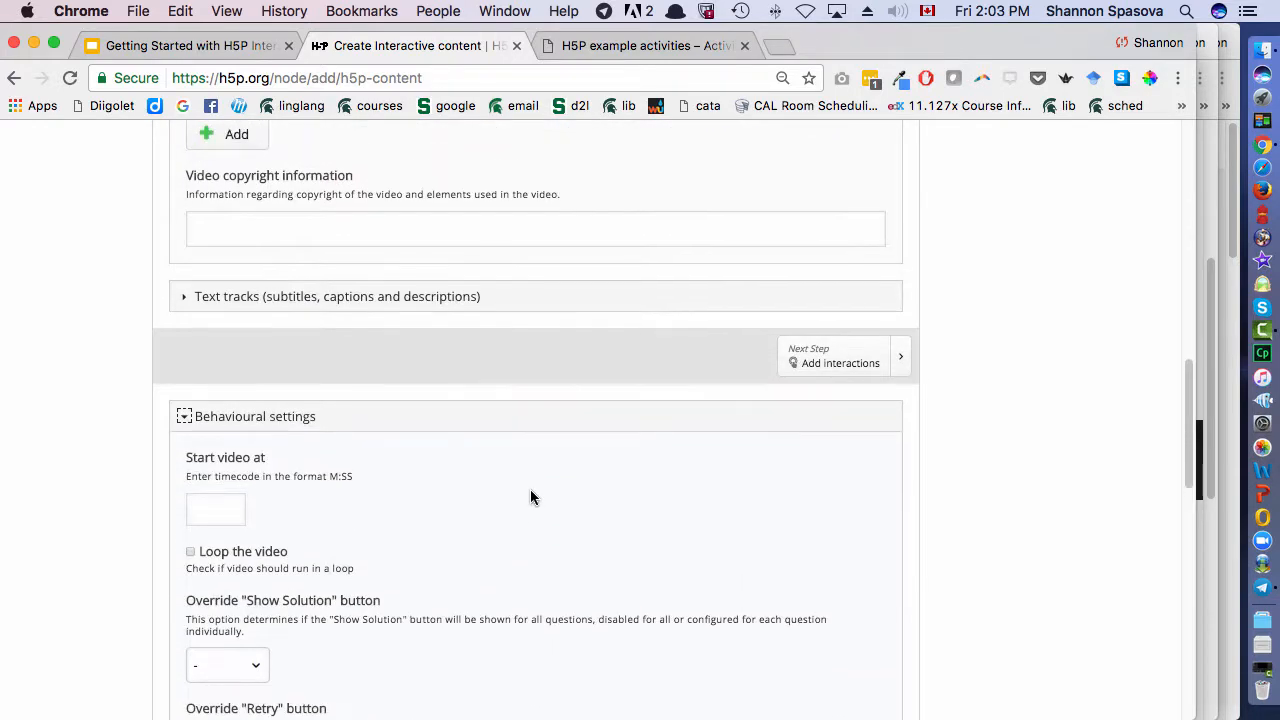
scroll(530, 487, up, 5)
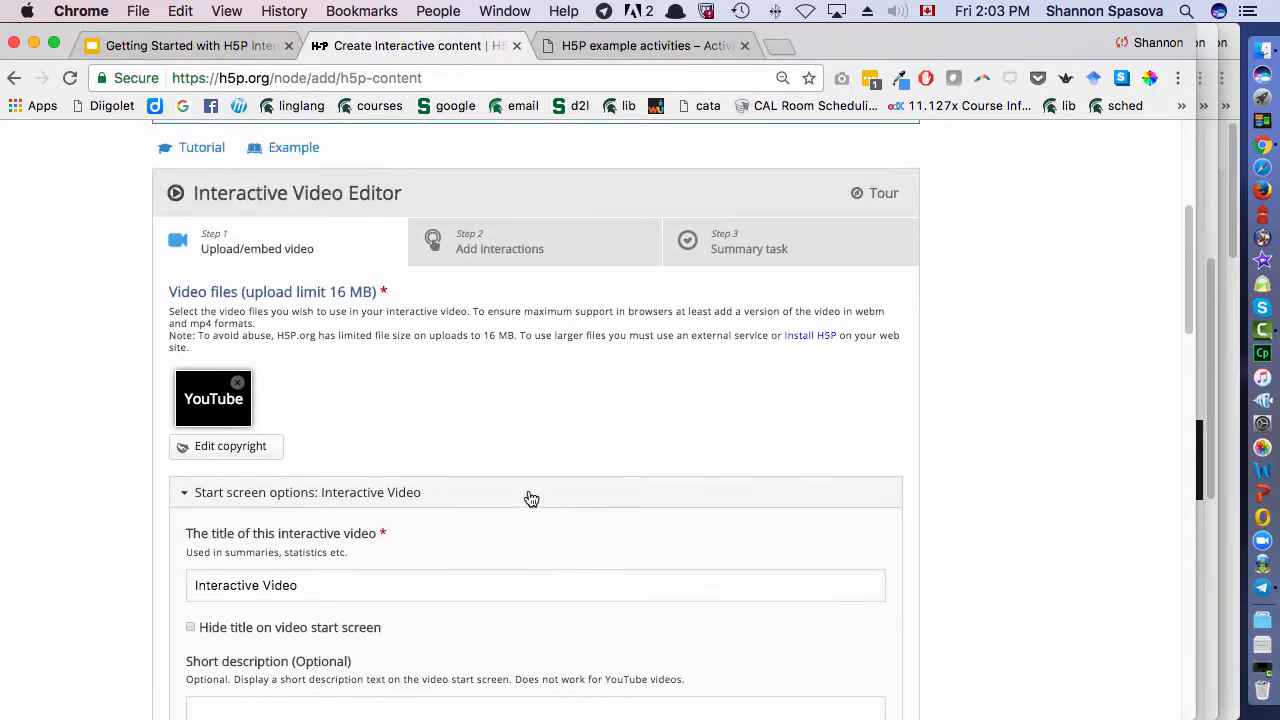
click(486, 365)
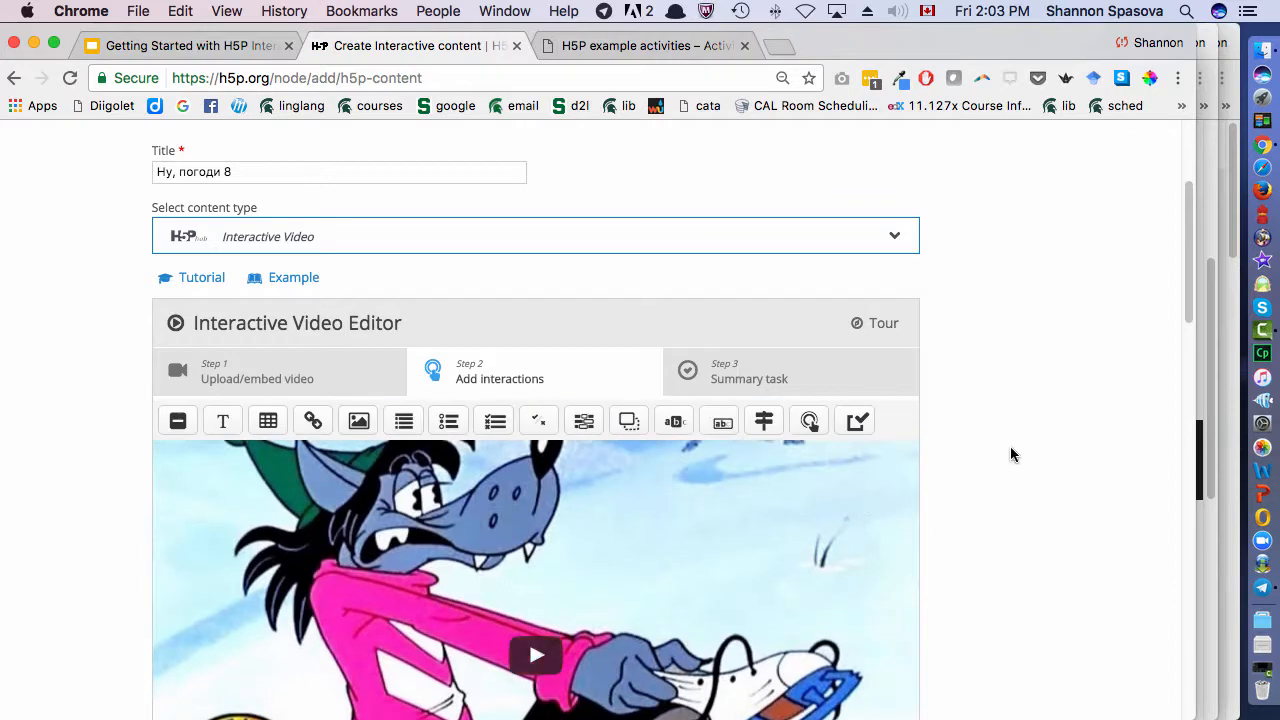
- Add a text interaction displayed as a poster from 0:05 to 0:10, with the video paused
scroll(1010, 450, down, 4)
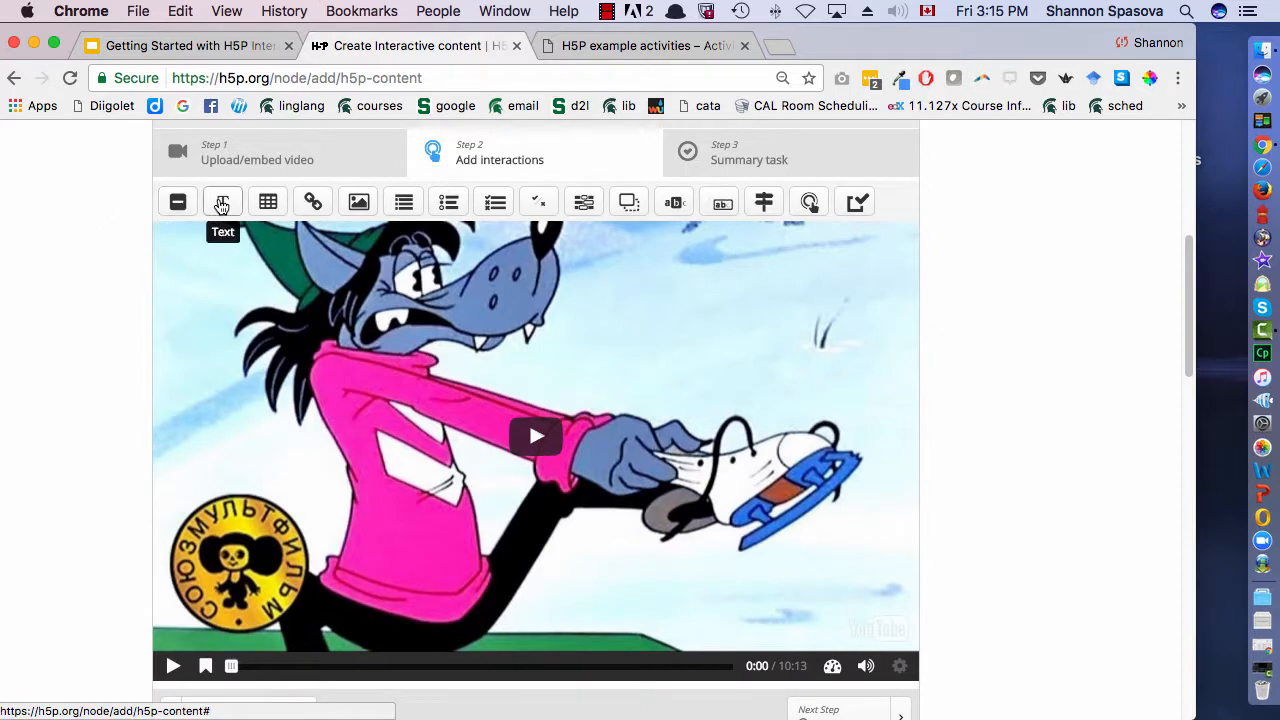
click(222, 204)
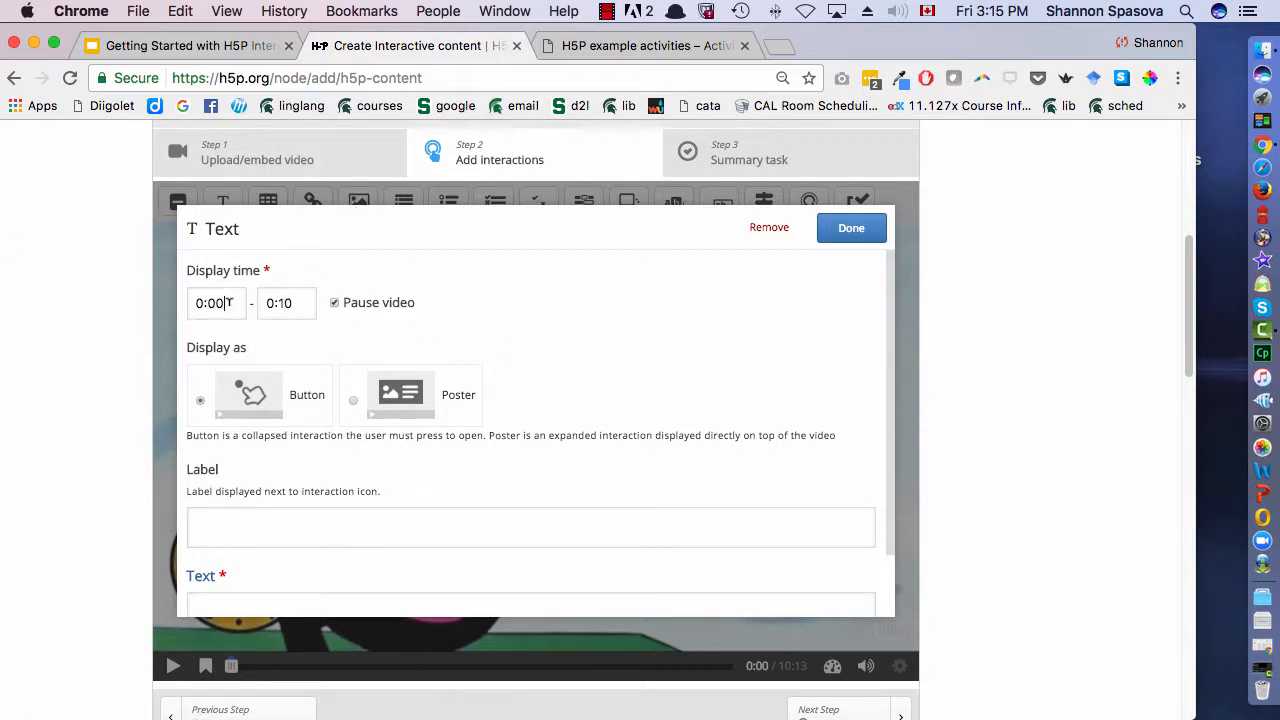
key(BackSpace)
click(374, 304)
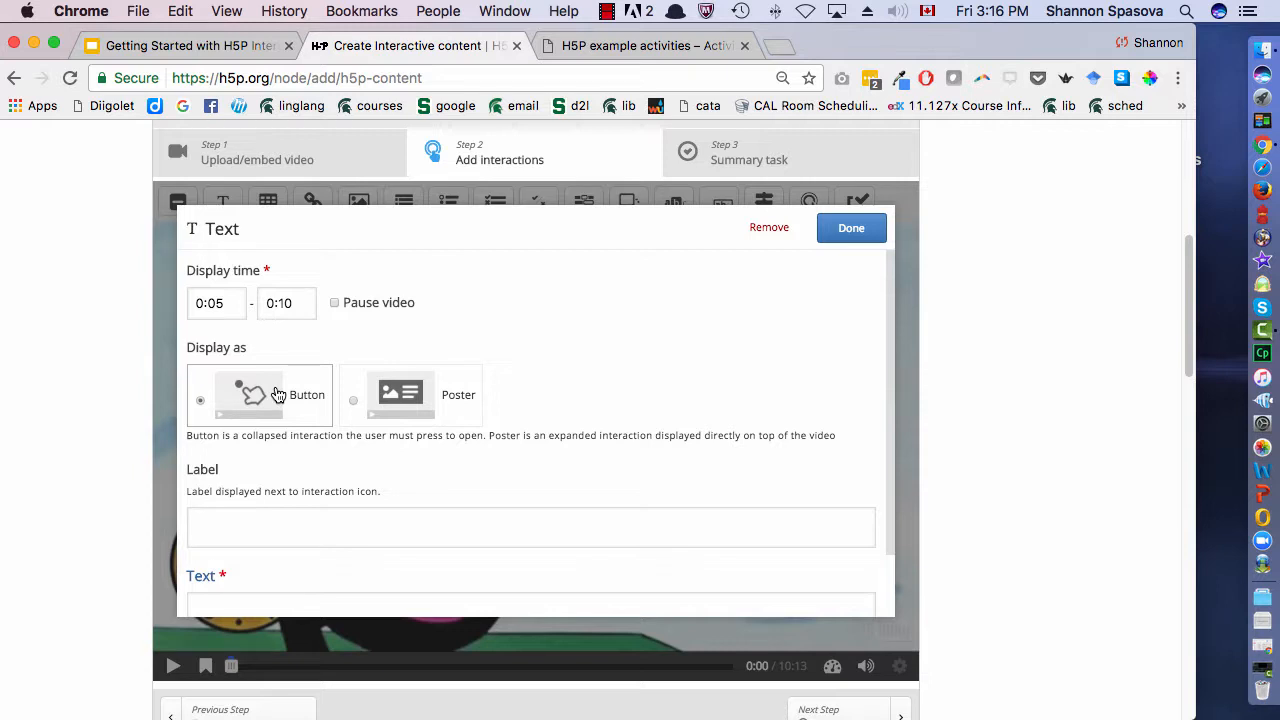
click(405, 400)
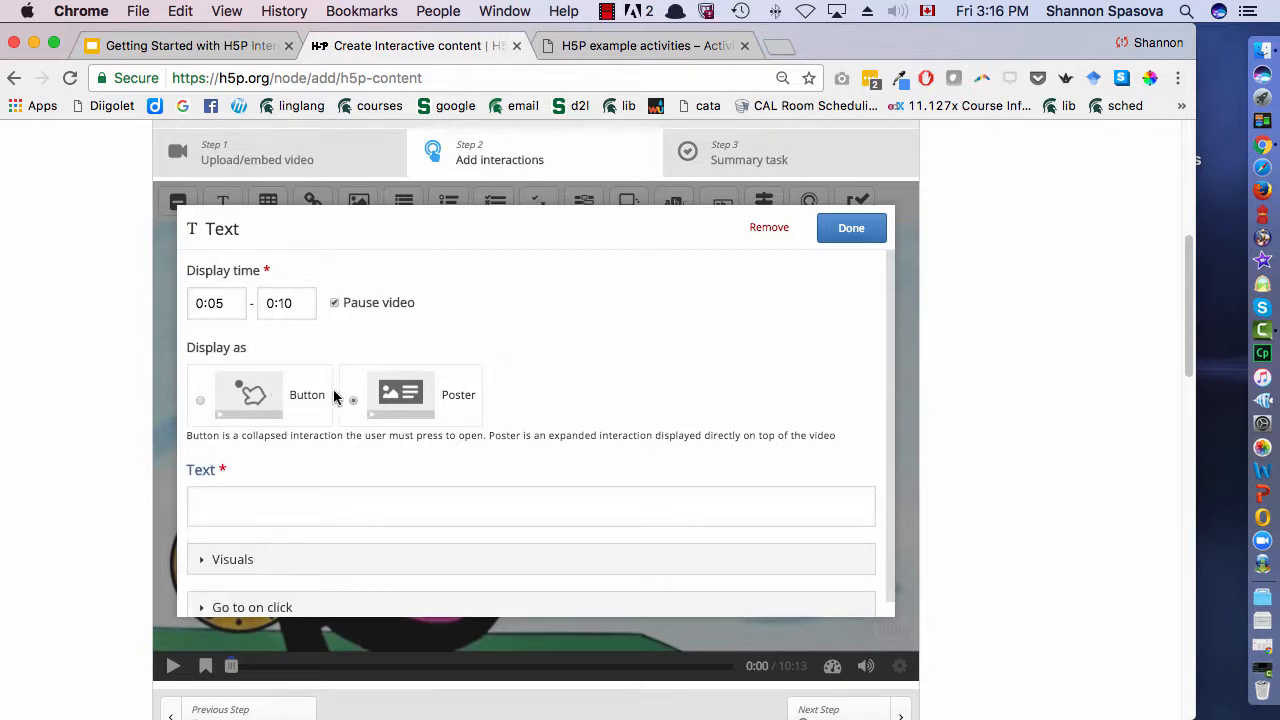
- Enter "Волк и заяц" as the poster's text and finish the text interaction
click(226, 486)
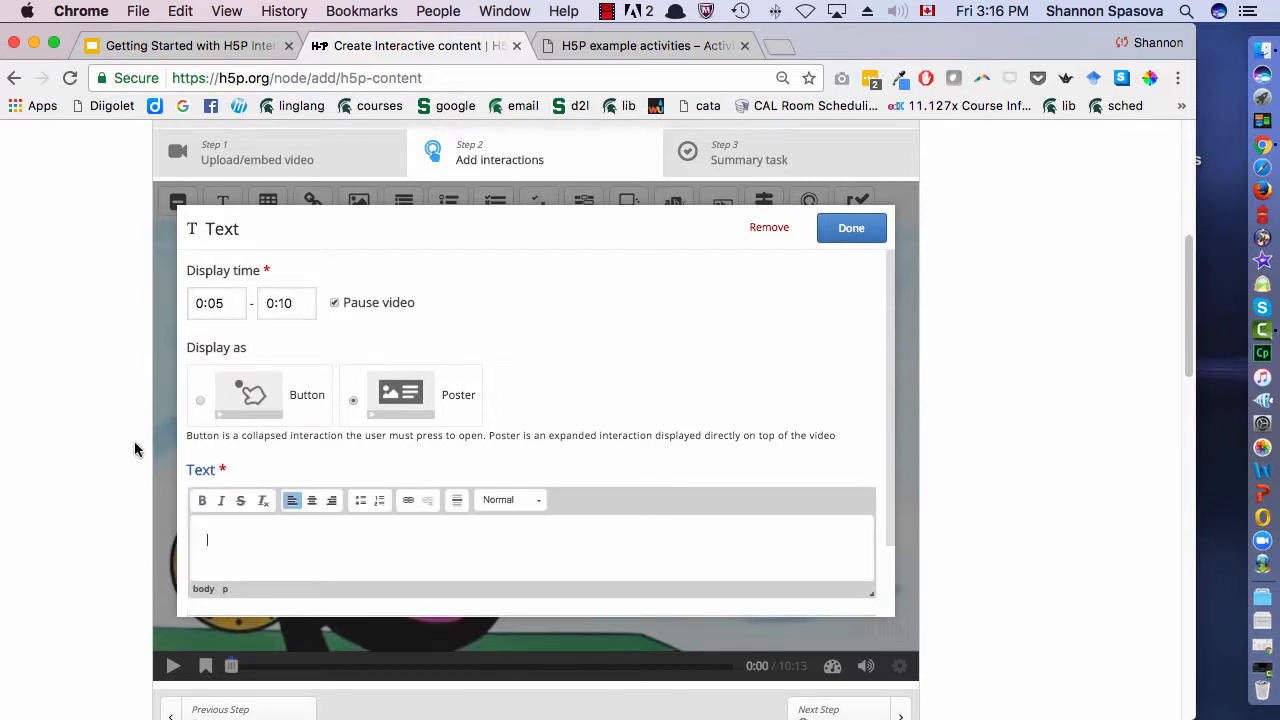
key(ctrl+space)
text(Всем привет)
scroll(530, 400, down, 1)
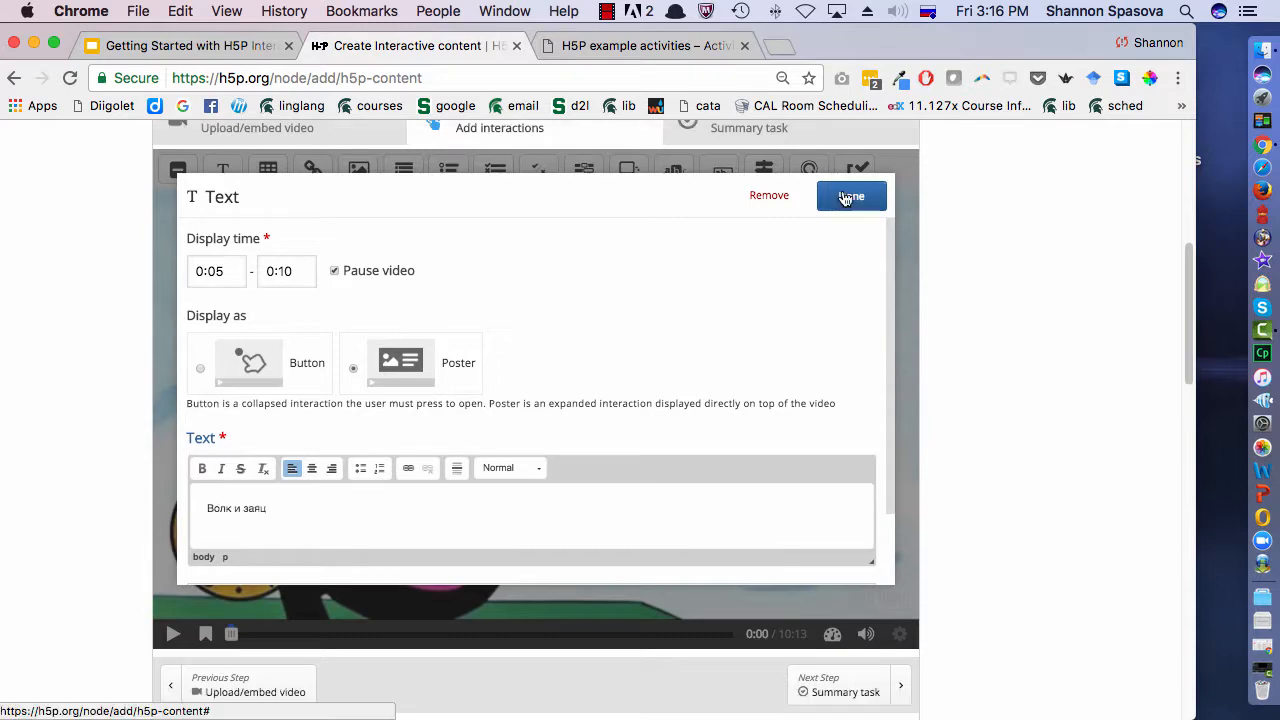
click(850, 197)
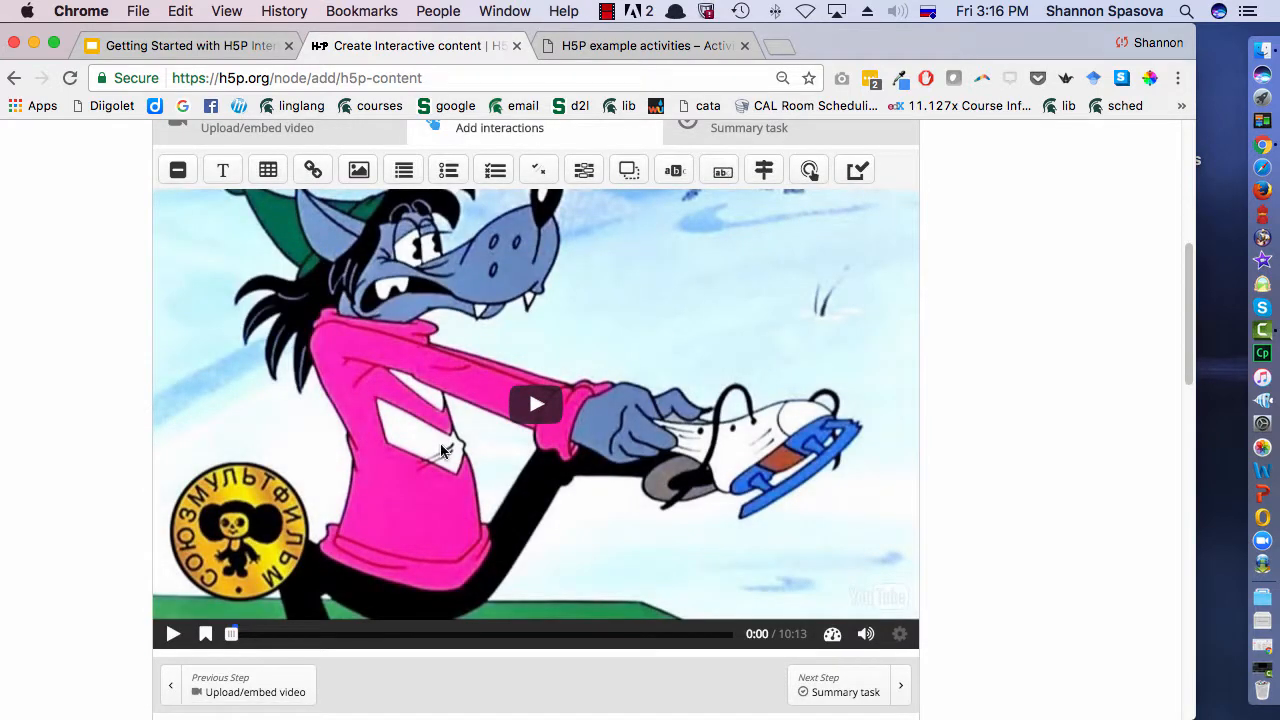
- Play the video up to 0:05 and enlarge the "Волк и заяц" text box from its lower-right corner
click(172, 634)
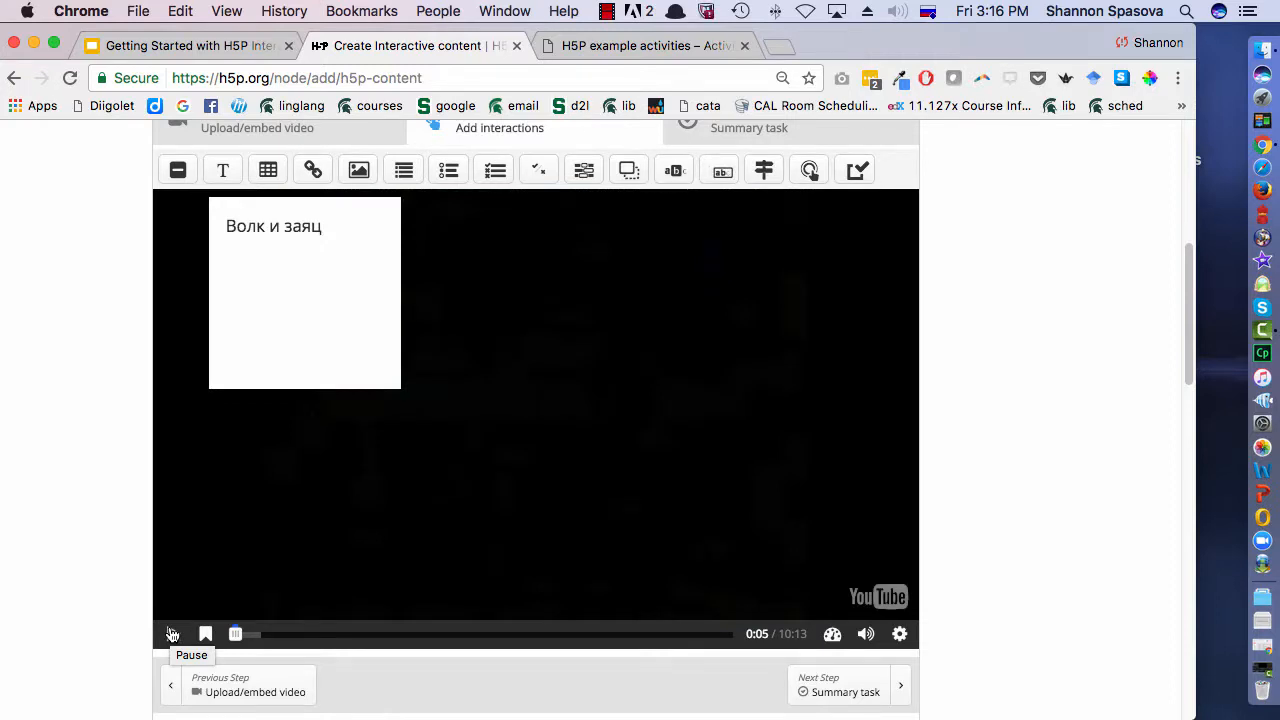
click(172, 634)
click(289, 360)
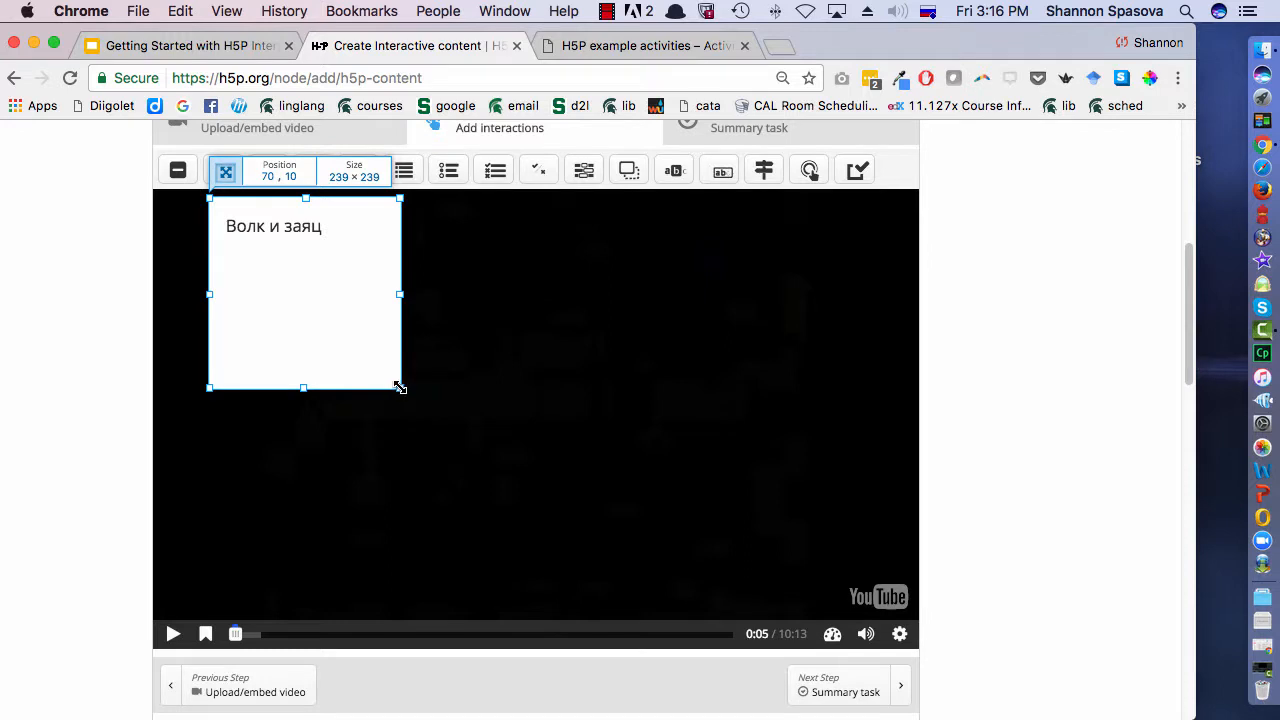
drag(399, 388, 582, 542)
- Play the video to 0:13 and add a multiple choice interaction there, displayed as a poster with the video paused
click(173, 636)
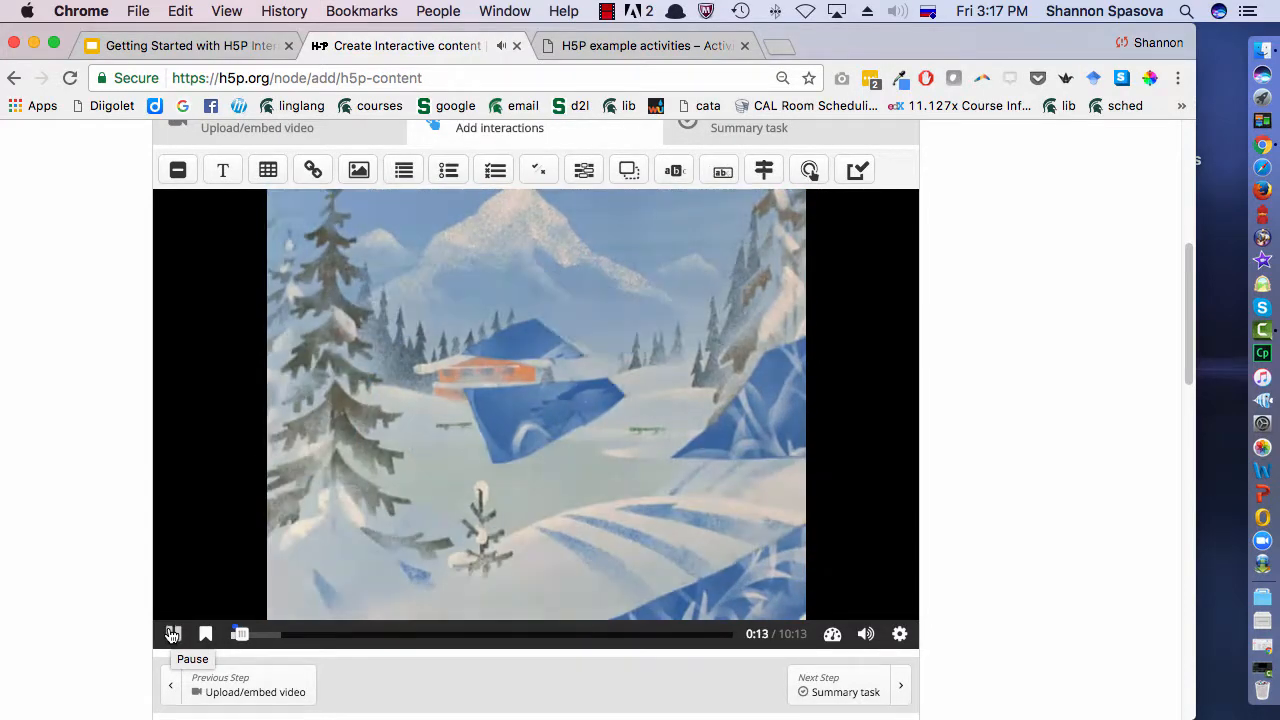
click(172, 634)
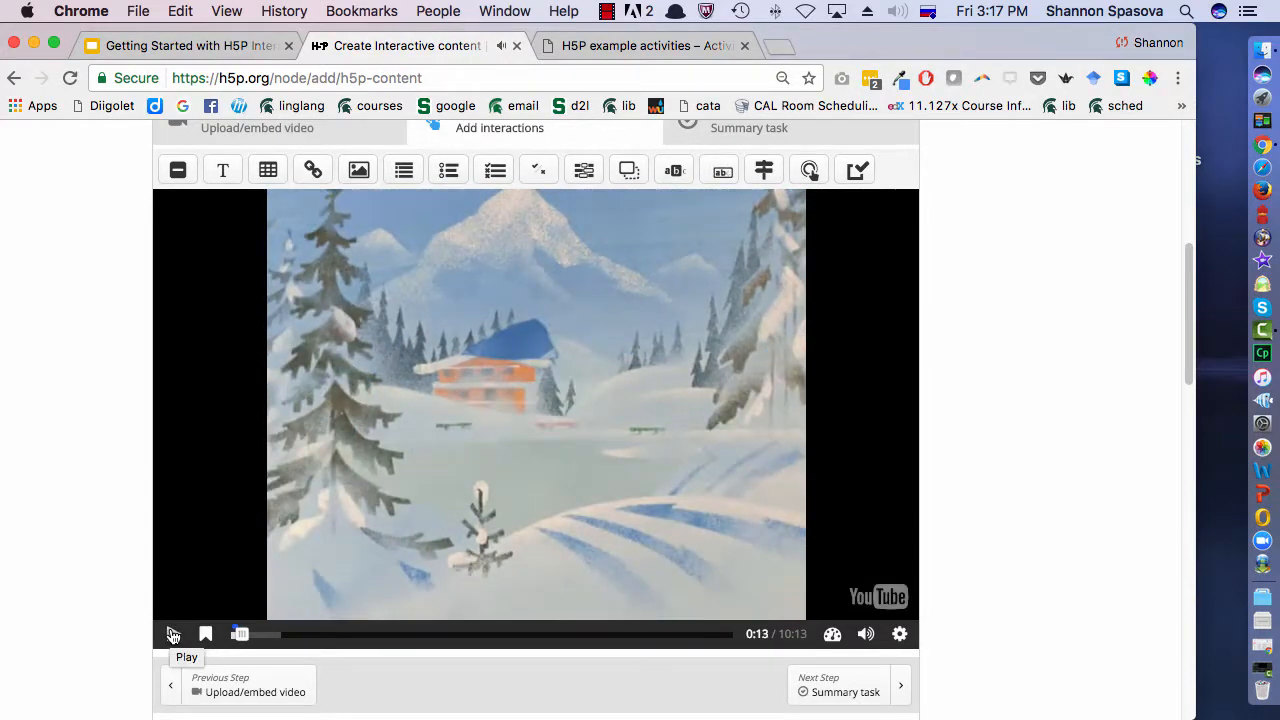
click(495, 172)
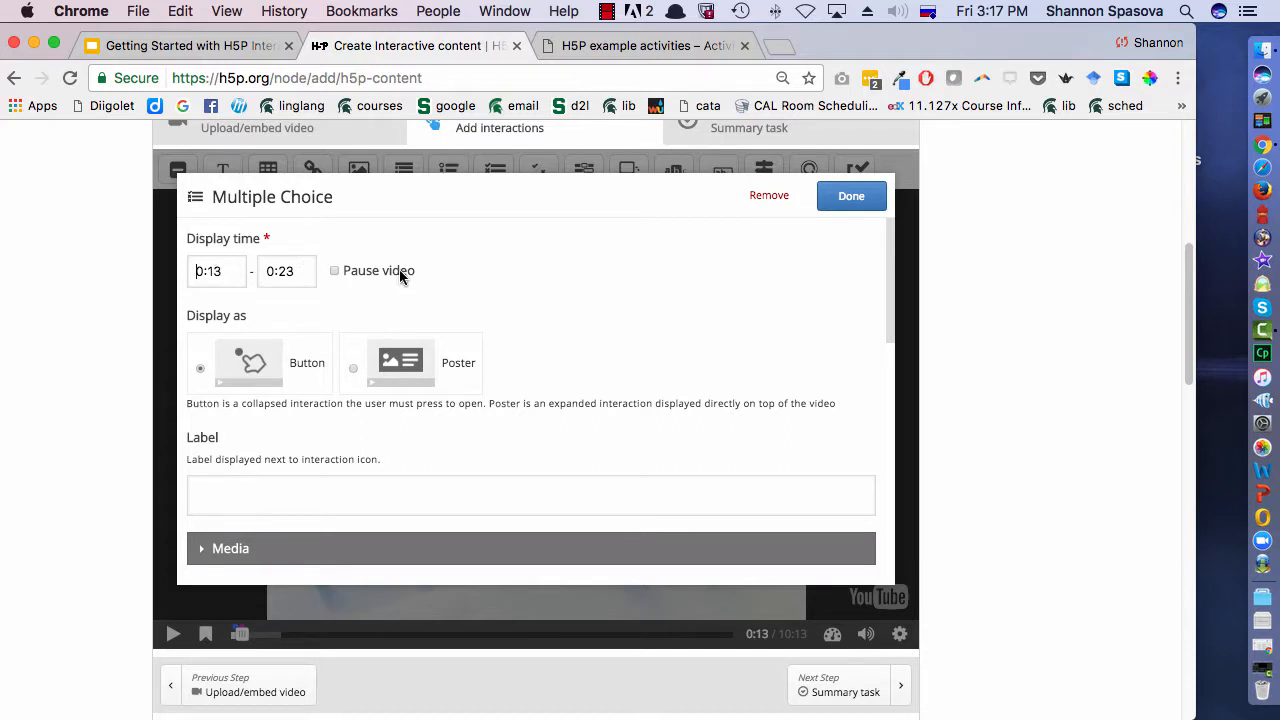
click(392, 362)
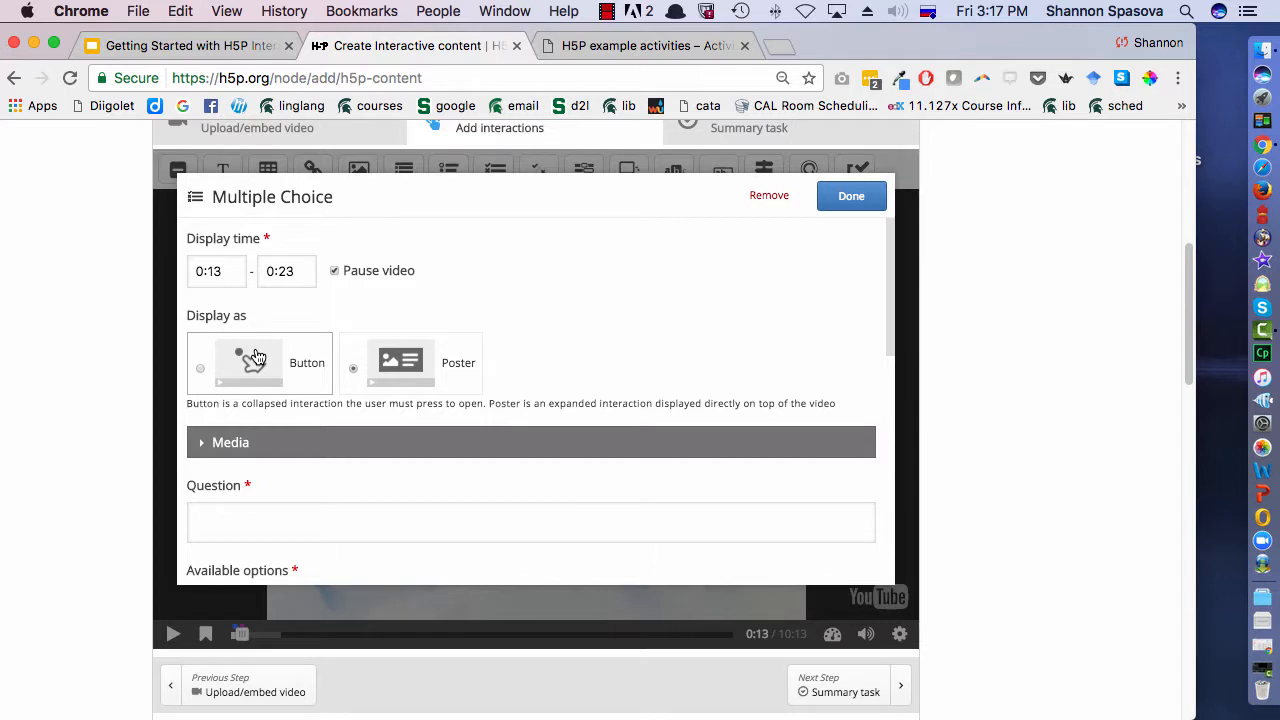
- Examine the optional media types for the multiple choice question, leaving none selected, and proceed to the question and answer options
scroll(306, 406, down, 3)
click(304, 333)
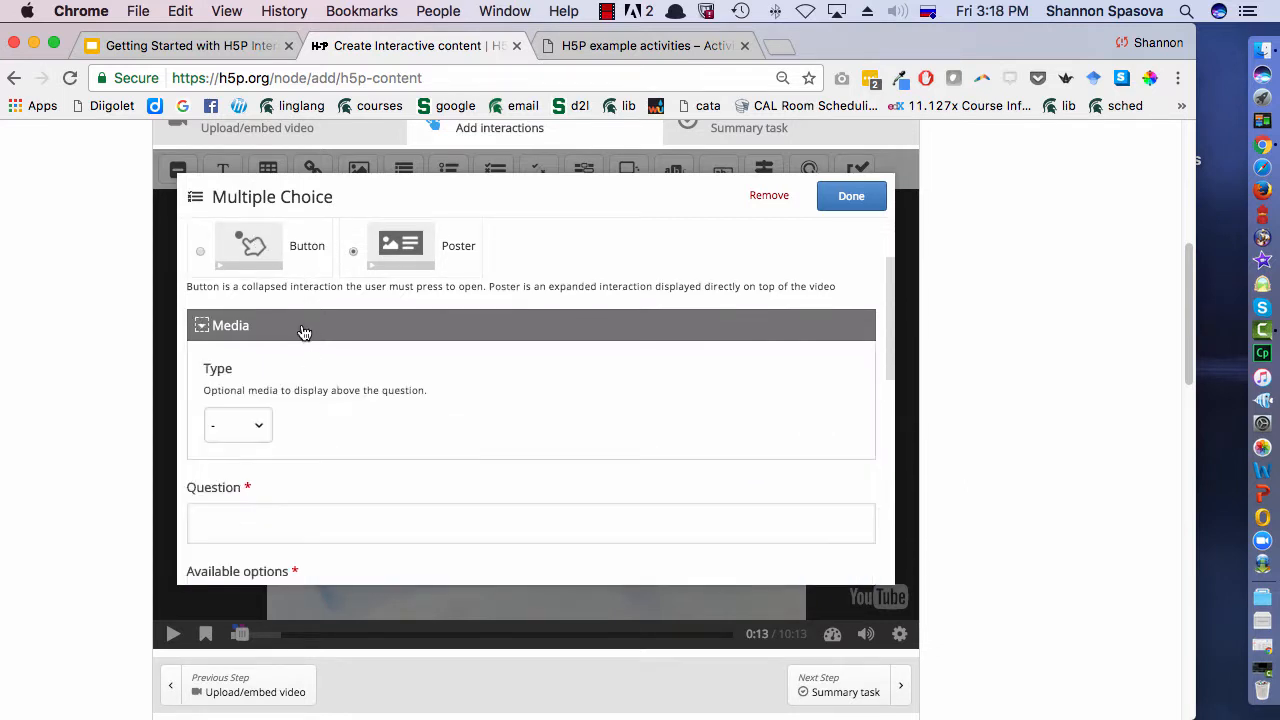
click(262, 428)
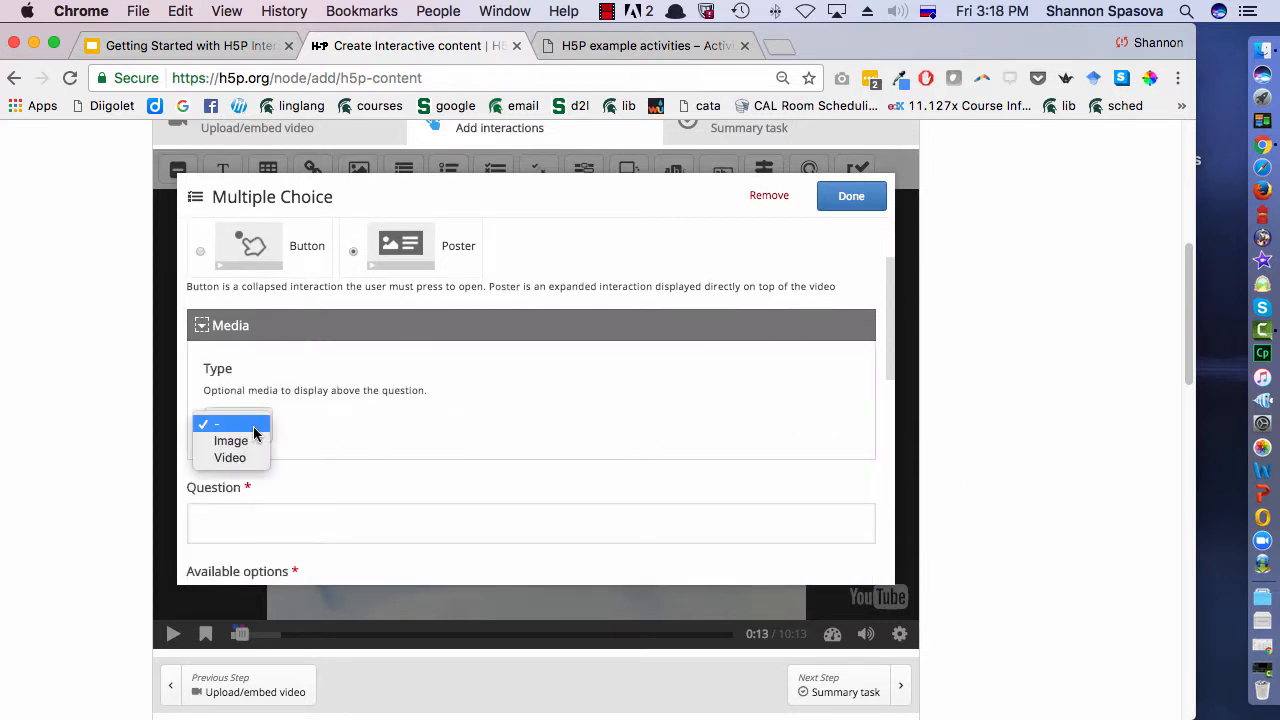
click(367, 416)
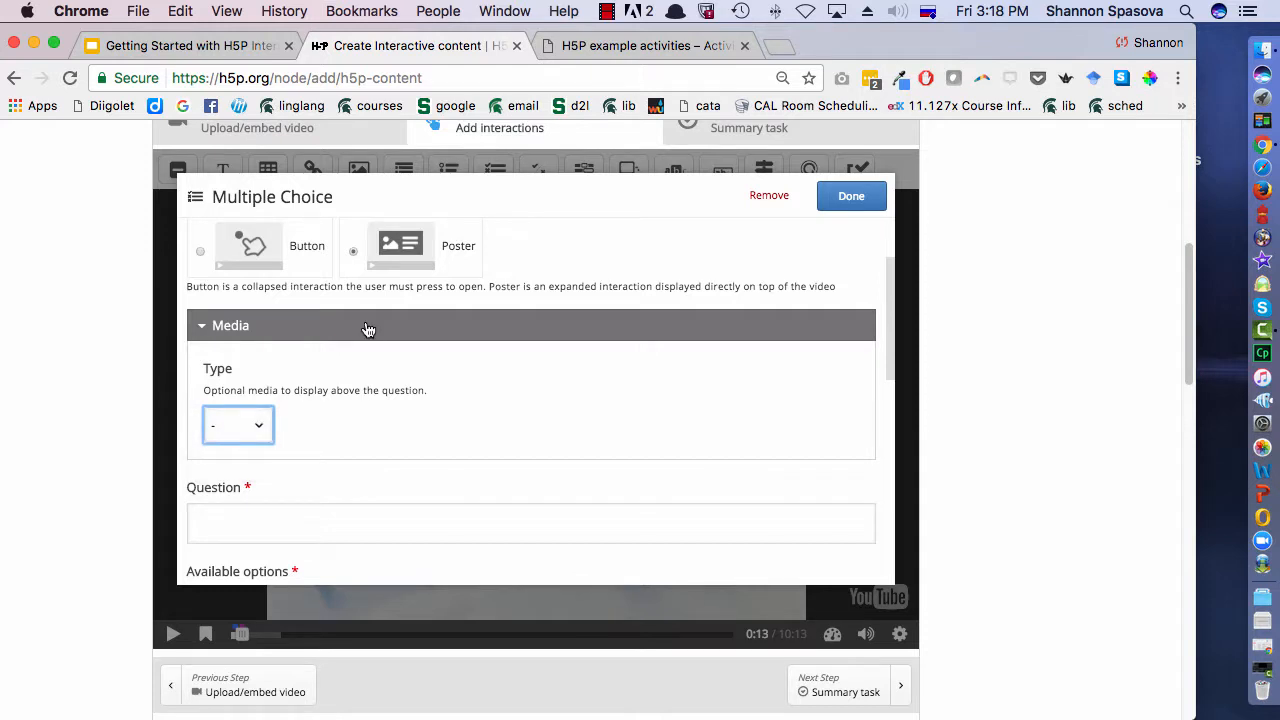
click(367, 329)
scroll(351, 343, down, 3)
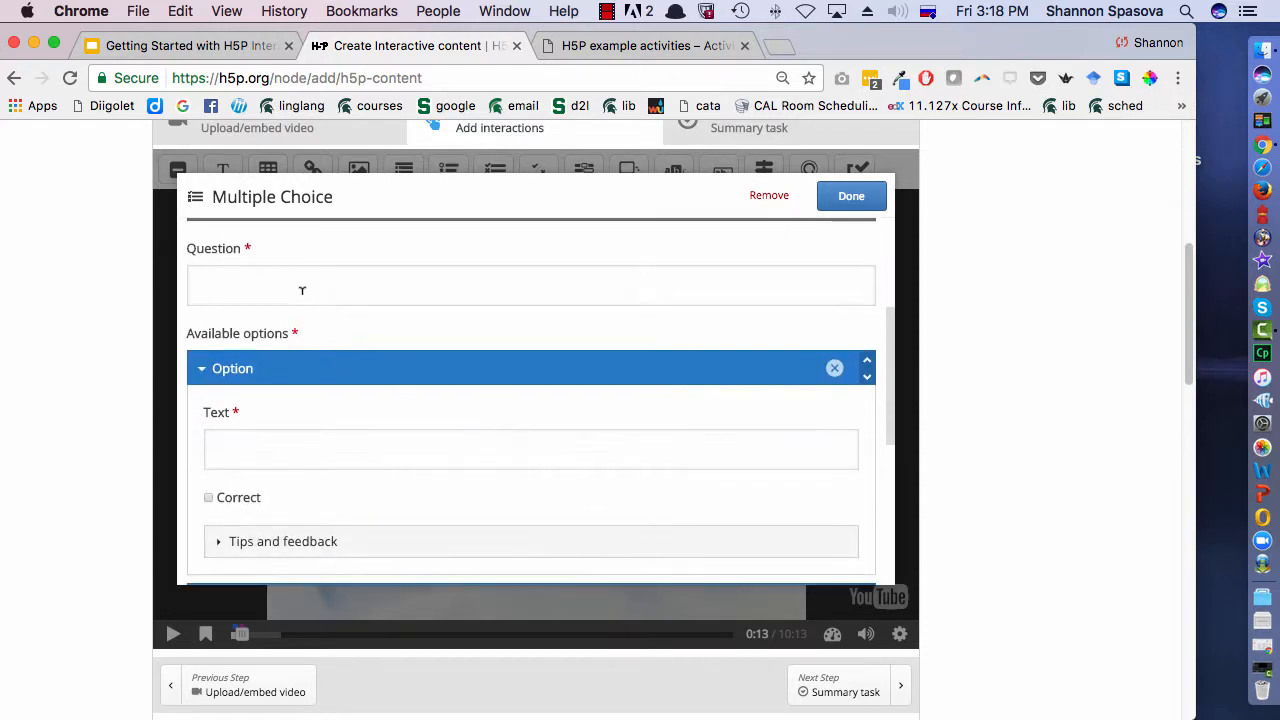
- Examine the answer option fields of the multiple choice question, including the first option's tips and feedback settings
scroll(323, 421, down, 5)
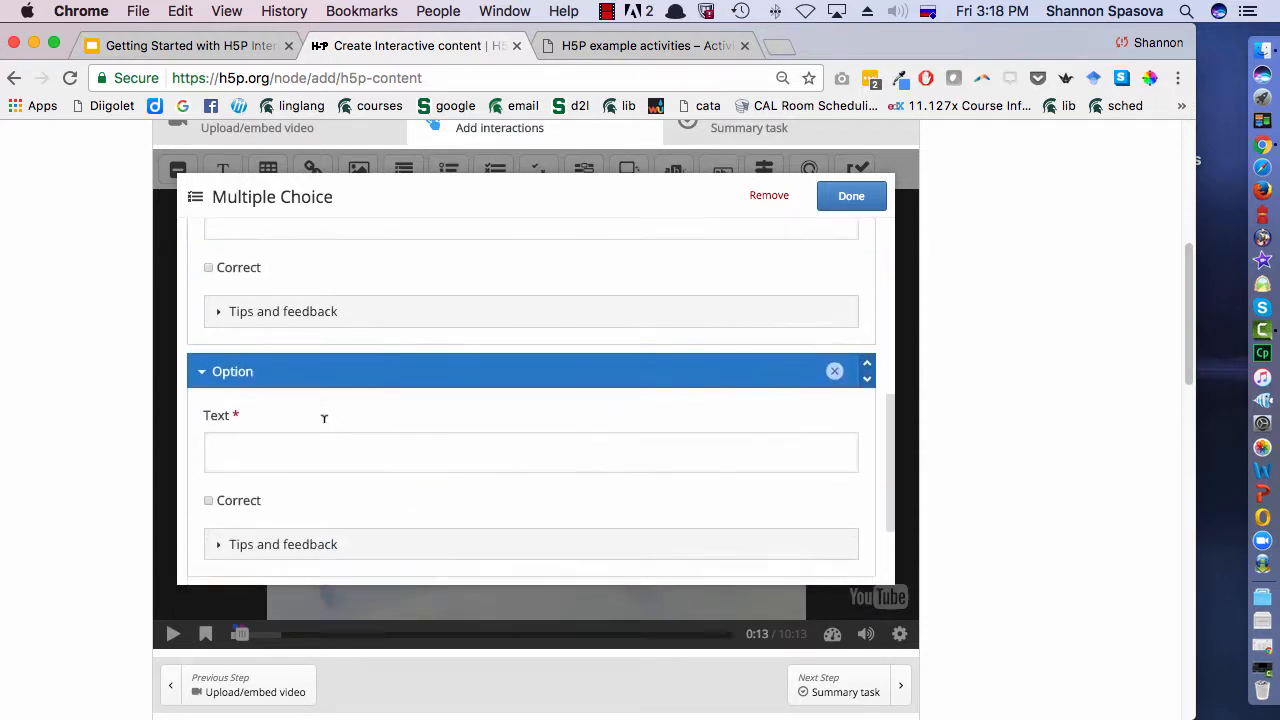
scroll(323, 421, down, 1)
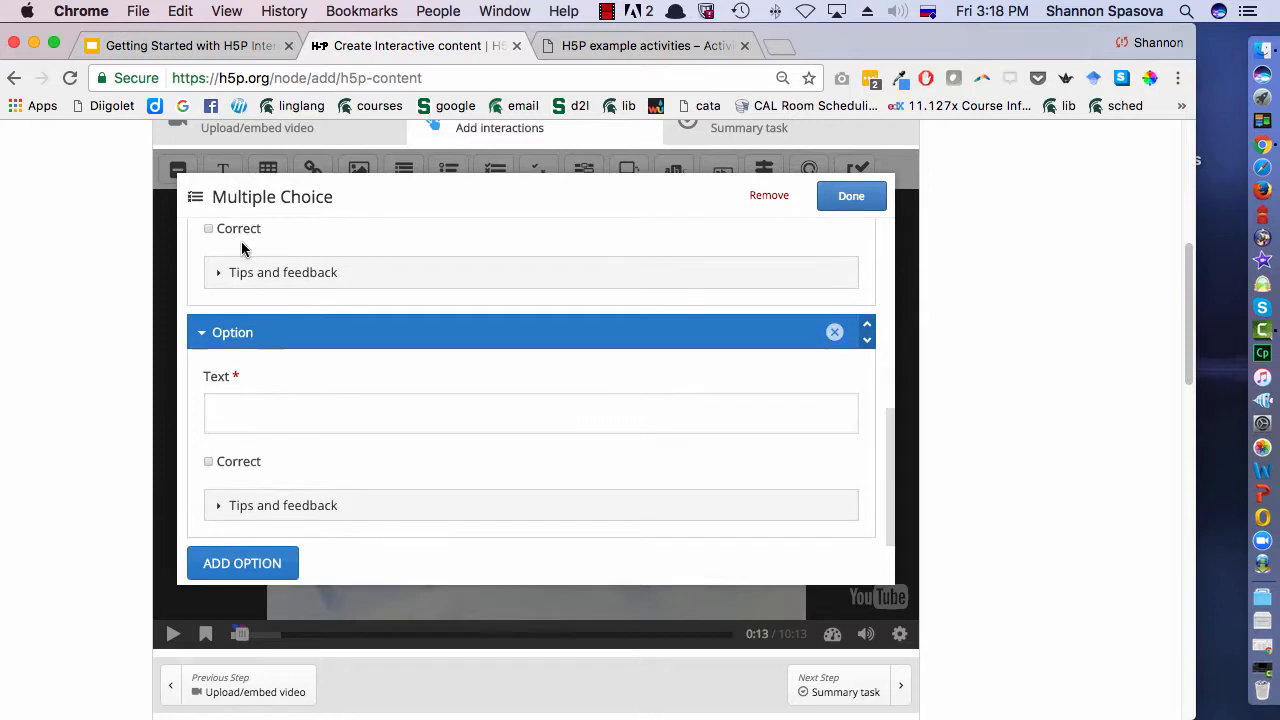
click(338, 274)
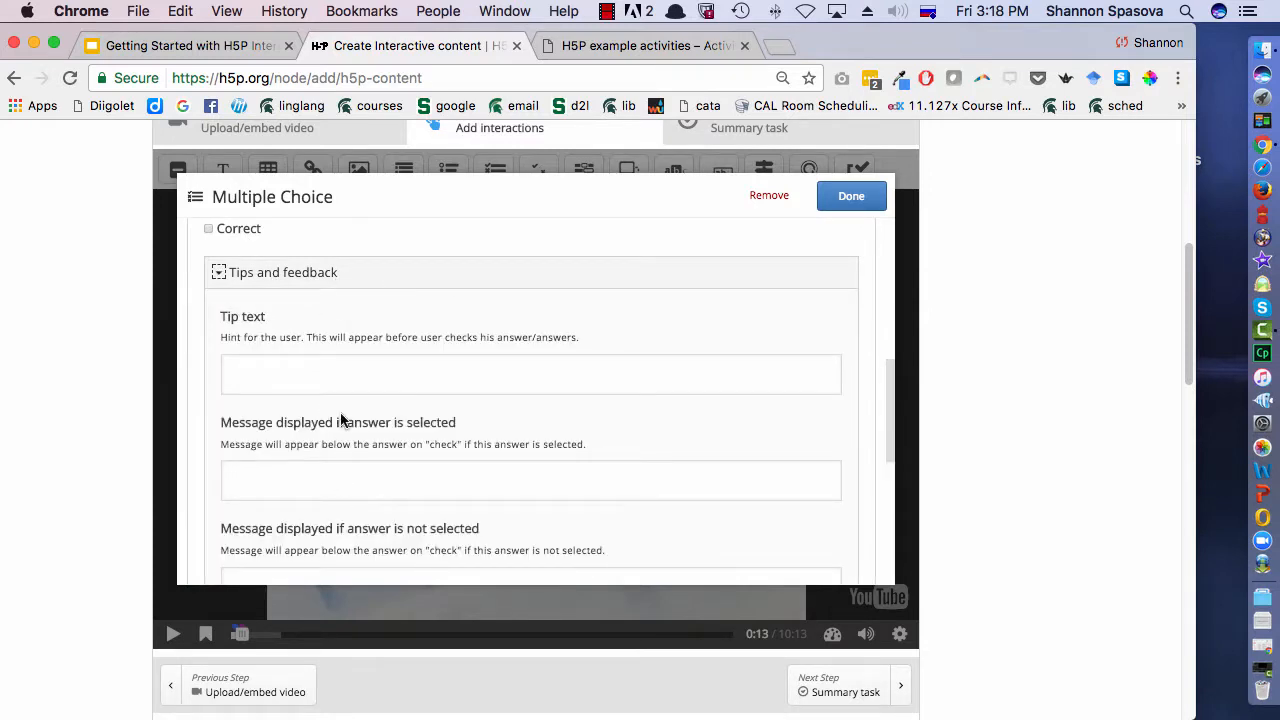
click(311, 280)
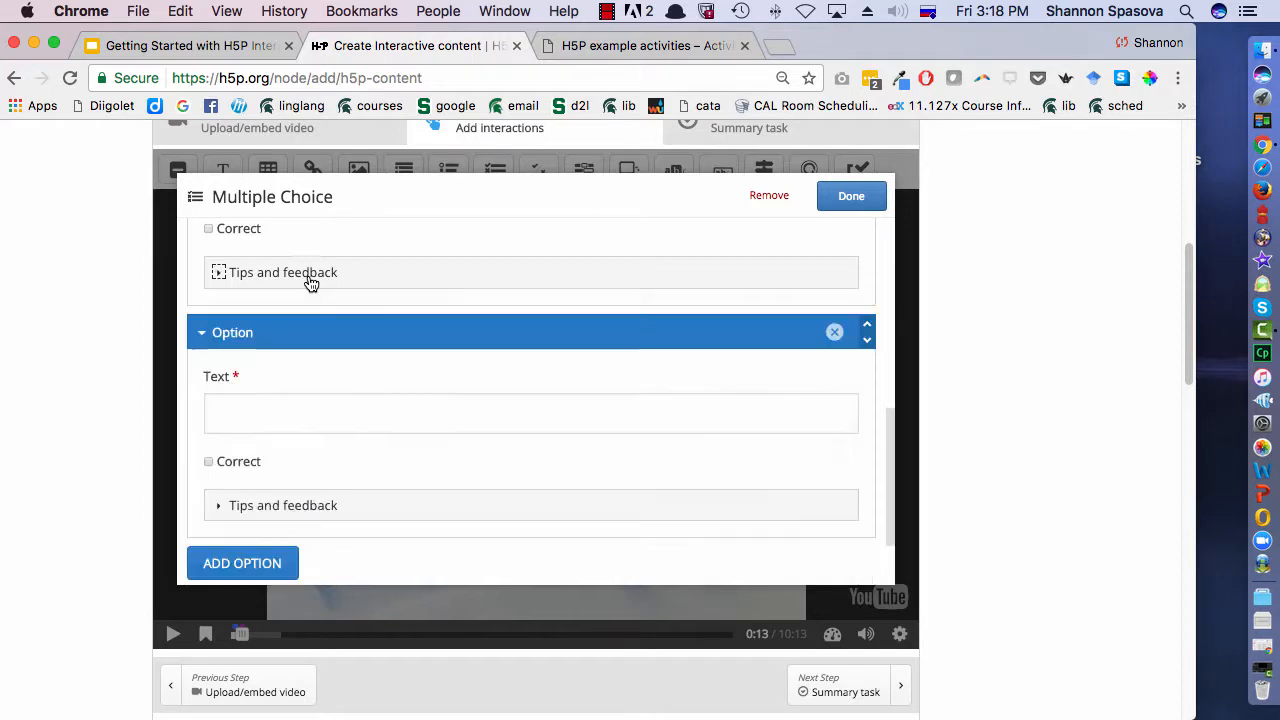
- Enter the question "_____________ снег" with the options "белый" (correct) and "красный", and finish the multiple choice interaction
scroll(308, 276, up, 3)
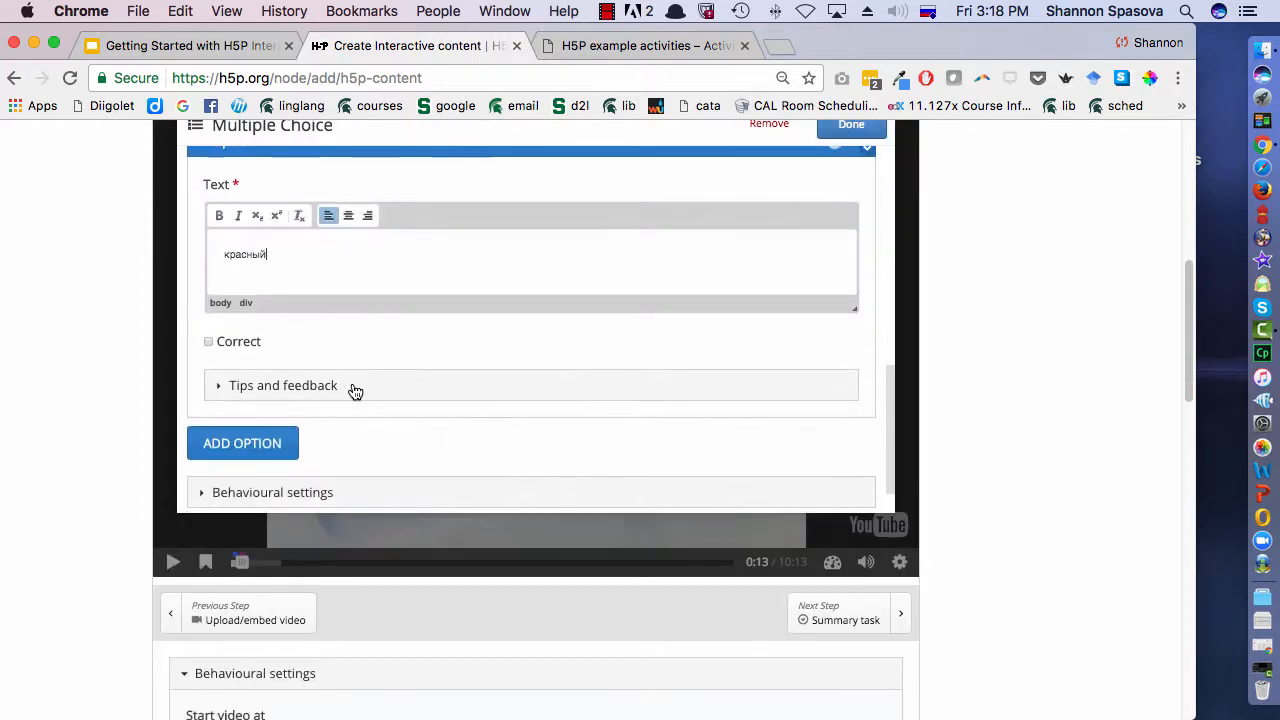
scroll(355, 391, down, 1)
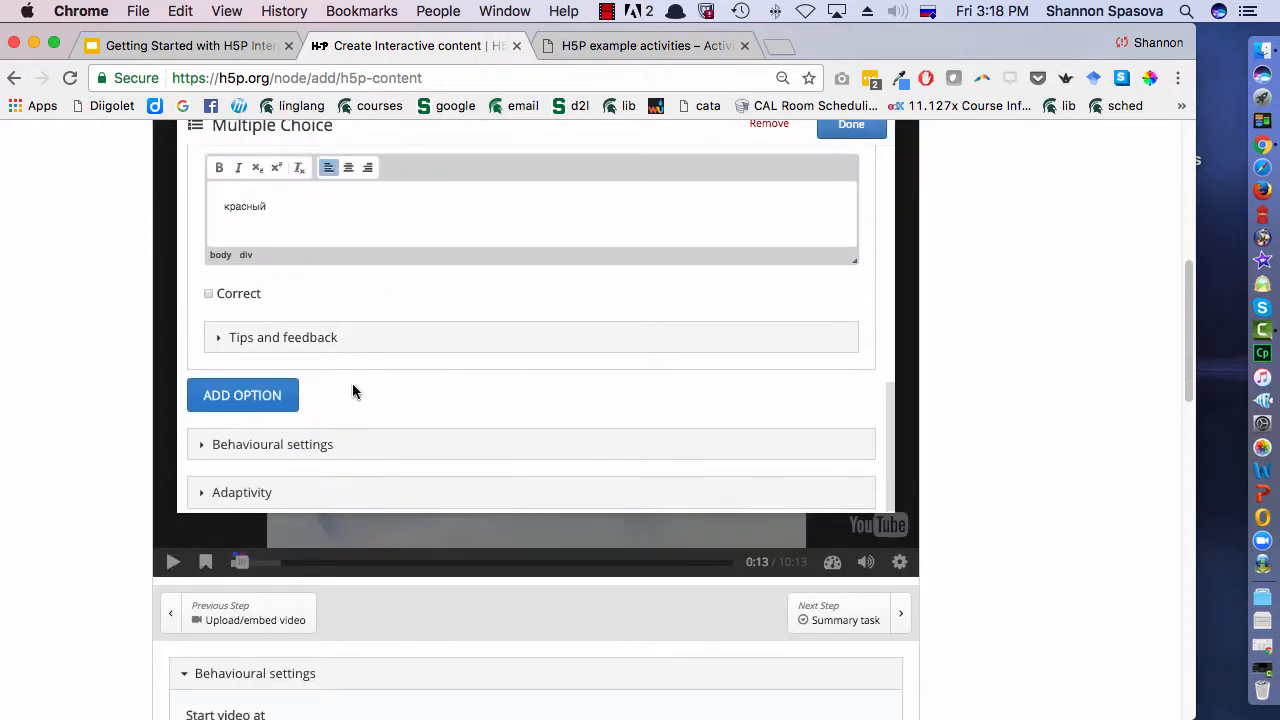
scroll(310, 390, down, 2)
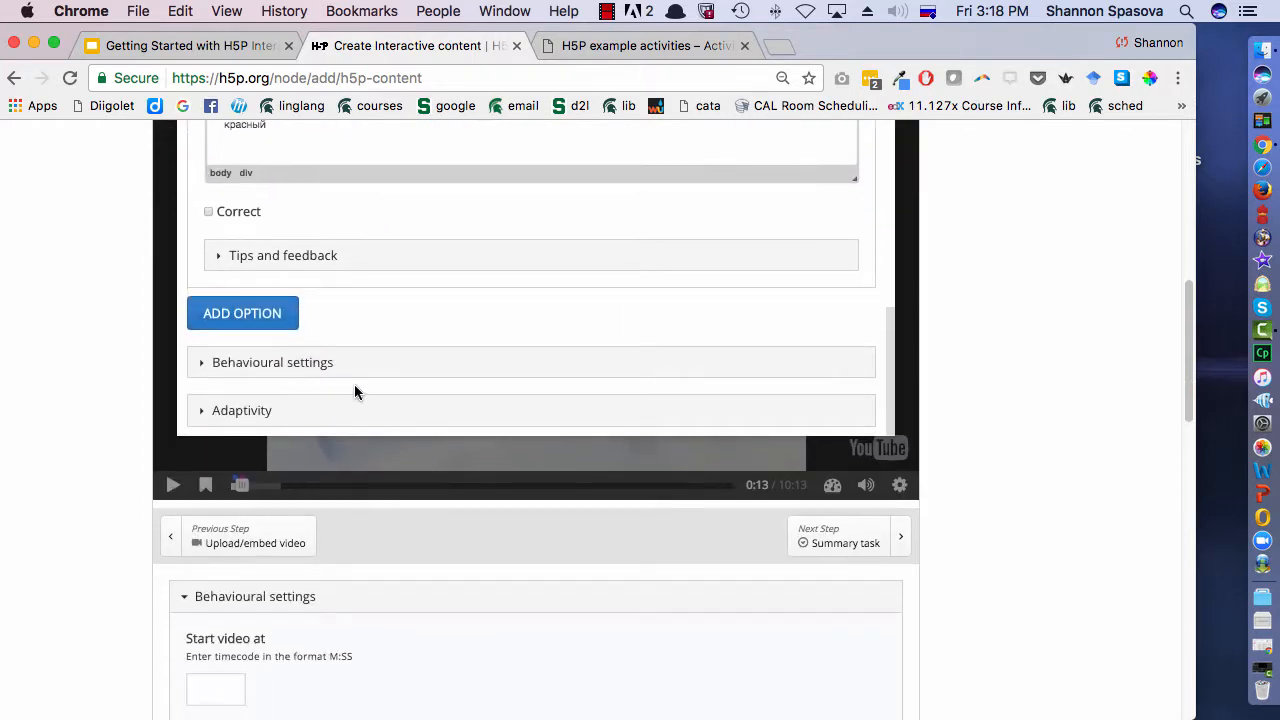
scroll(447, 372, up, 5)
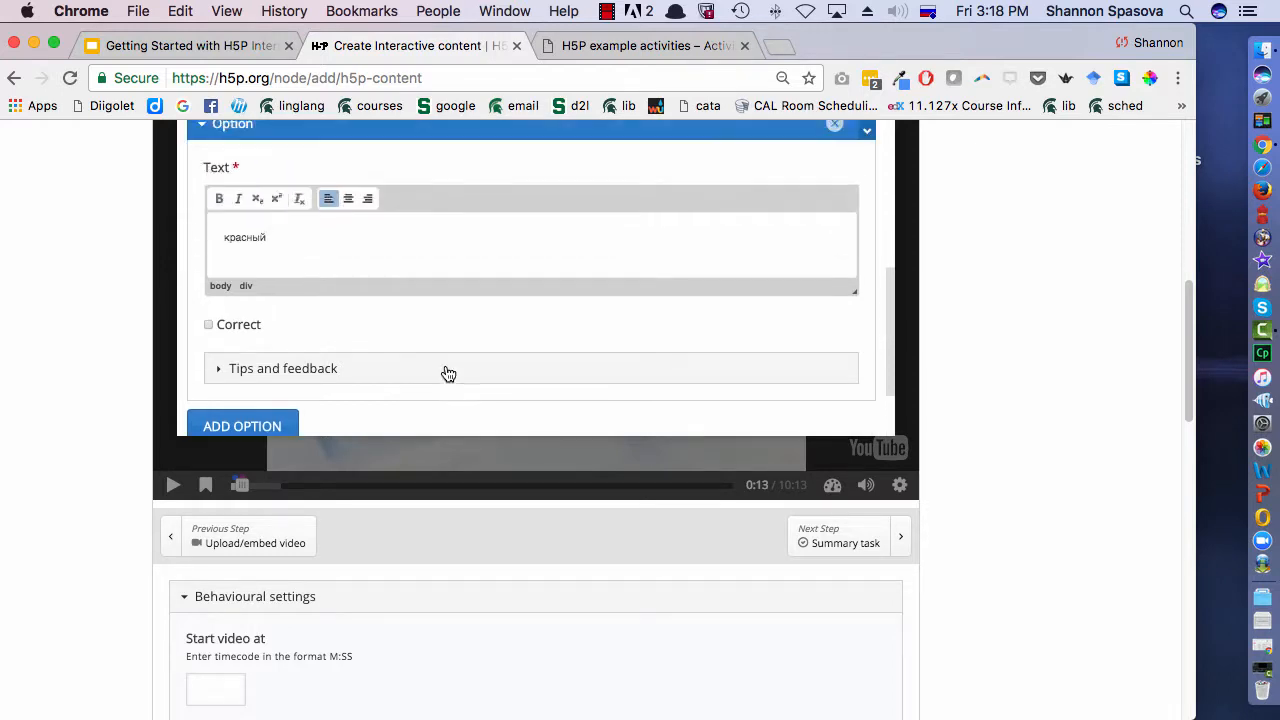
scroll(444, 371, up, 10)
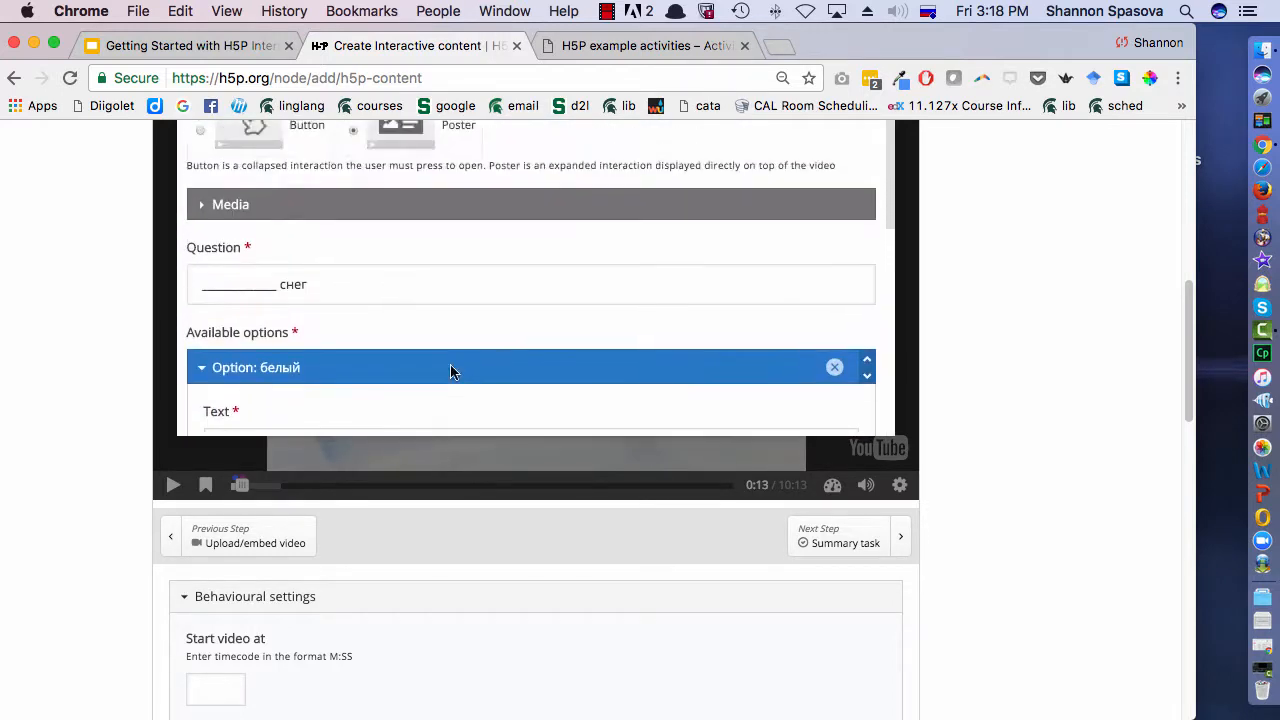
click(853, 255)
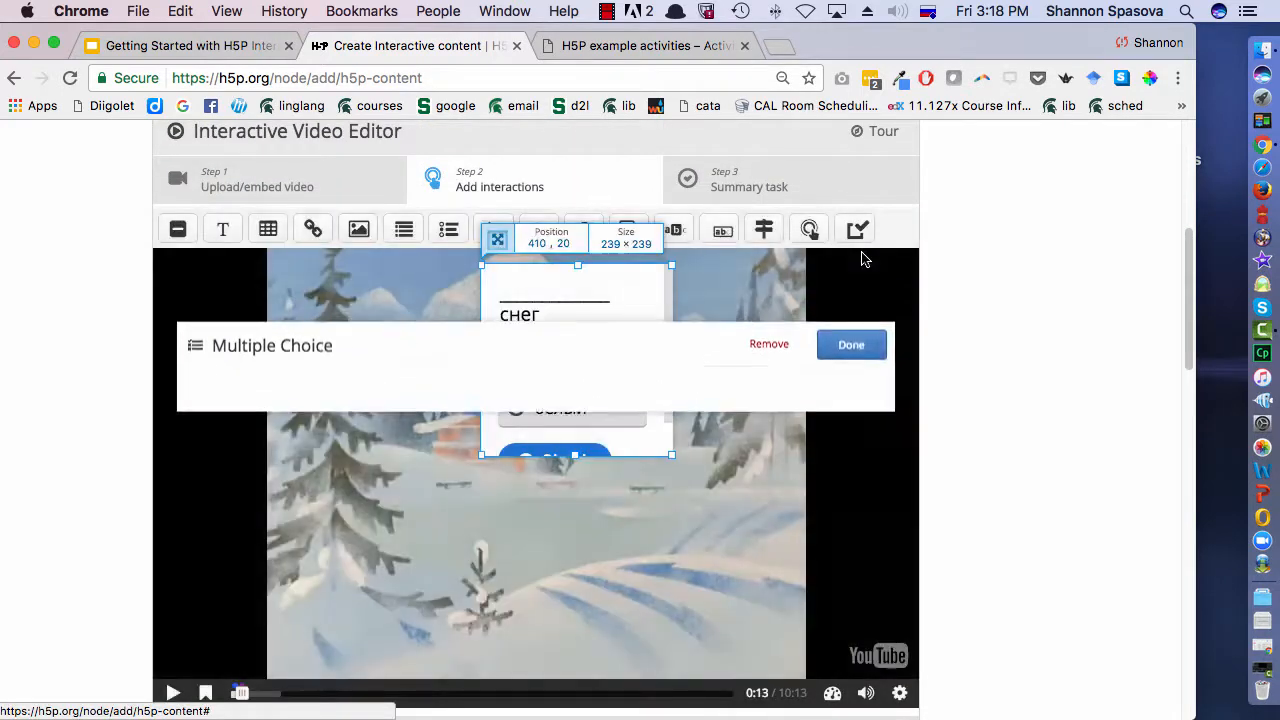
- Enlarge the multiple choice box, place it in the video's upper-right area, and play the video on from 0:13
drag(525, 373, 226, 395)
drag(378, 482, 489, 520)
drag(340, 433, 700, 412)
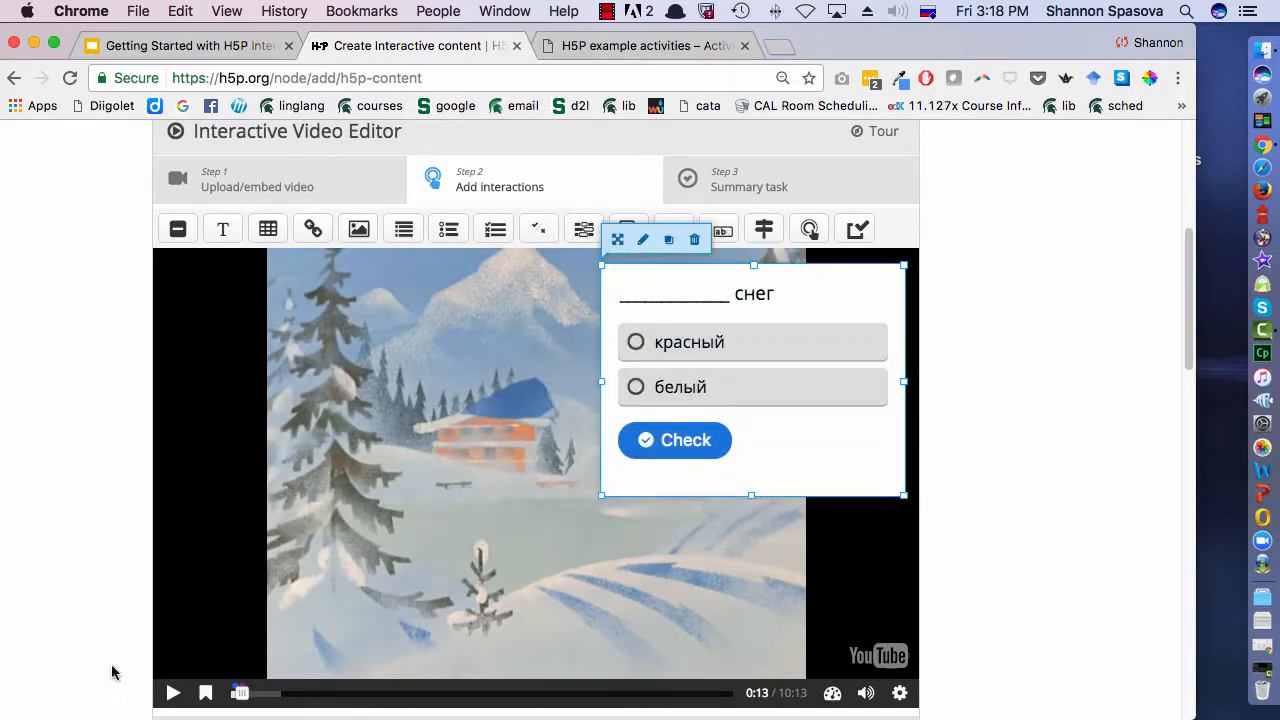
click(170, 693)
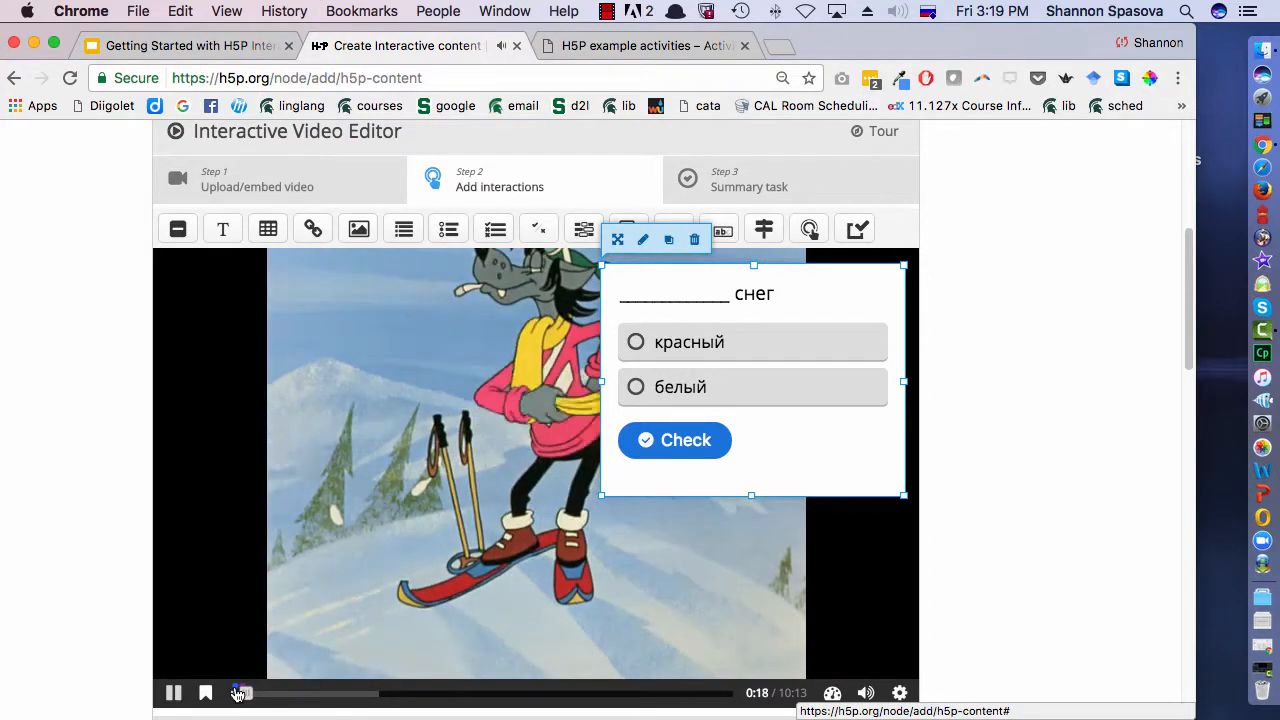
key(space)
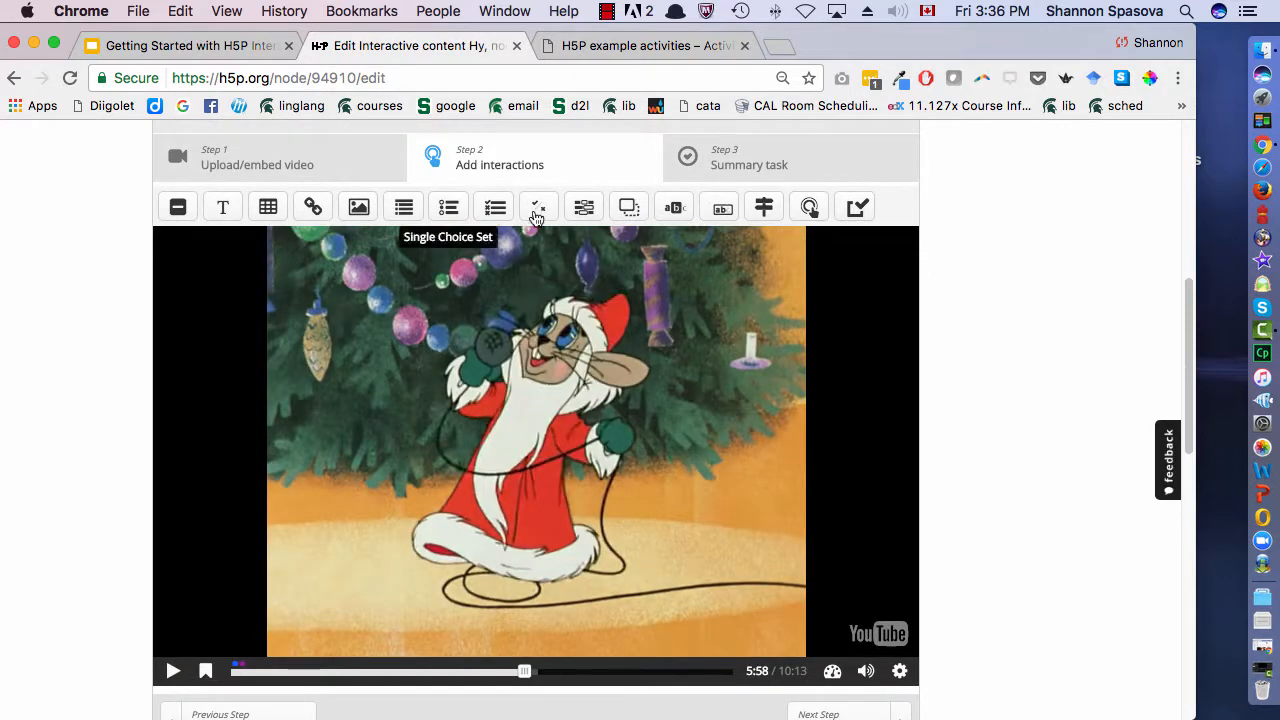
- Add a Drag Text interaction at 5:58 as a poster that pauses the video, with the task description "Drag the words into the correct boxes."
click(721, 204)
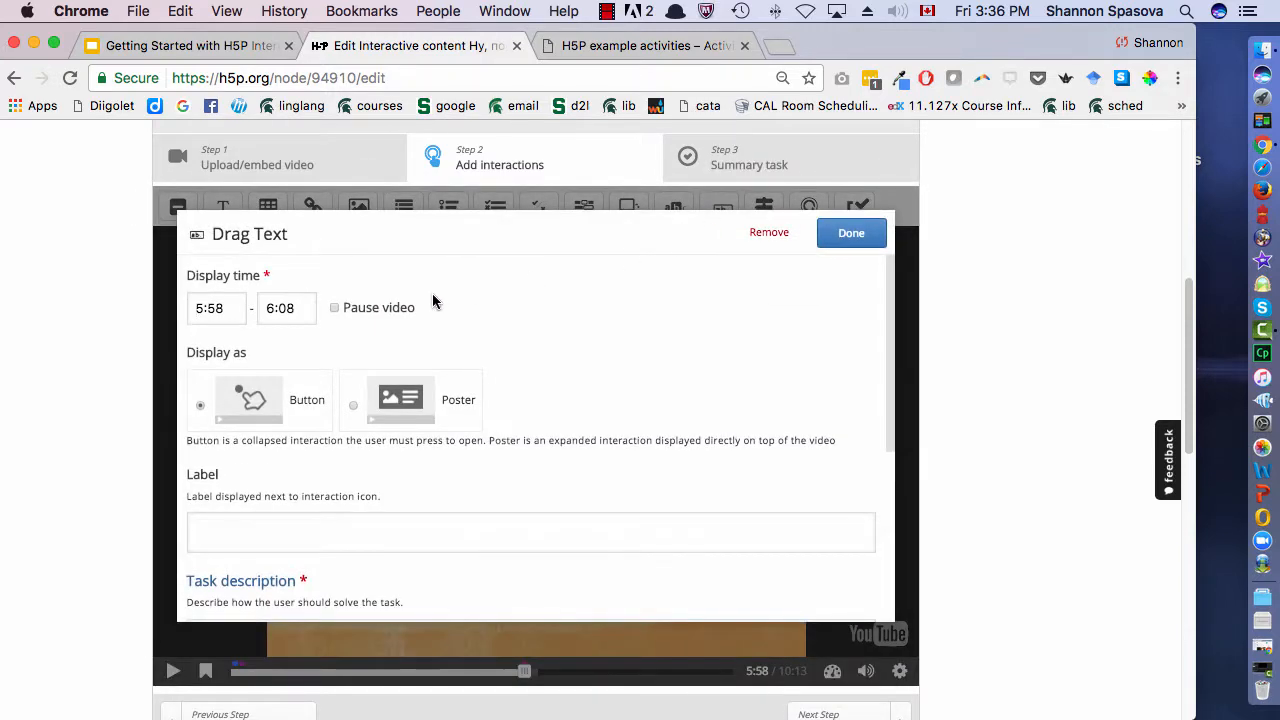
click(405, 392)
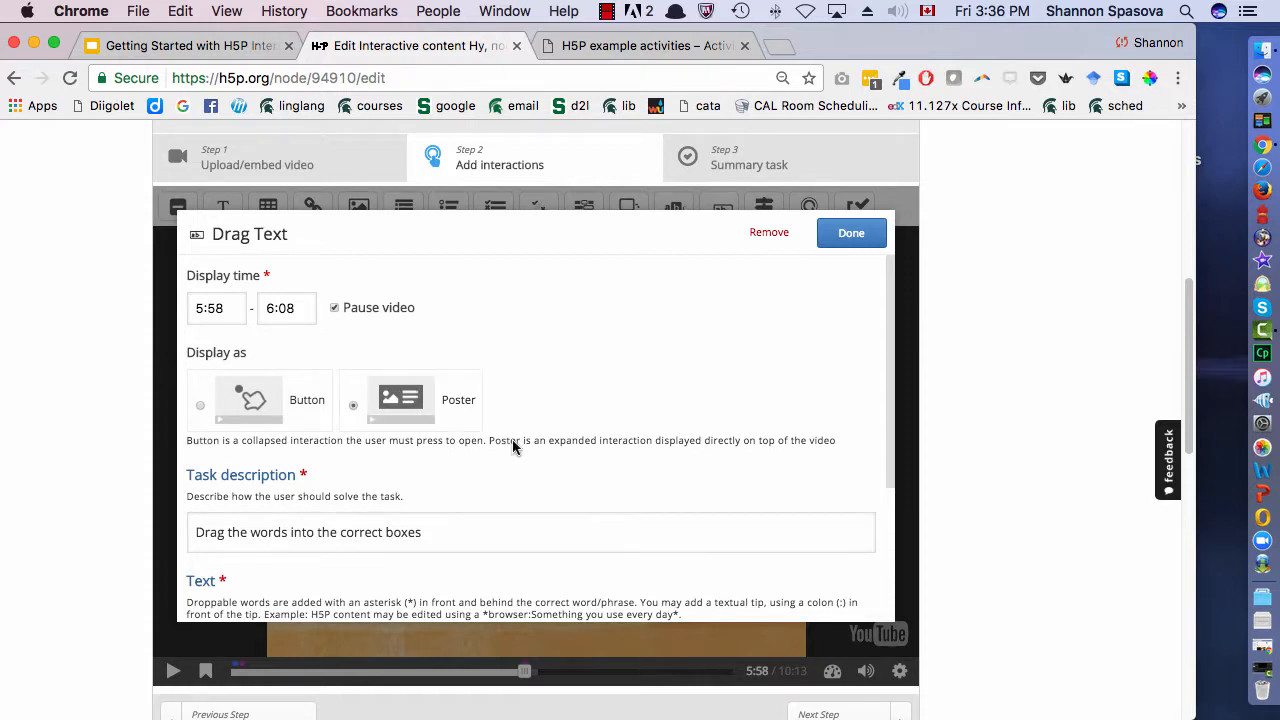
scroll(514, 449, down, 1)
click(543, 460)
click(455, 499)
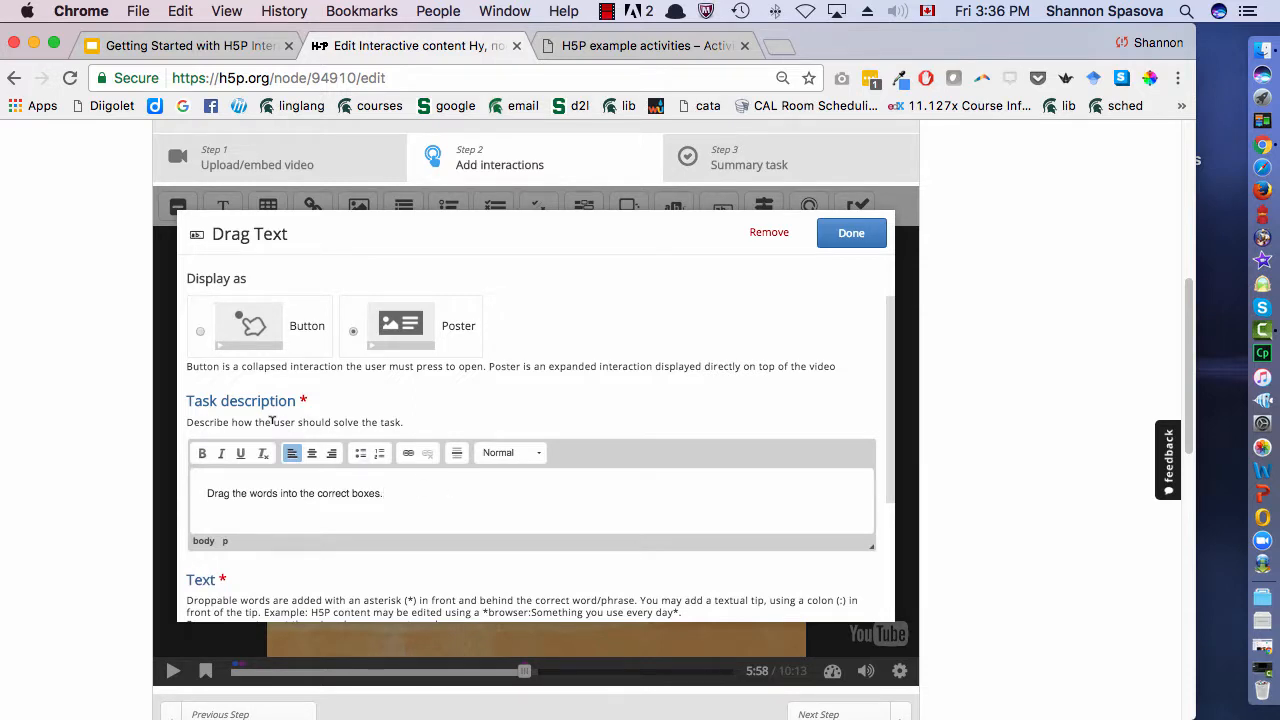
- Enter the lines "Christmas *Рождество*", "New Year *Новый год*" and "Santa Claus *Дед мороз*" as the droppable text and finish the interaction
scroll(300, 440, down, 3)
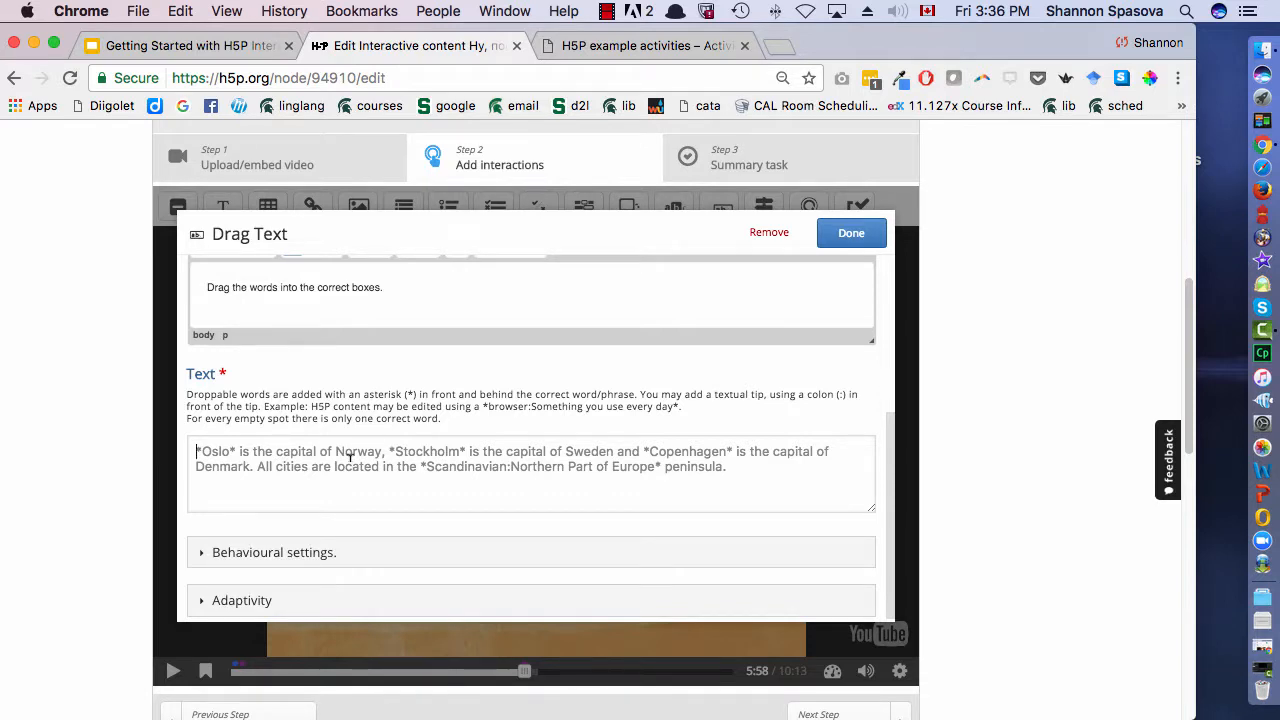
text(Christmas *Рождество* New Year *Новый год* Santa Claus *Дед мороз*)
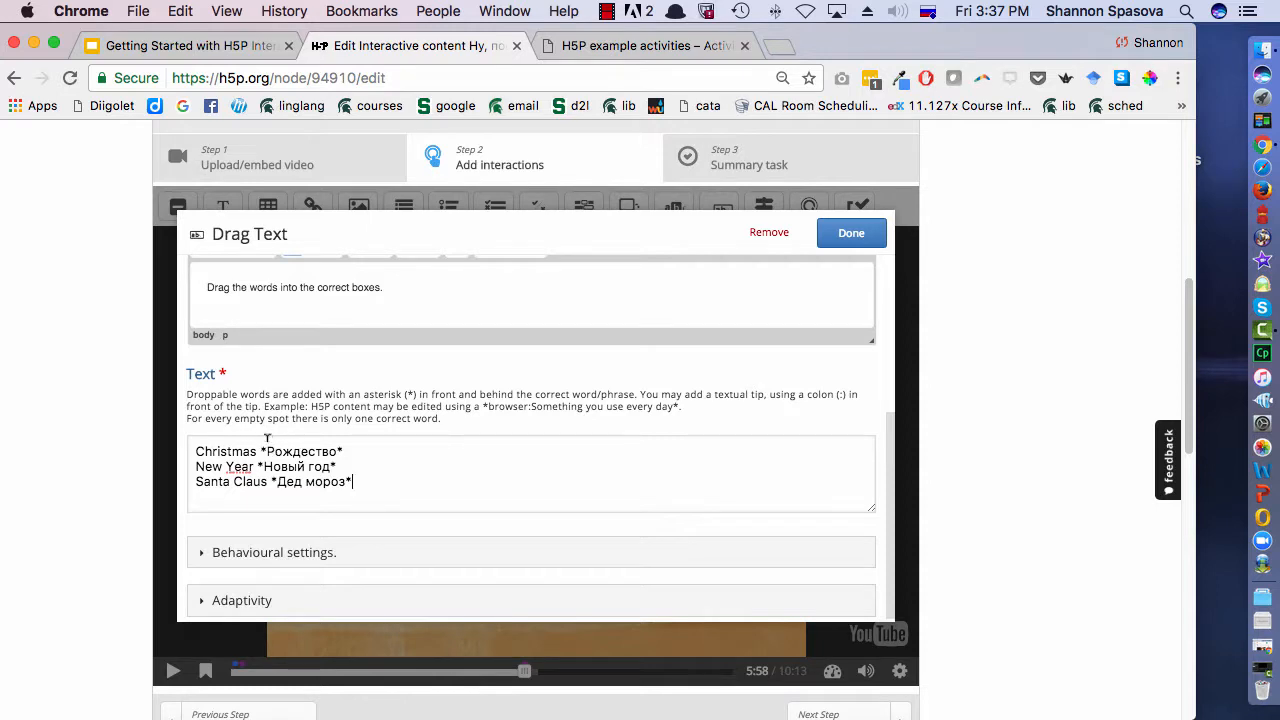
click(851, 233)
- Resize the Drag Text box and move it to the video's upper-left corner, and save the content
drag(873, 413, 800, 555)
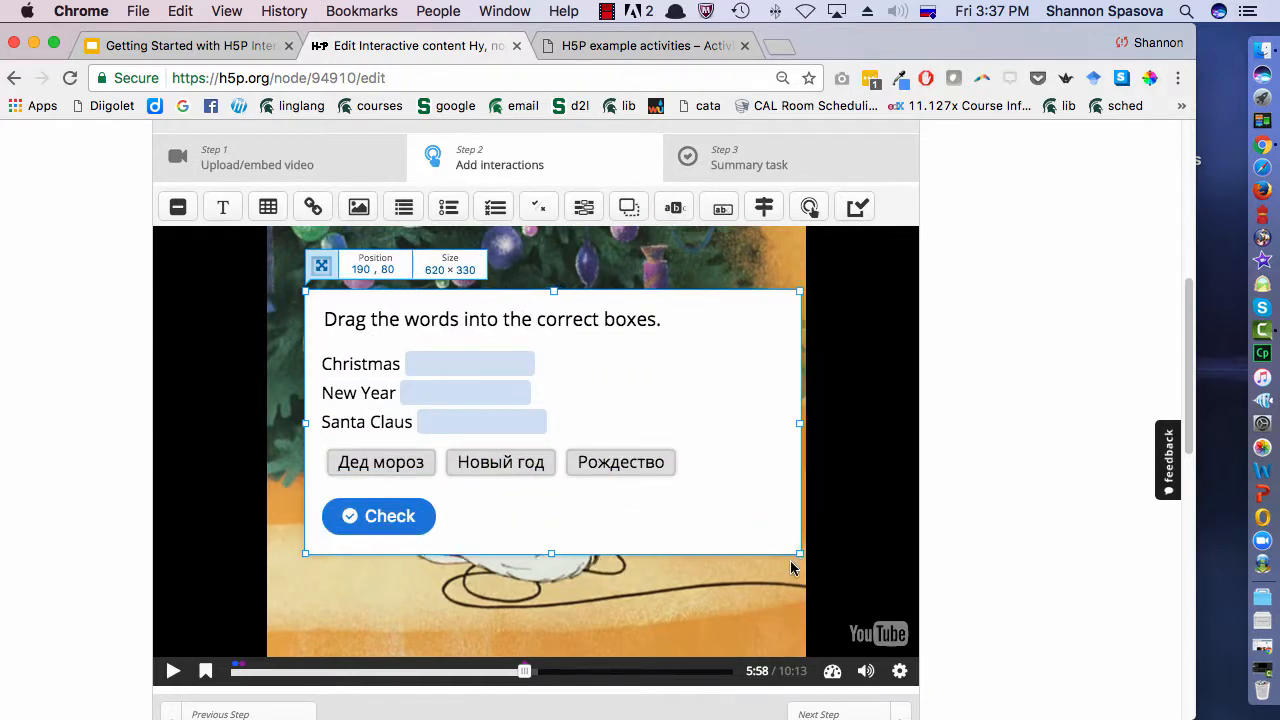
drag(607, 525, 471, 469)
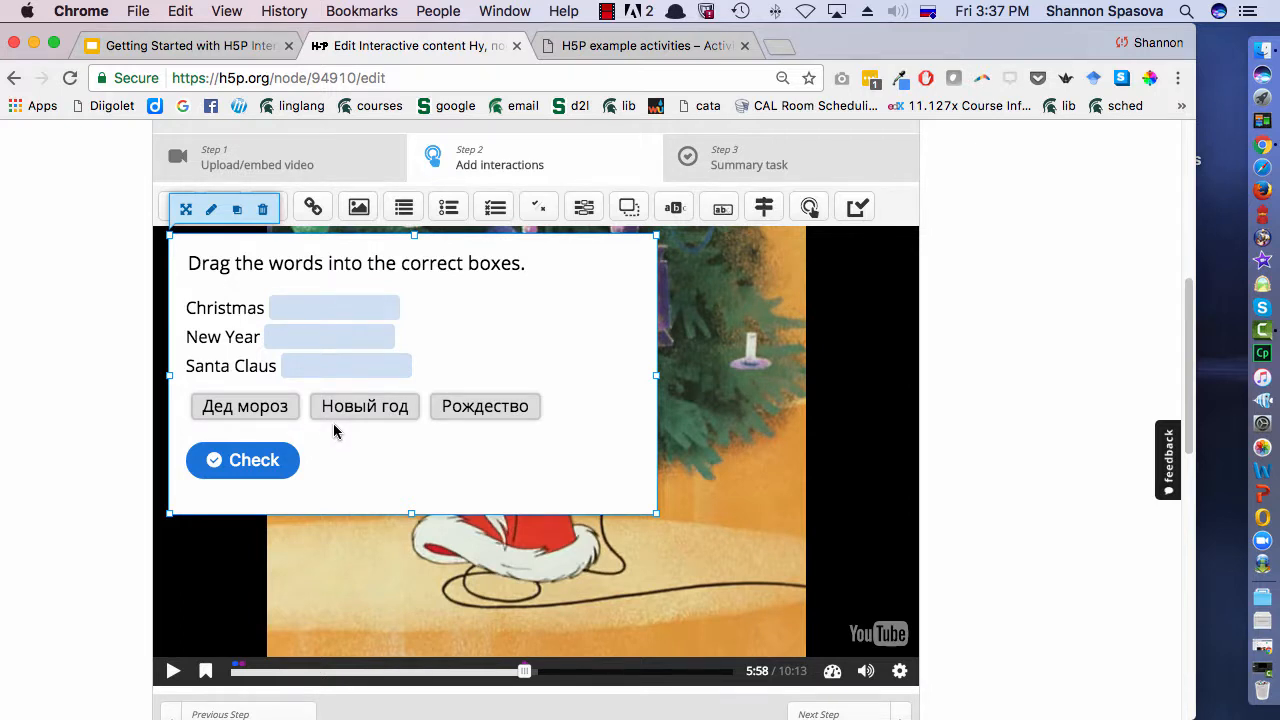
scroll(333, 423, down, 5)
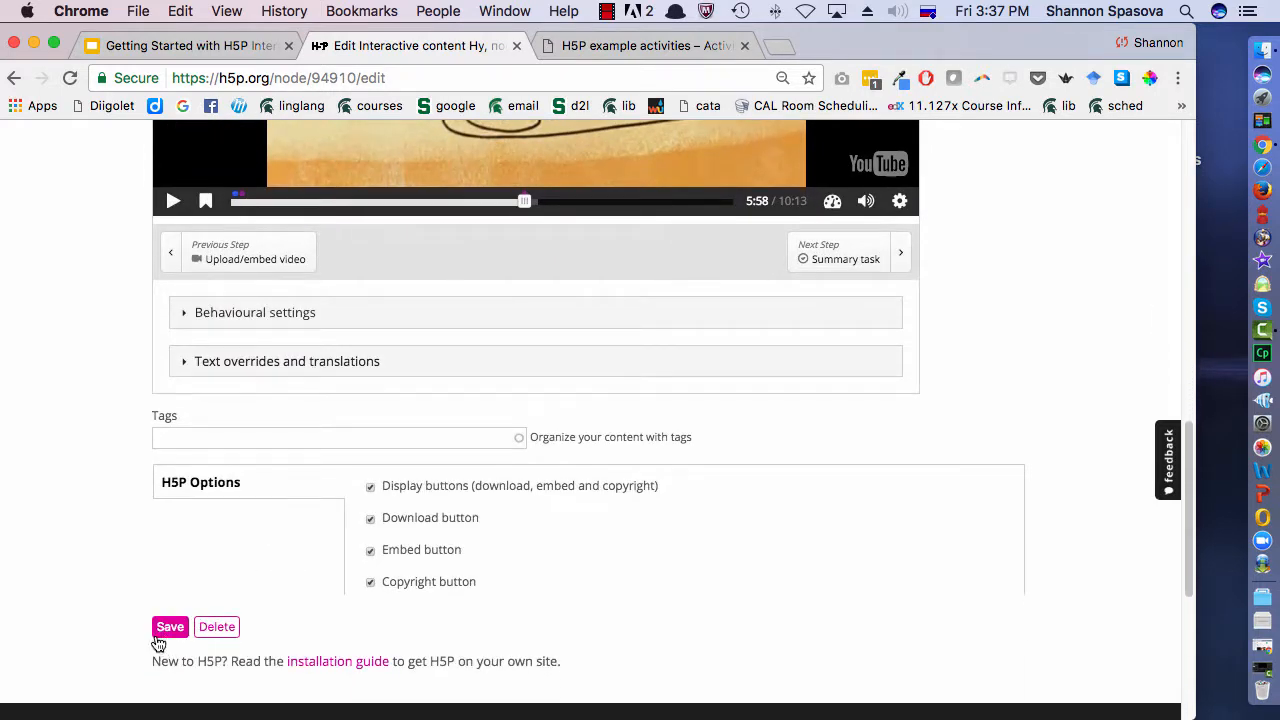
click(168, 631)
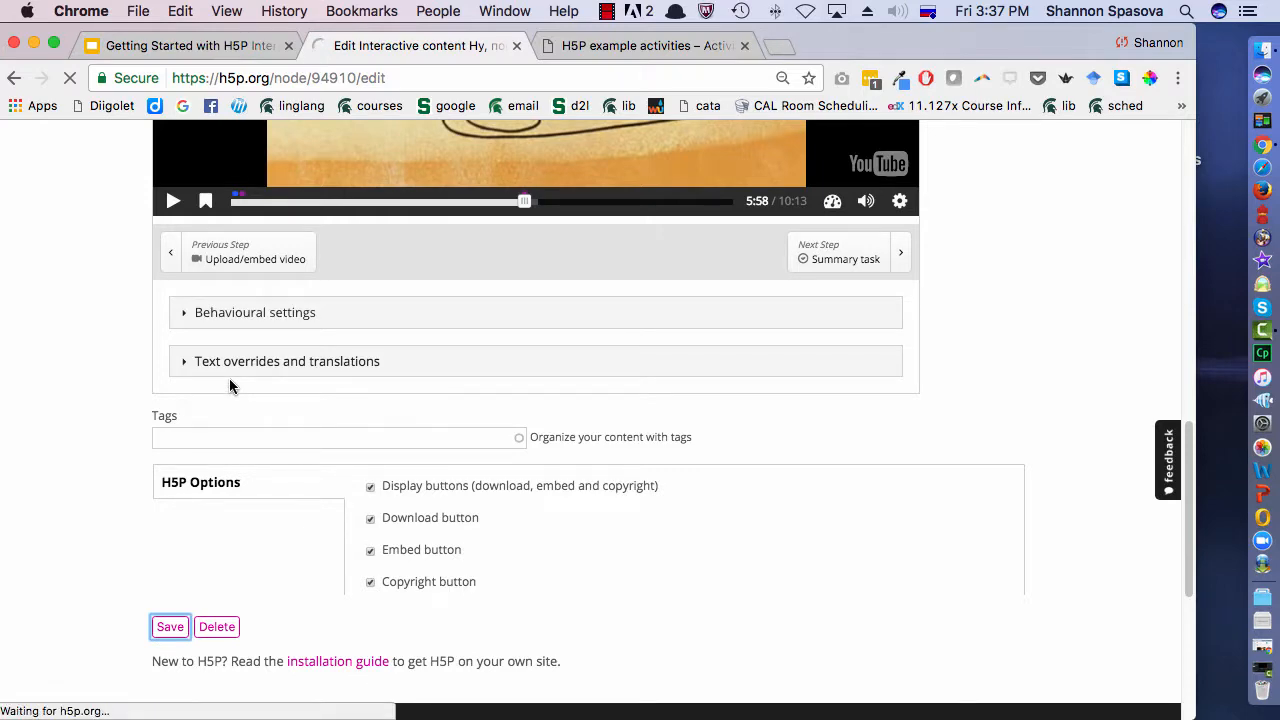
- Play the saved interactive video from the start, past the "Волк и заяц" poster at 0:05, to the question at 0:13
scroll(229, 380, down, 6)
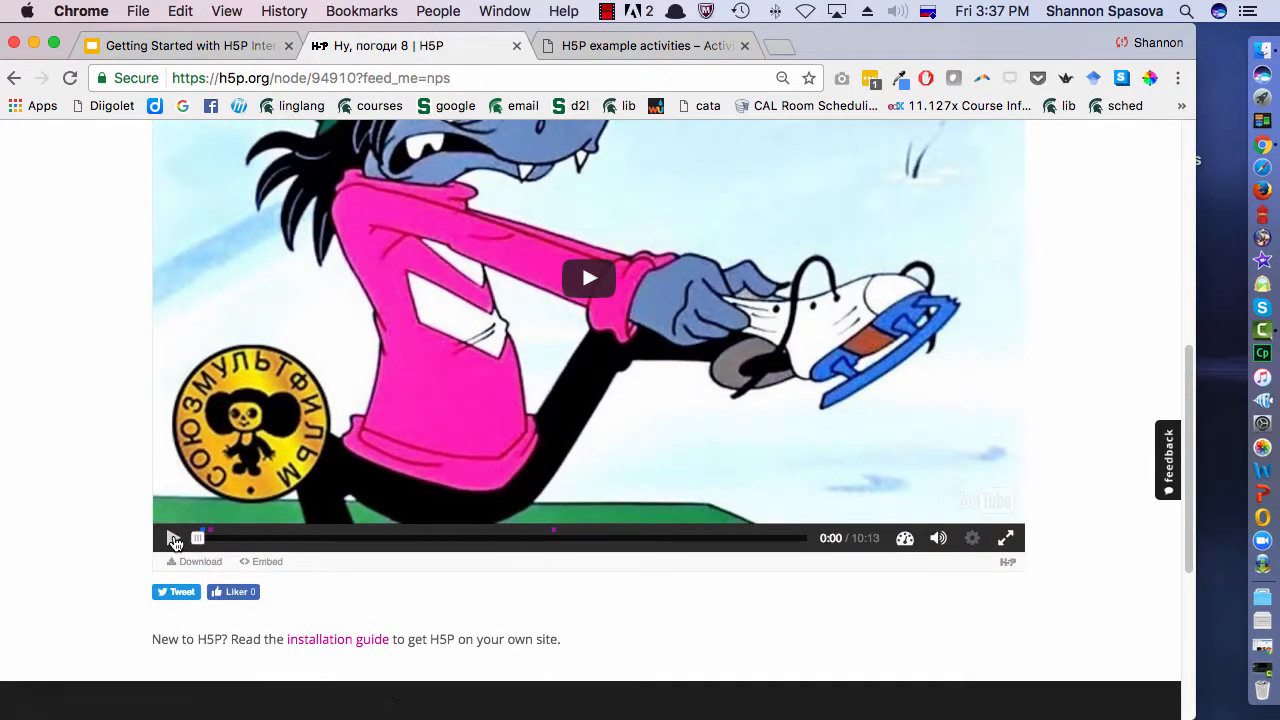
click(174, 540)
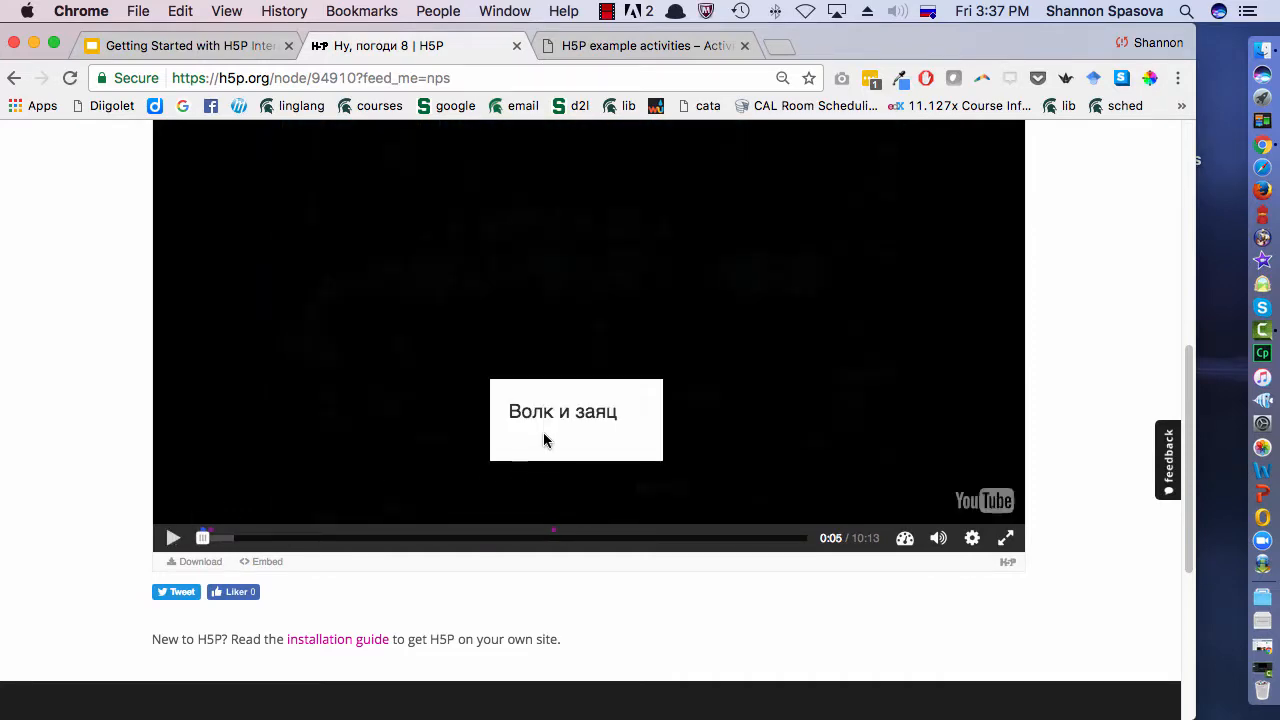
click(173, 539)
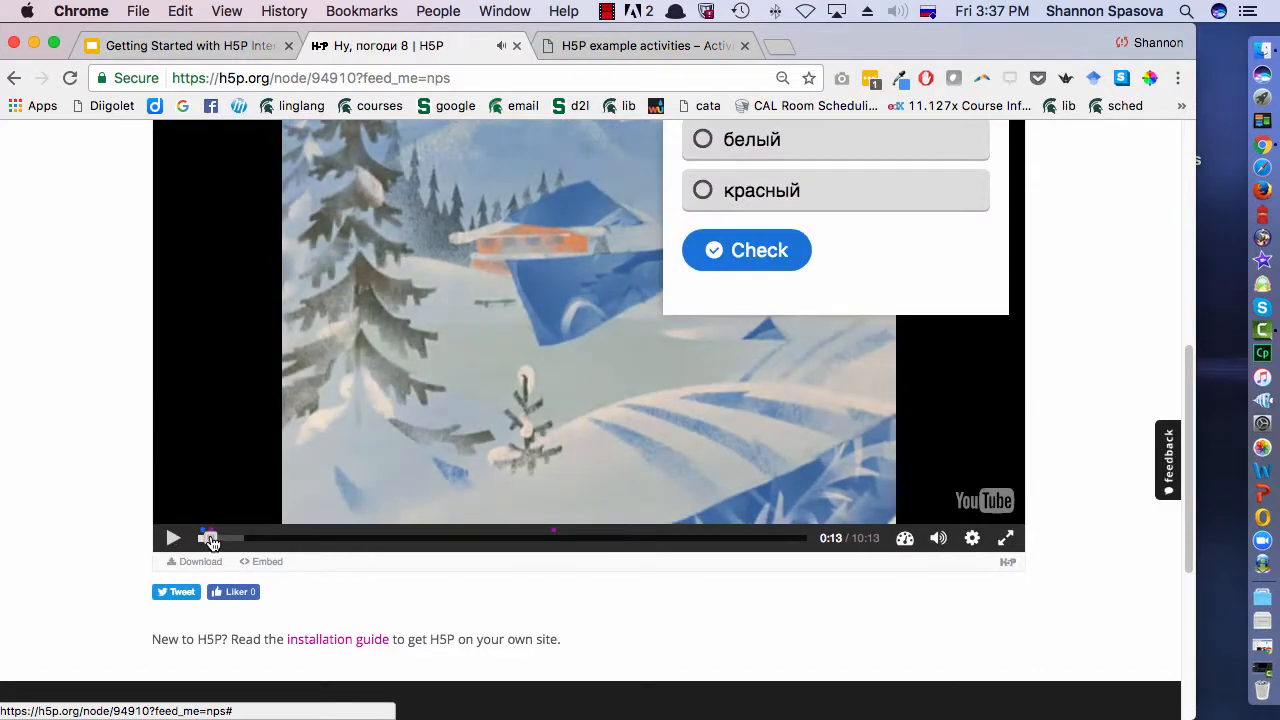
- Test the multiple choice question by answering "белый", check the answer and continue the video
scroll(690, 250, up, 3)
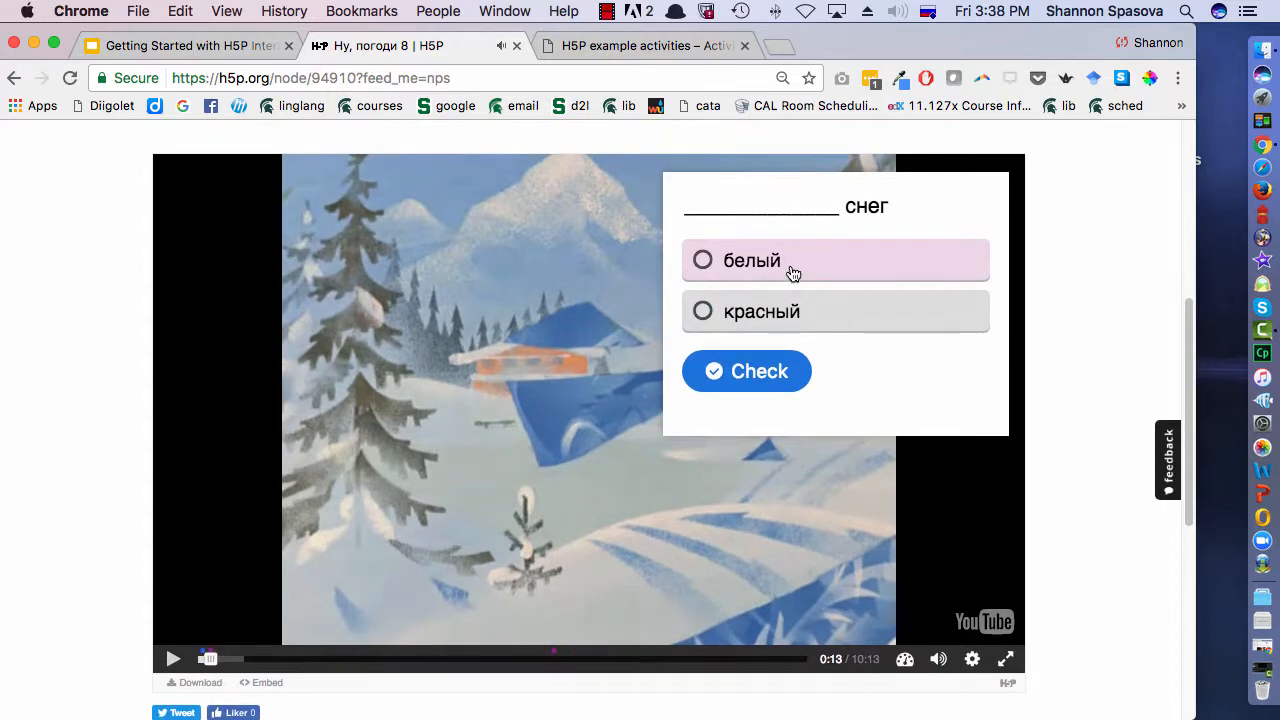
click(792, 264)
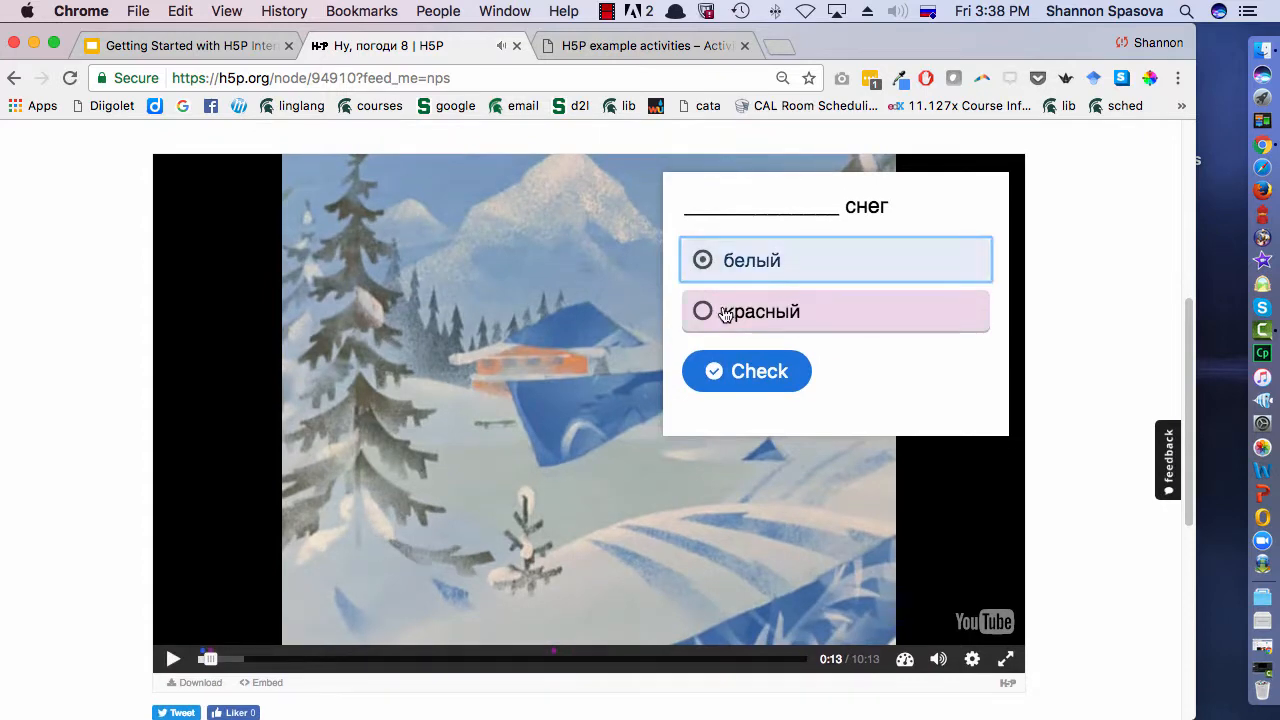
click(731, 385)
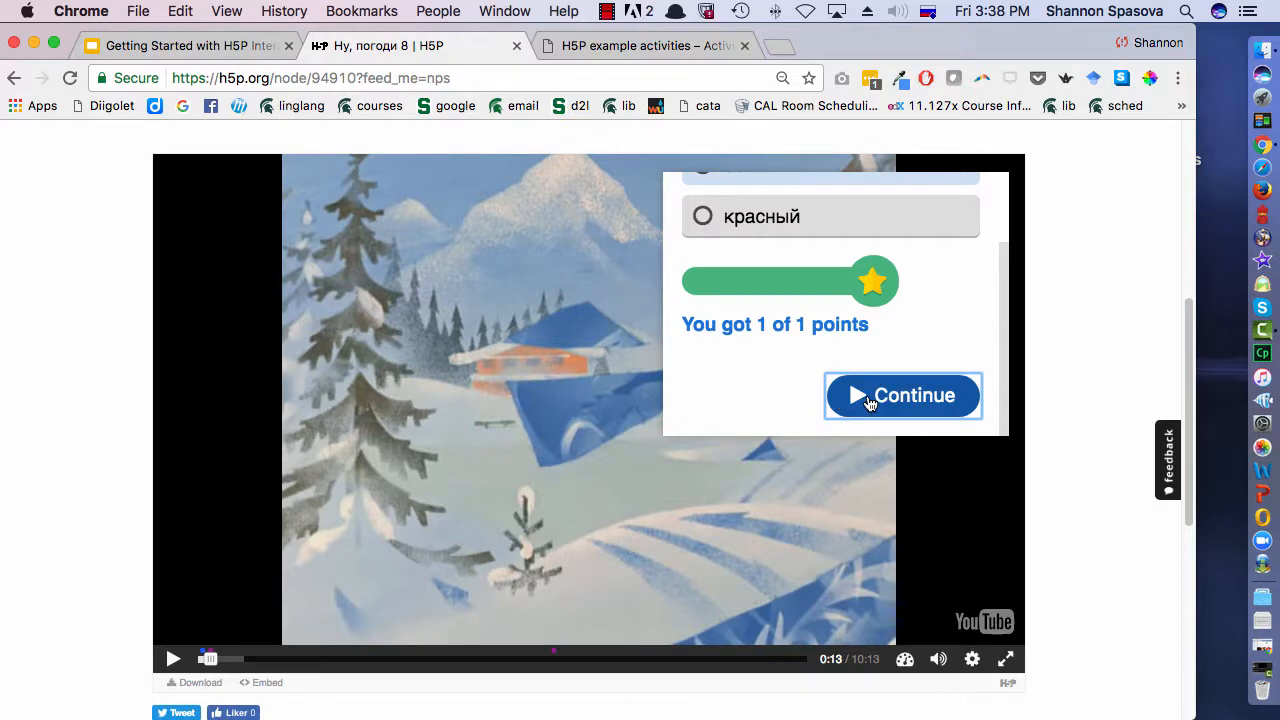
click(869, 397)
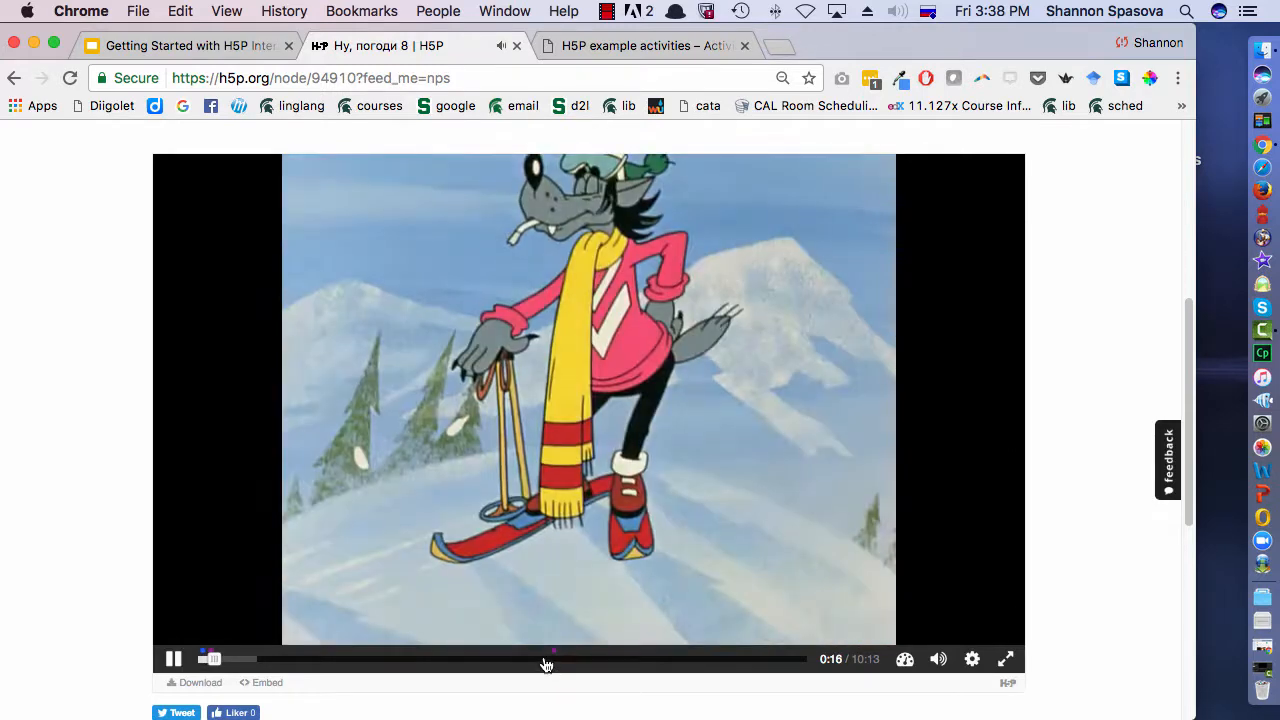
- Jump ahead to the Drag Text task at 5:58, match Рождество, Новый год and Дед мороз to their English terms, and check the answers
click(546, 661)
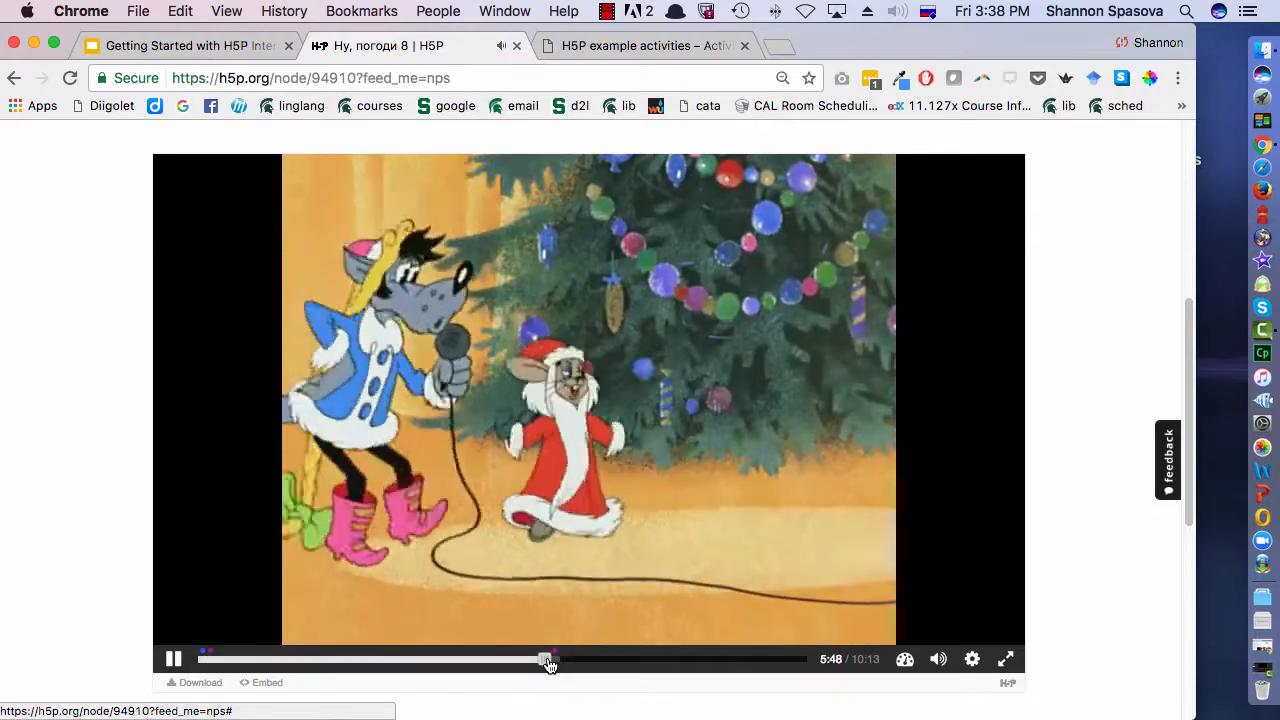
click(551, 662)
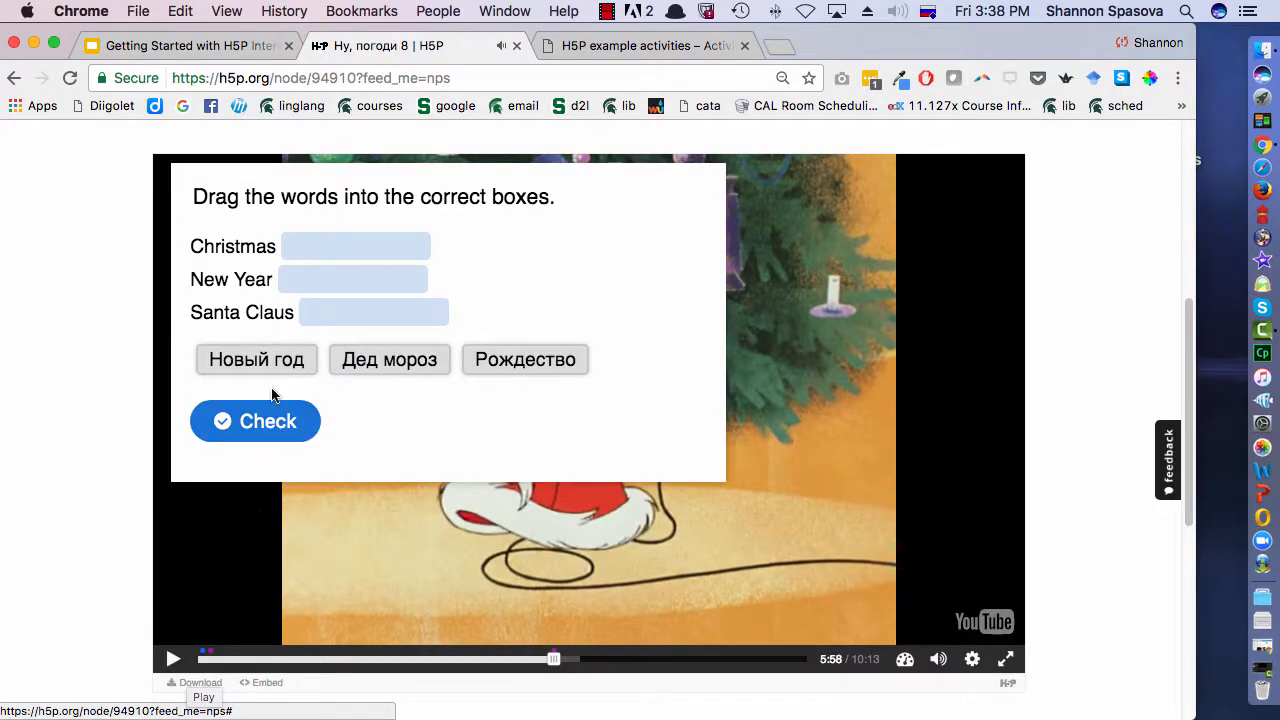
drag(271, 363, 340, 283)
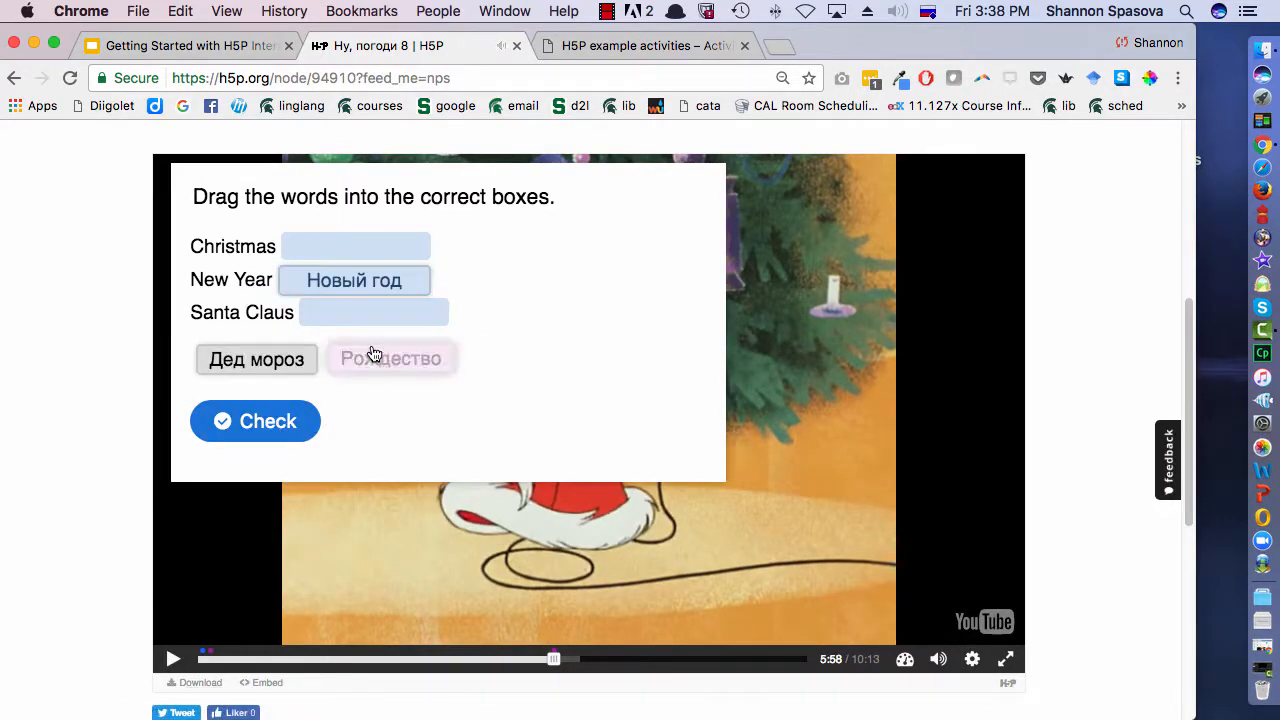
drag(373, 354, 351, 243)
drag(238, 374, 337, 314)
click(240, 385)
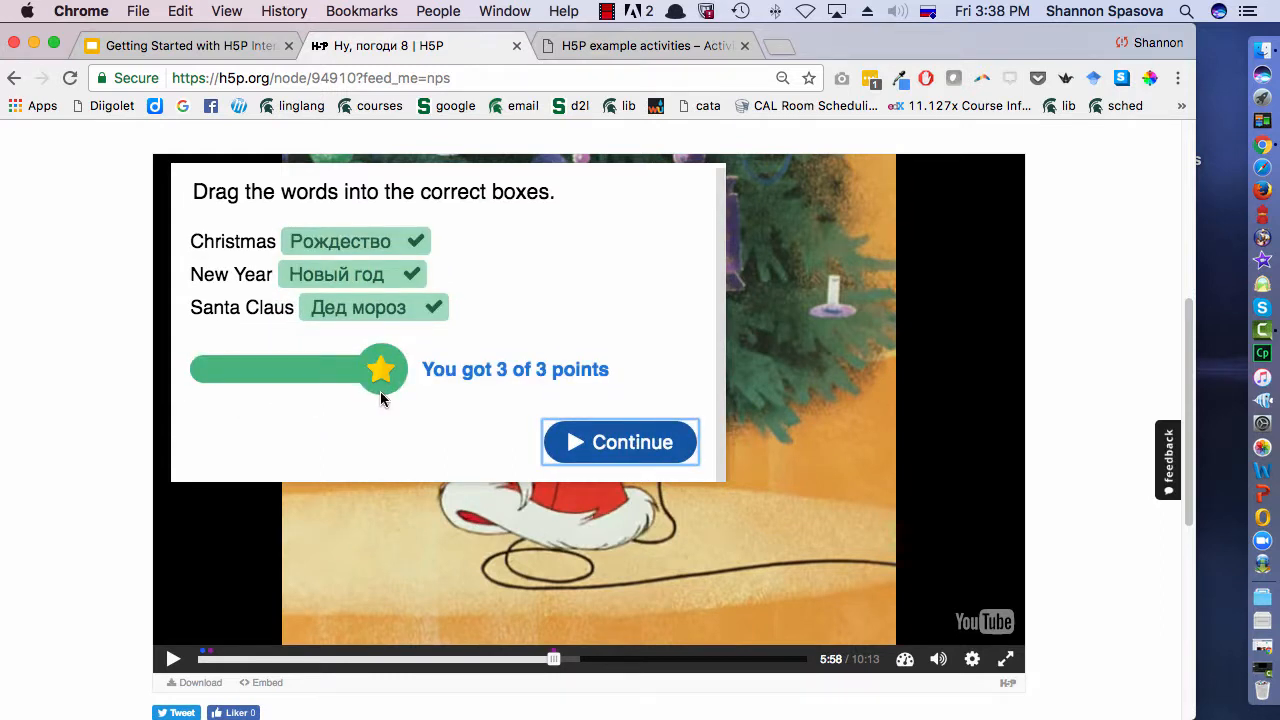
- Reopen the saved "Ну, погоди 8" interactive video for editing
scroll(380, 393, up, 5)
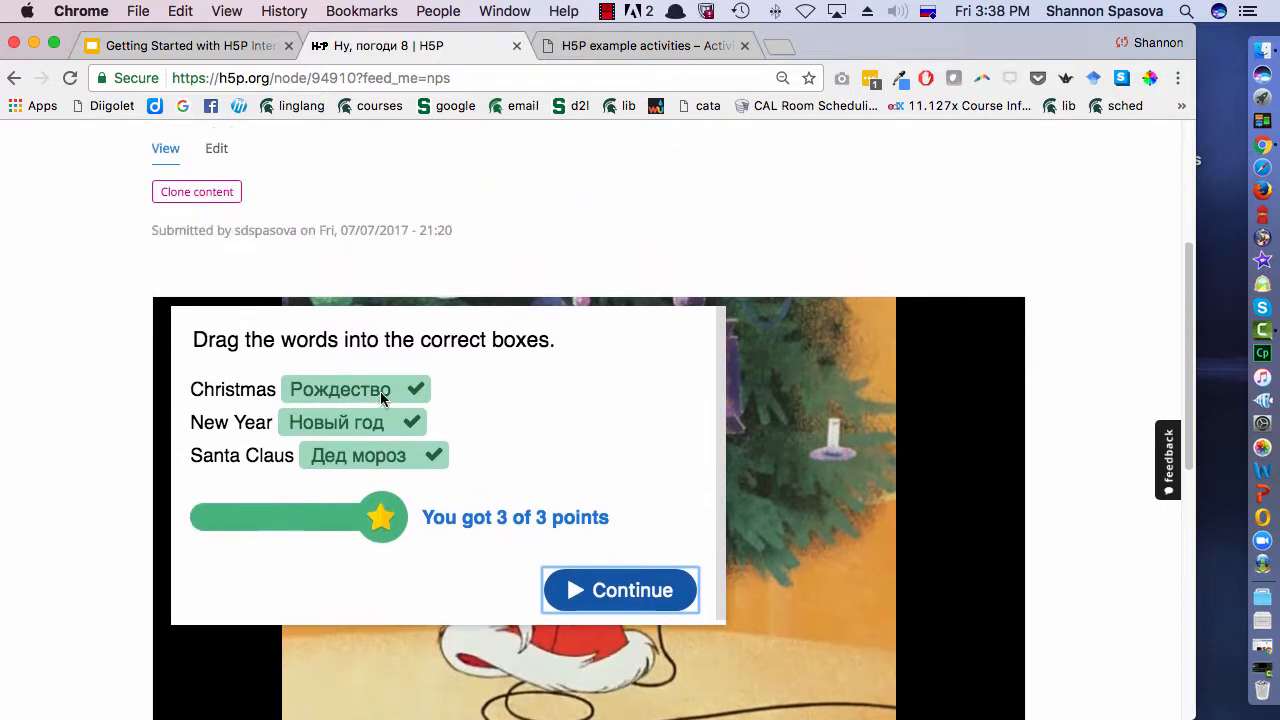
click(216, 222)
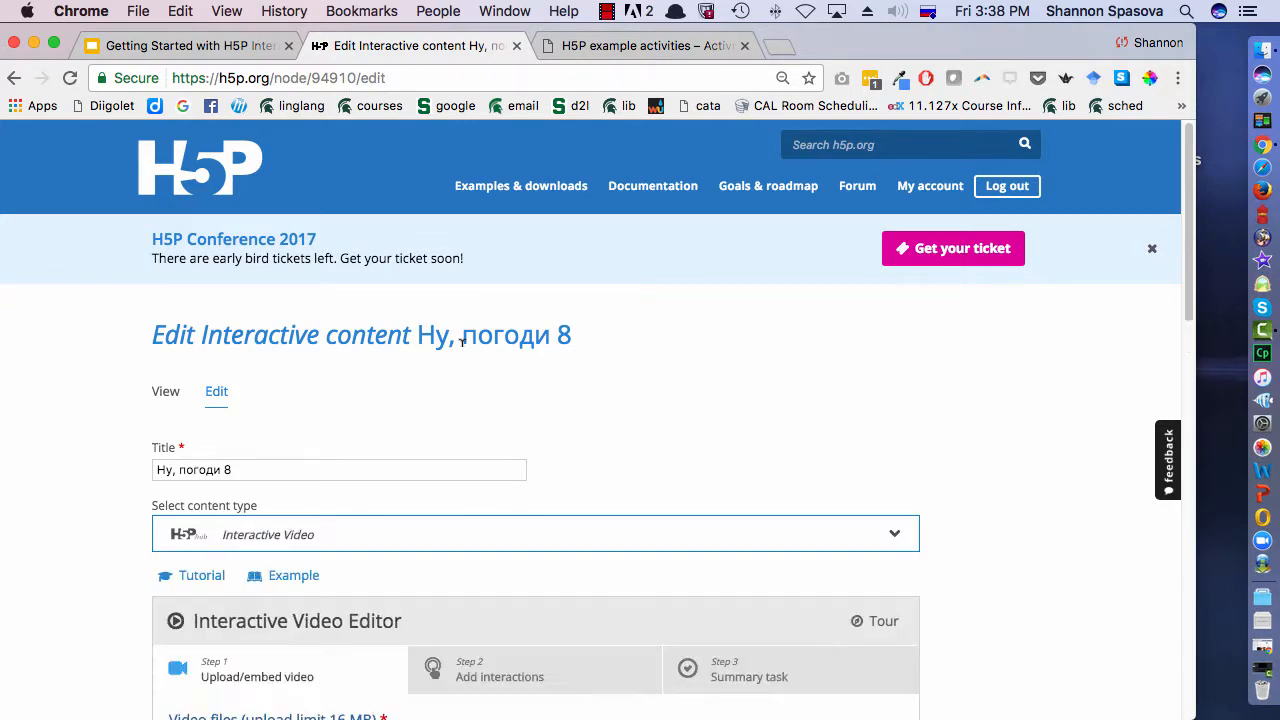
- Go to the Add interactions stage, jump ahead in the video and pause it at 7:31
scroll(461, 344, down, 6)
click(518, 367)
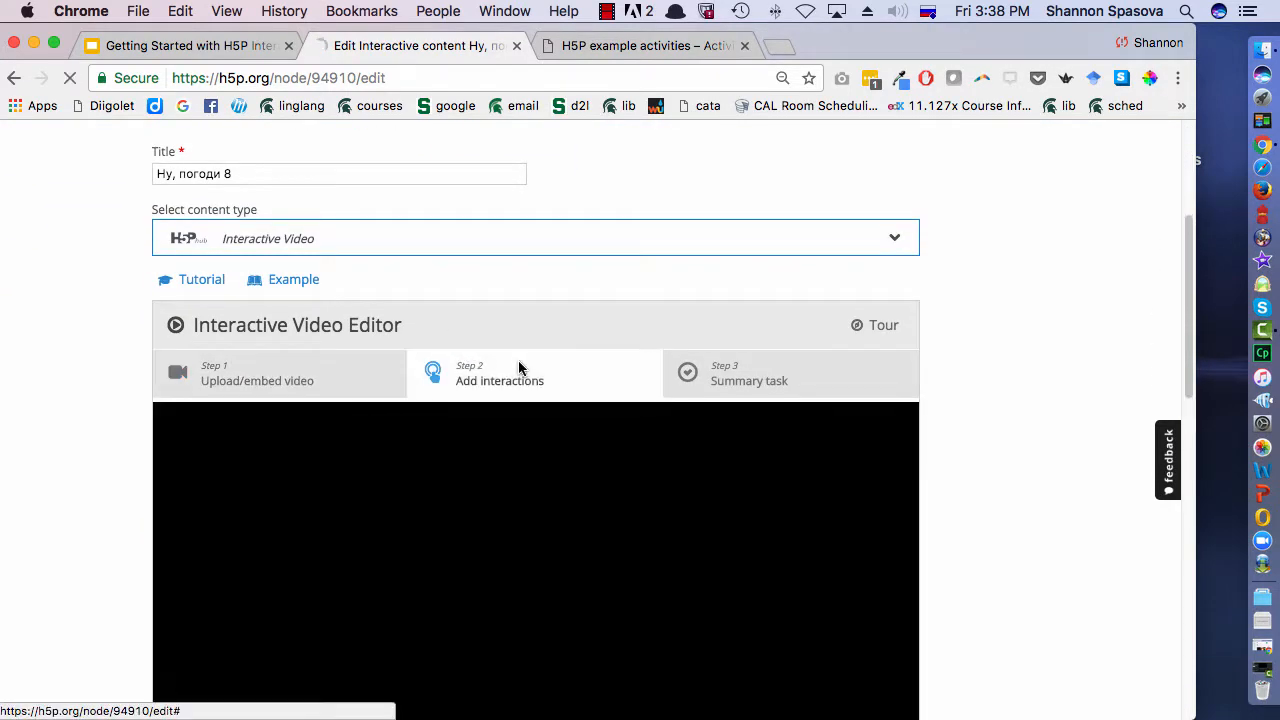
scroll(518, 367, down, 3)
scroll(518, 367, down, 2)
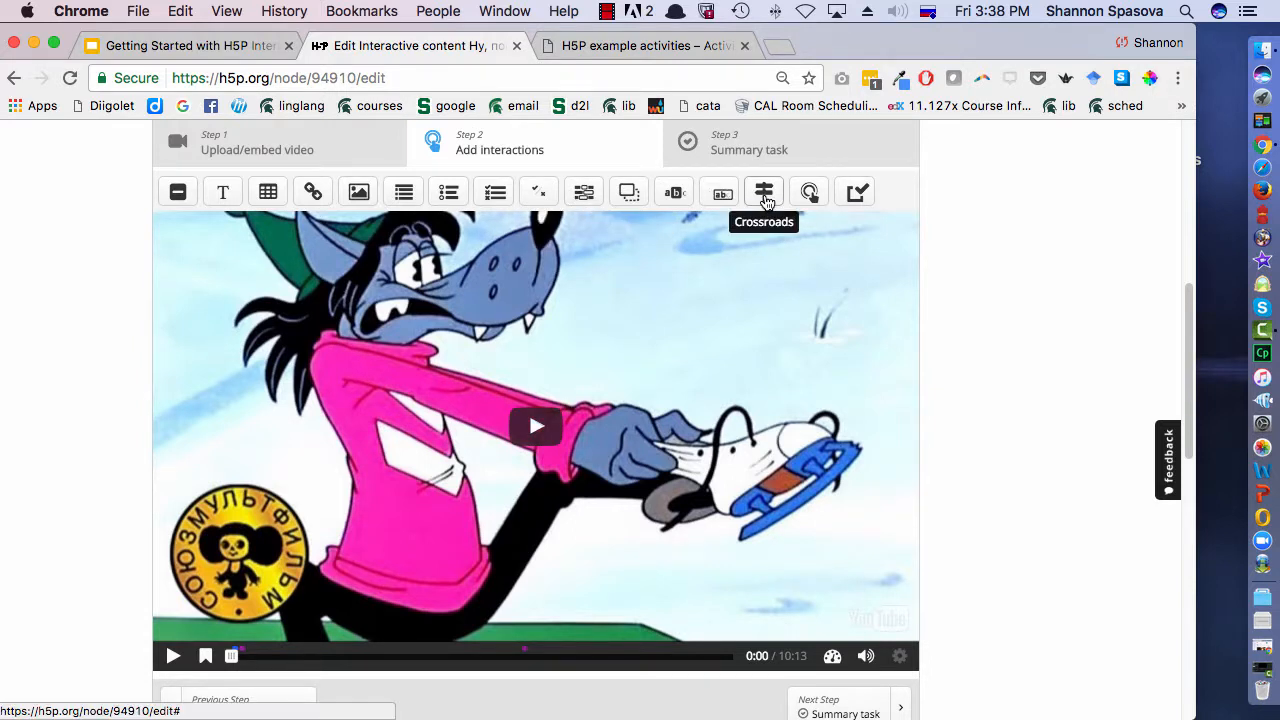
click(600, 657)
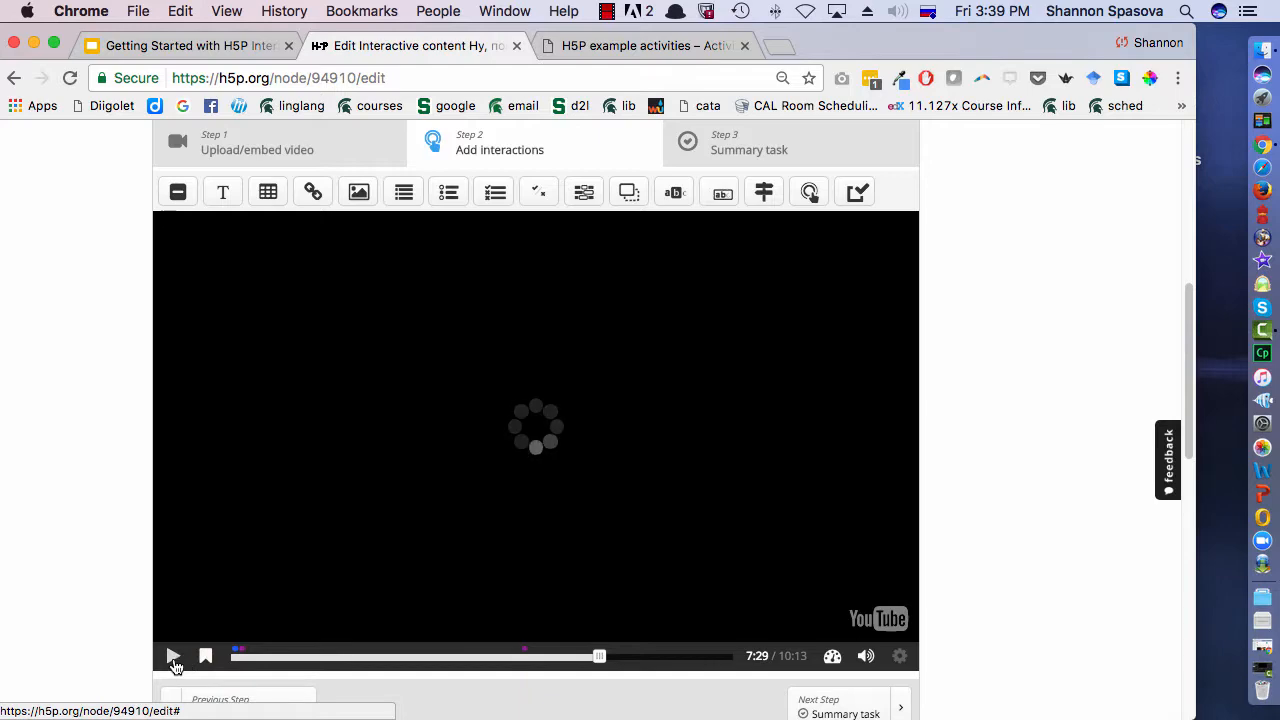
click(173, 658)
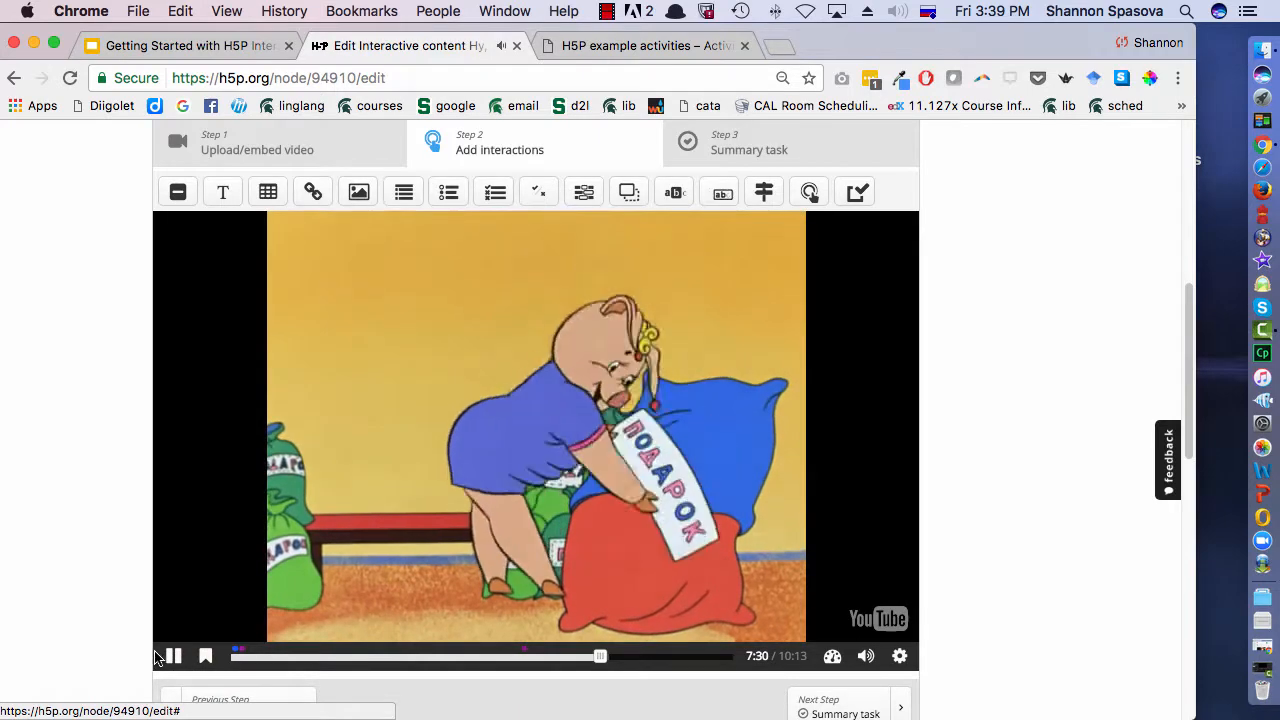
click(172, 656)
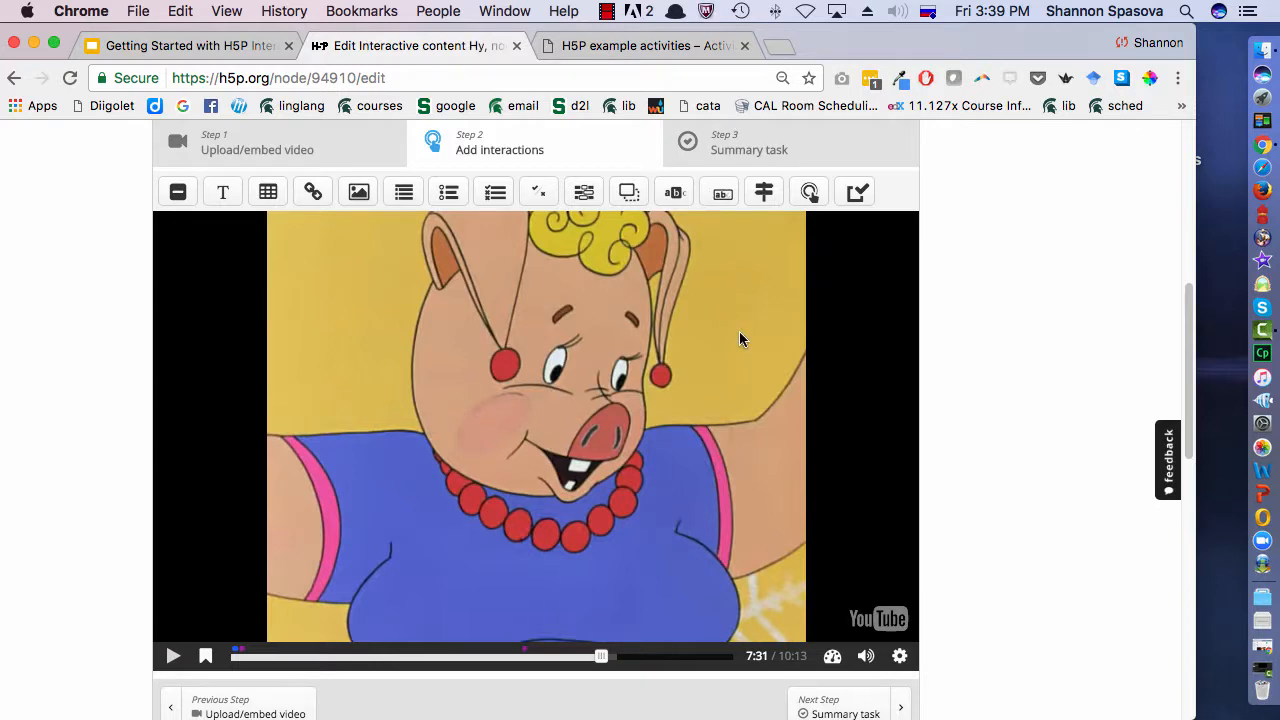
- Add a Crossroads at 7:31 asking "Which character do you want to see?" with choices Волк going to 1:10 and Заяц going to 2:25
click(764, 192)
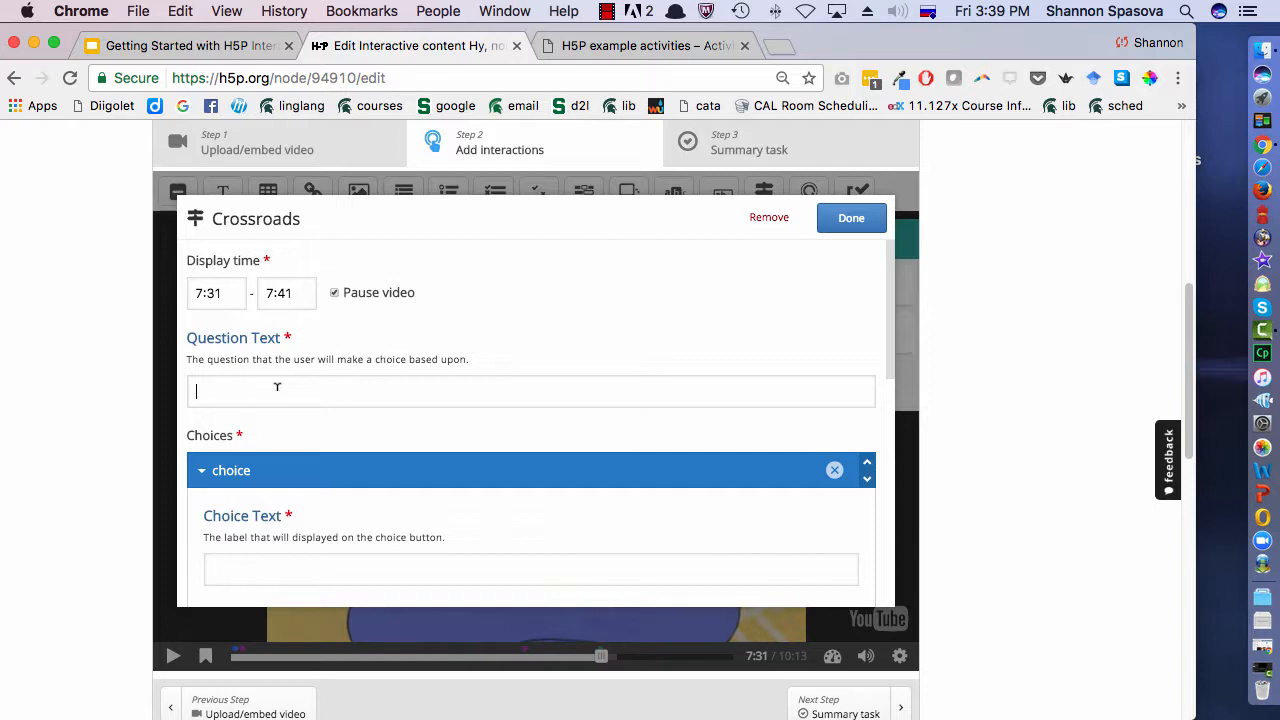
scroll(277, 390, down, 2)
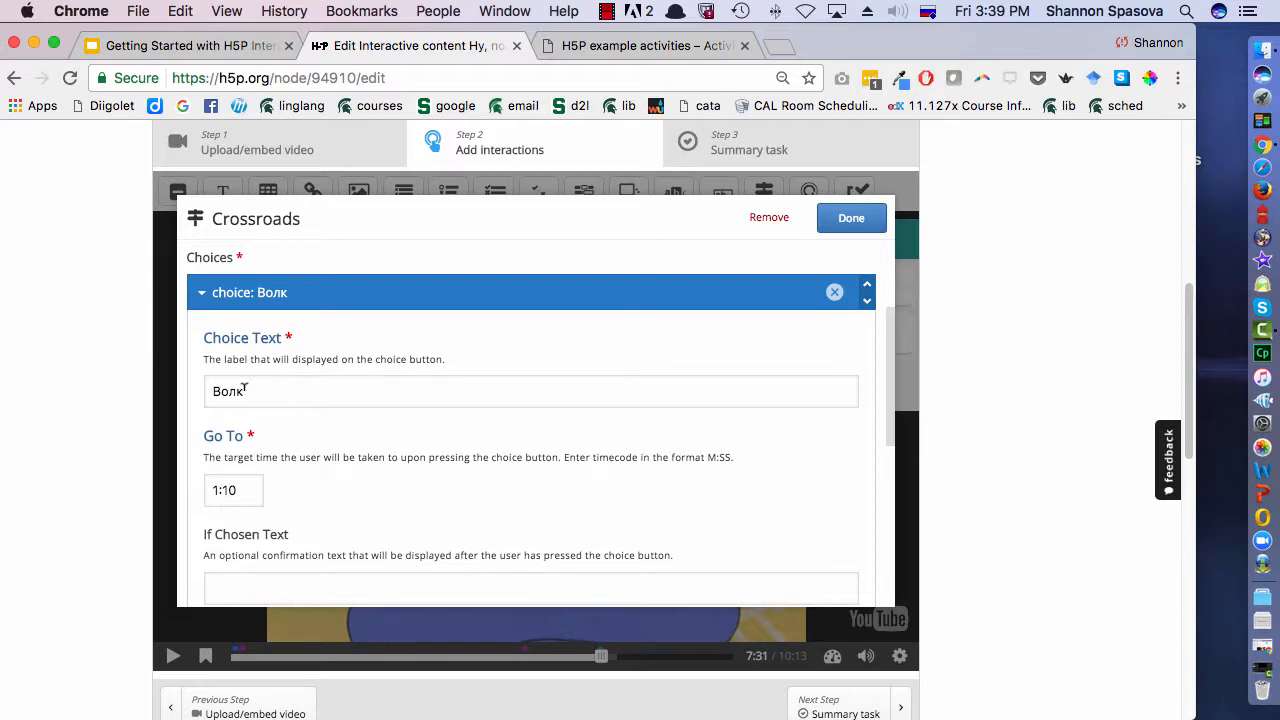
scroll(243, 390, down, 3)
scroll(235, 393, down, 3)
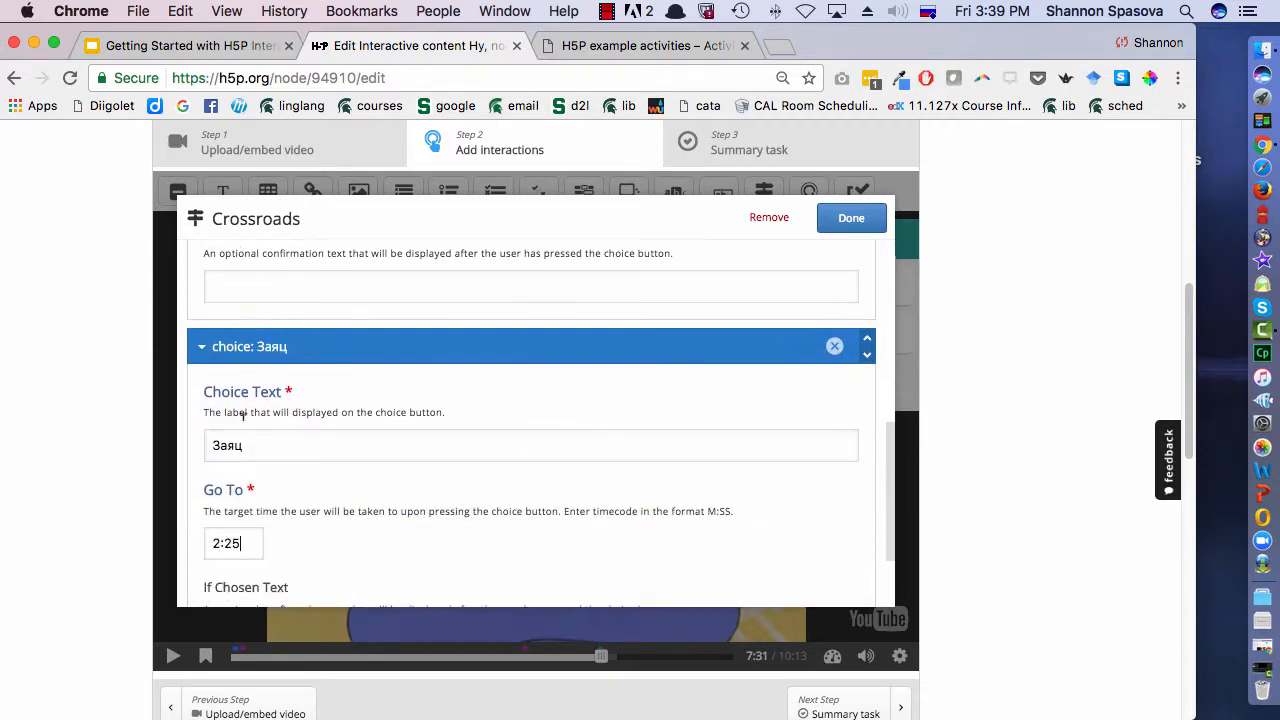
scroll(228, 425, up, 4)
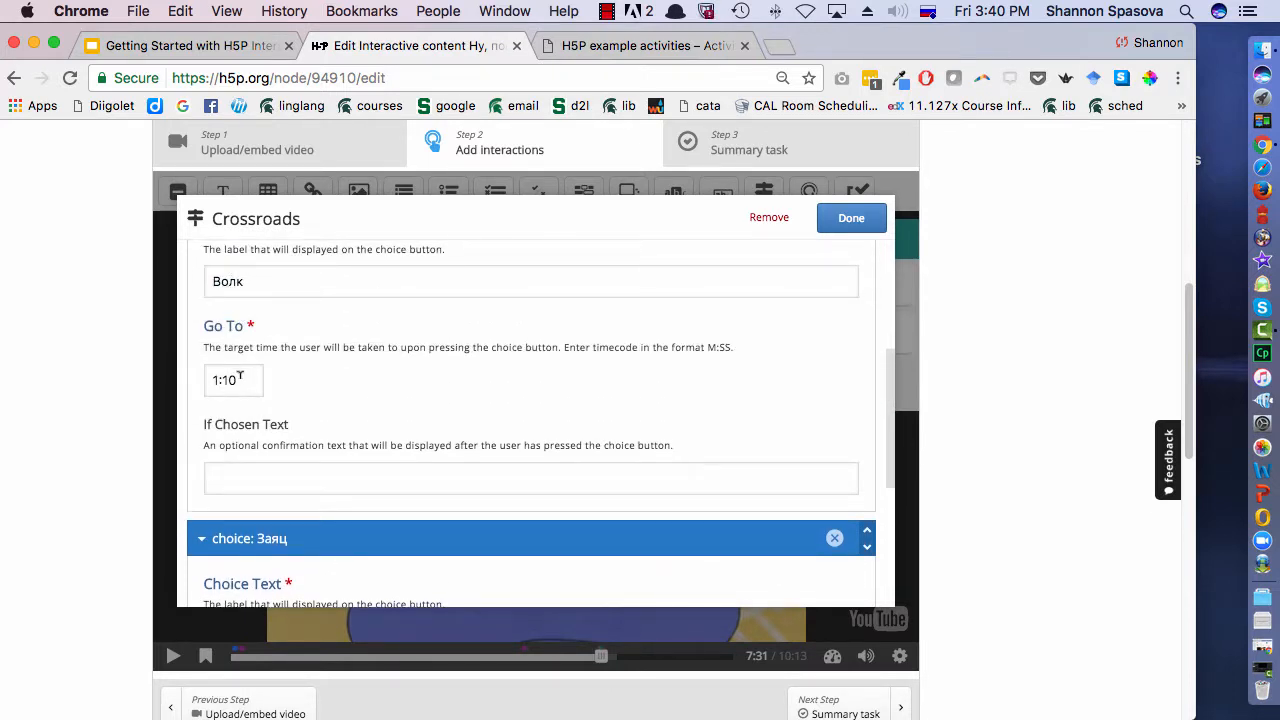
scroll(240, 378, down, 5)
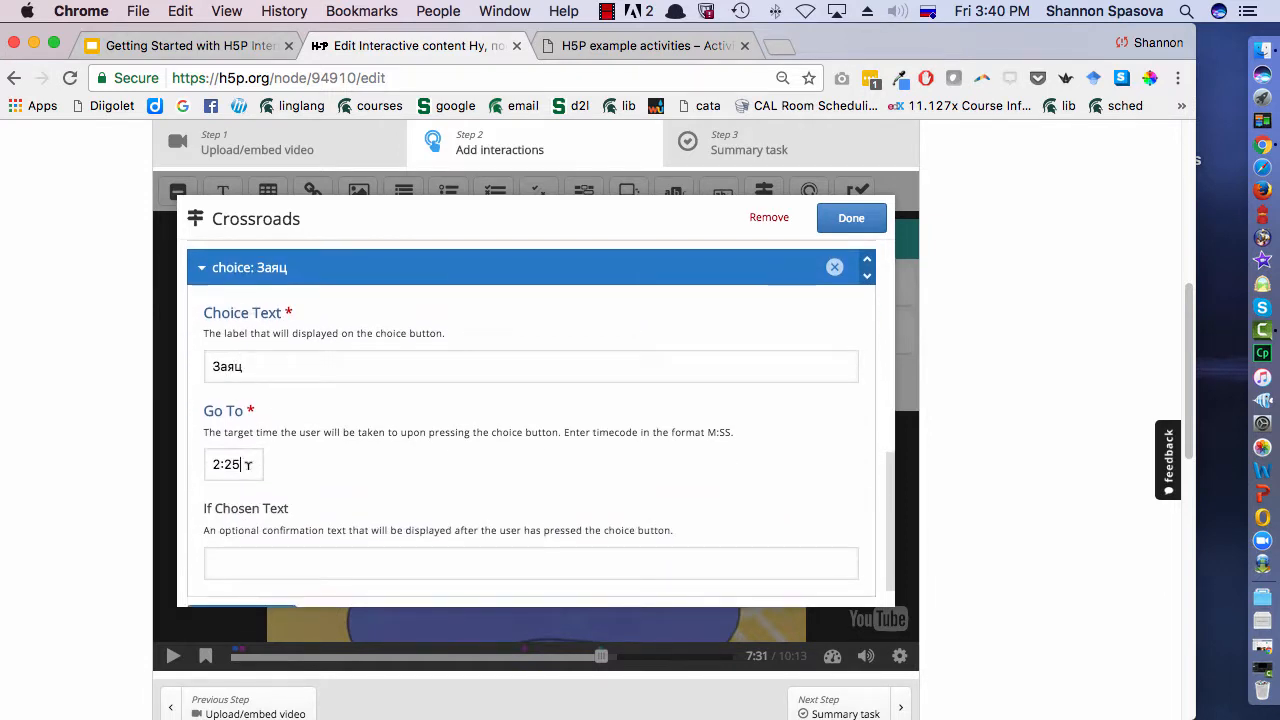
scroll(248, 464, down, 3)
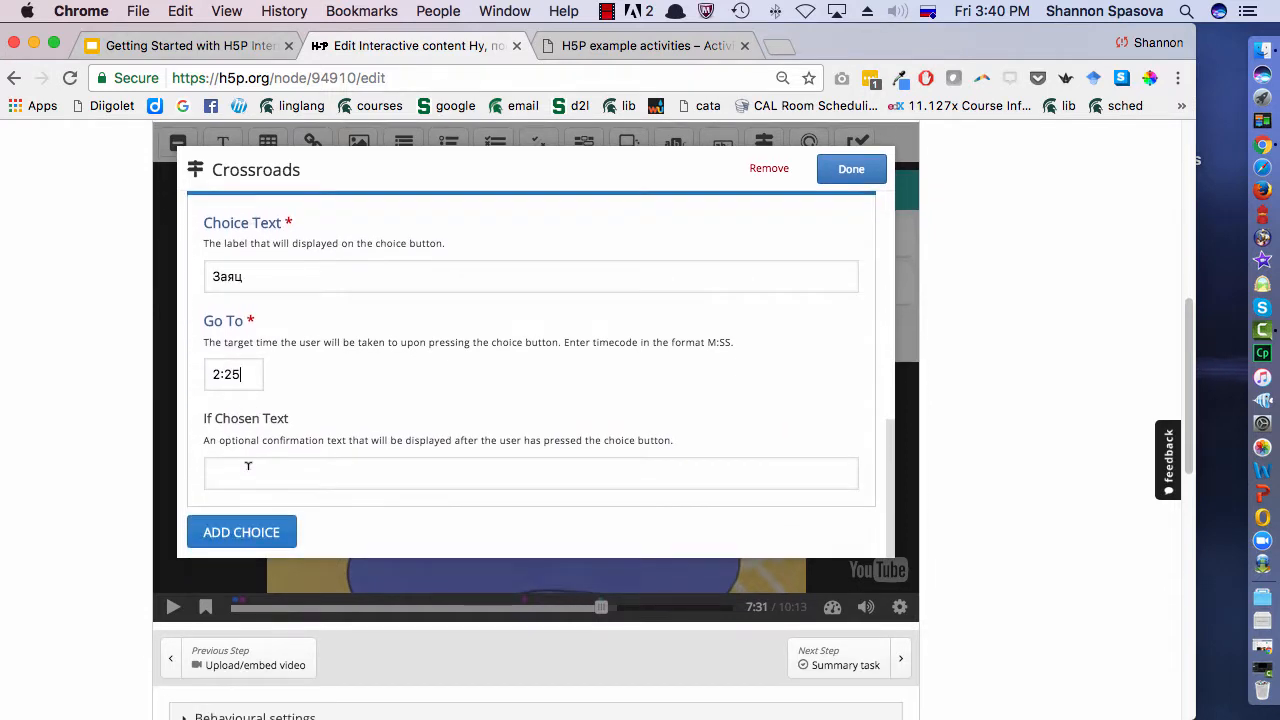
scroll(258, 440, up, 5)
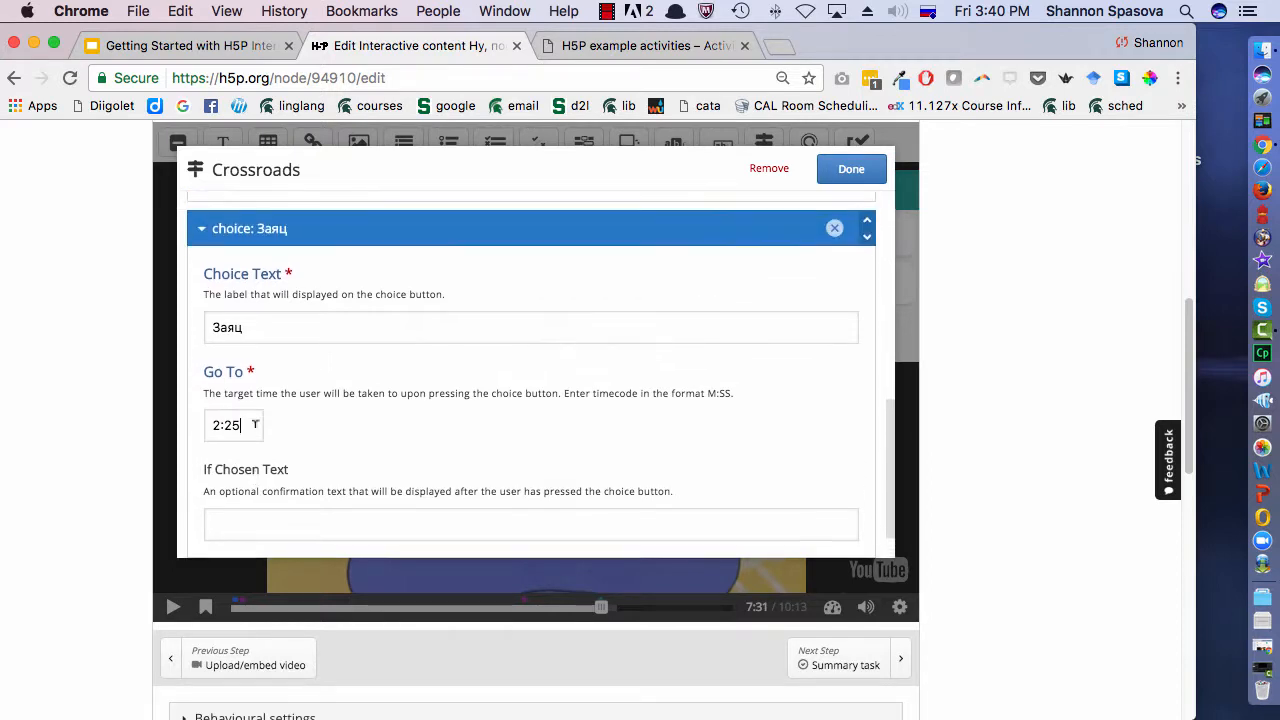
scroll(331, 439, up, 10)
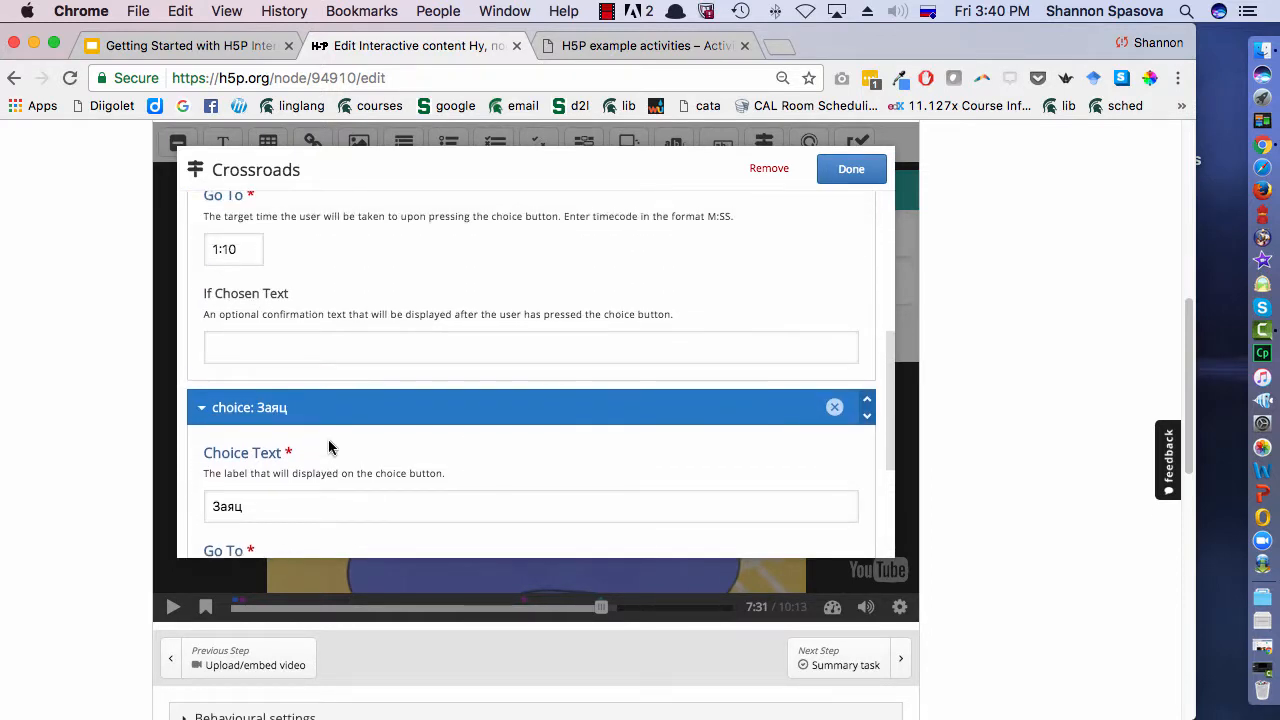
scroll(300, 438, up, 1)
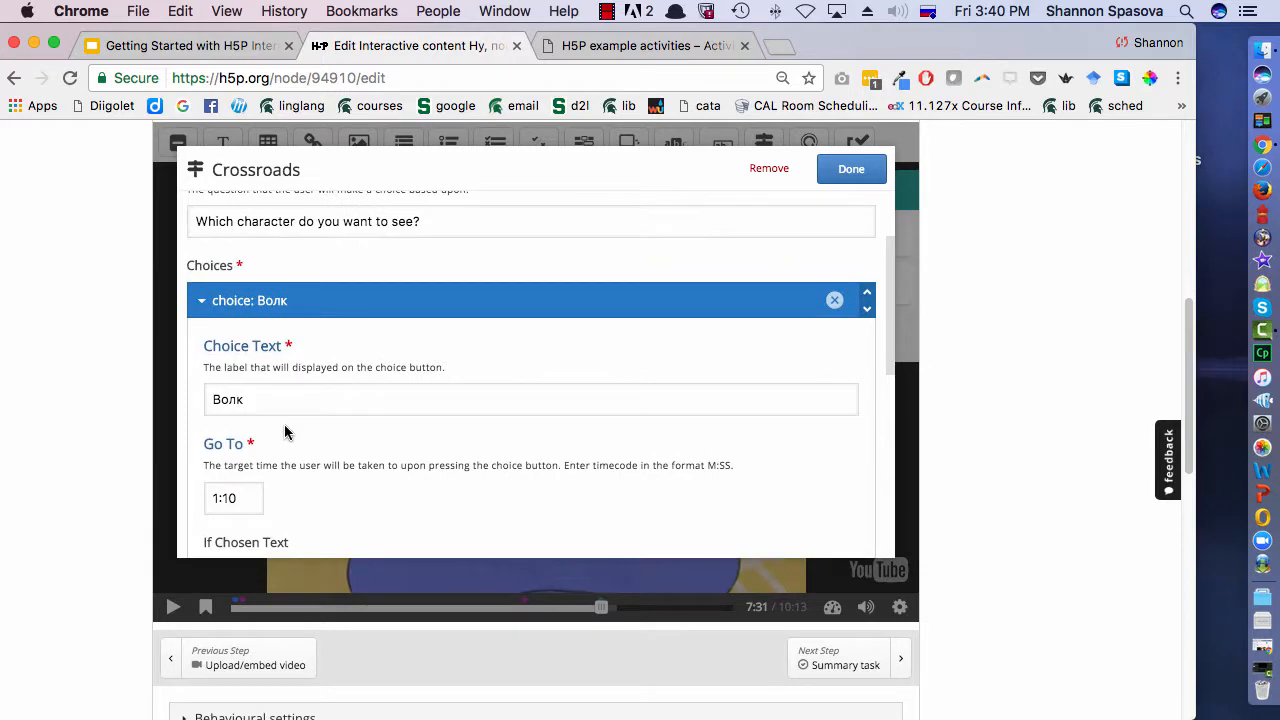
click(851, 168)
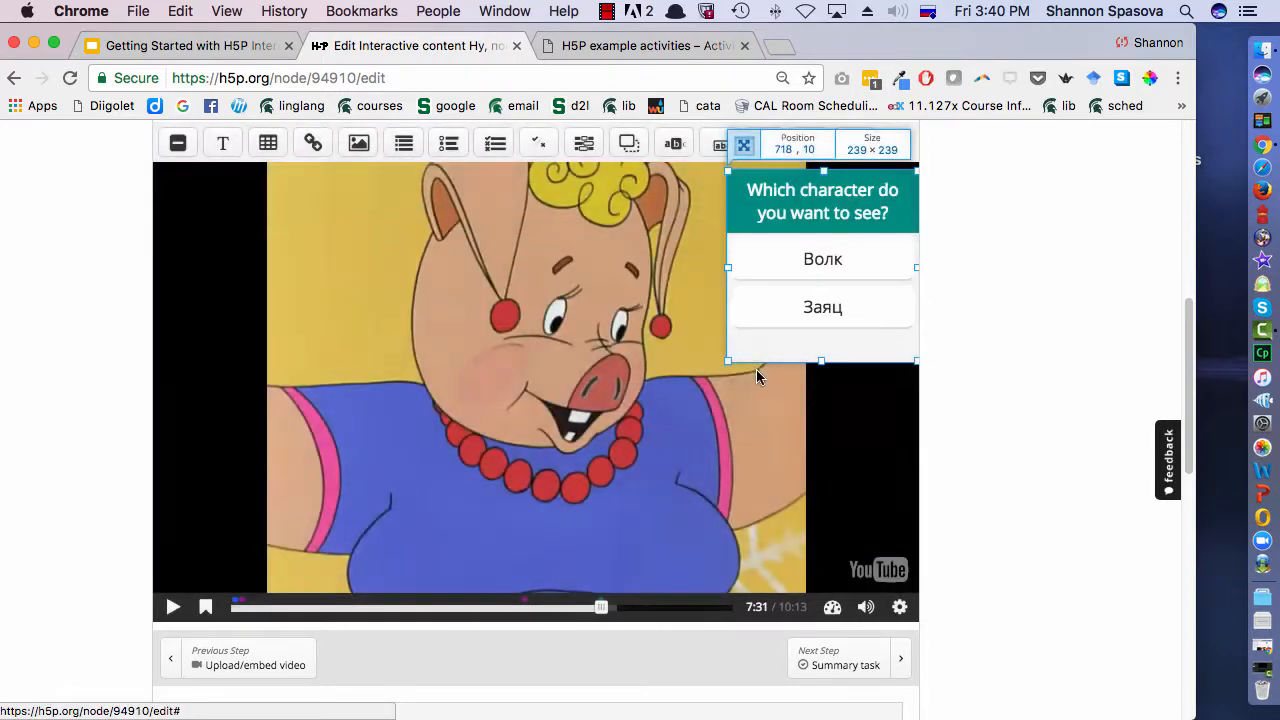
- Widen the Crossroads box, place it at the bottom centre of the video frame, and save the interactive video
drag(817, 321, 240, 310)
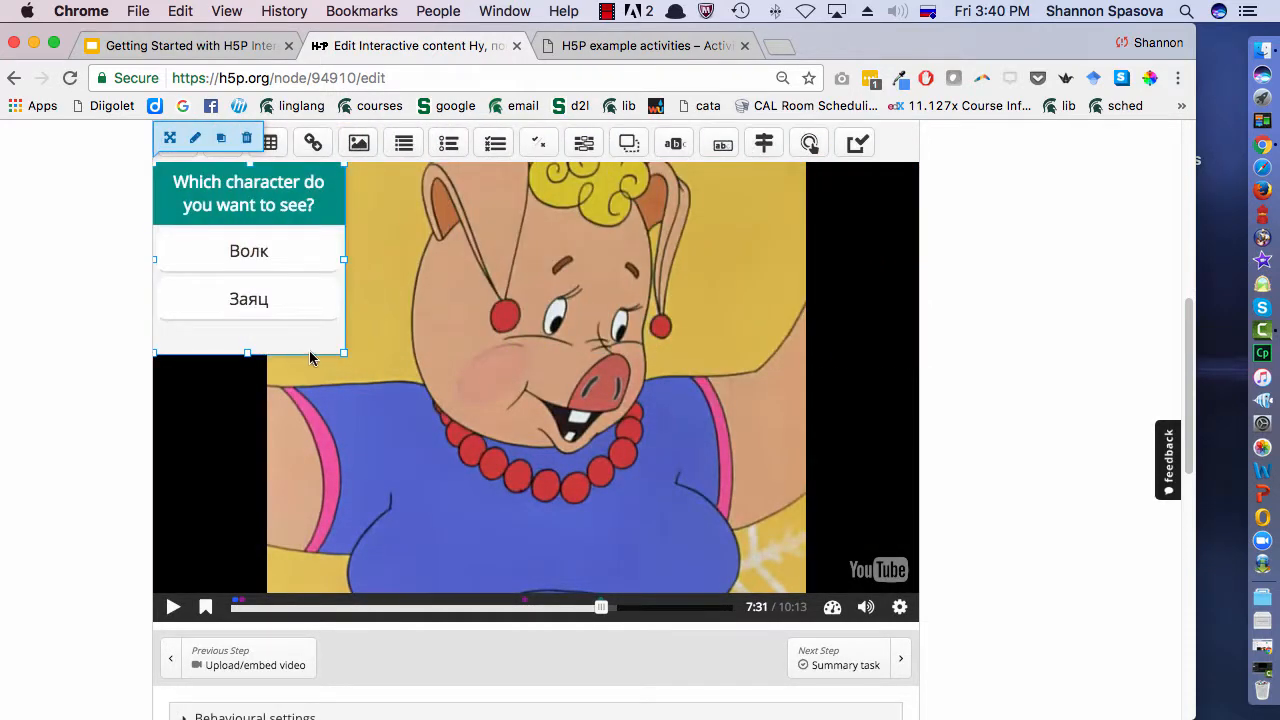
drag(343, 354, 490, 326)
drag(415, 277, 575, 548)
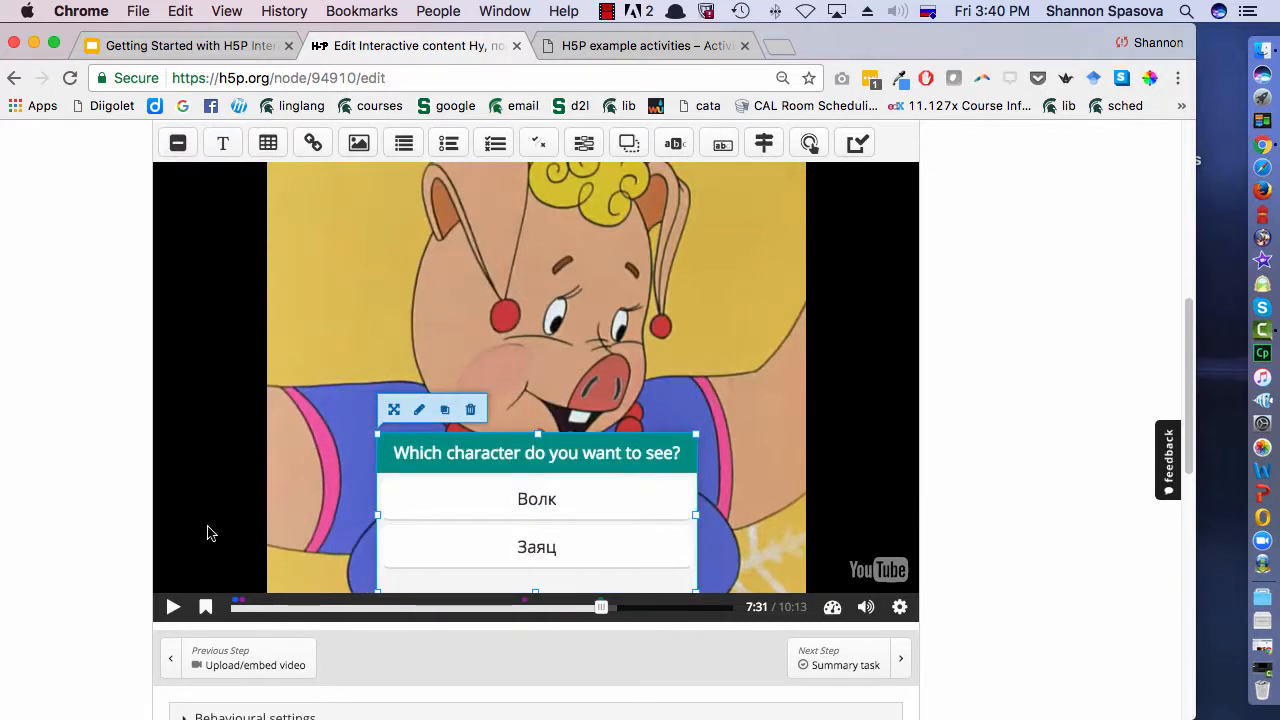
scroll(200, 540, down, 8)
click(184, 660)
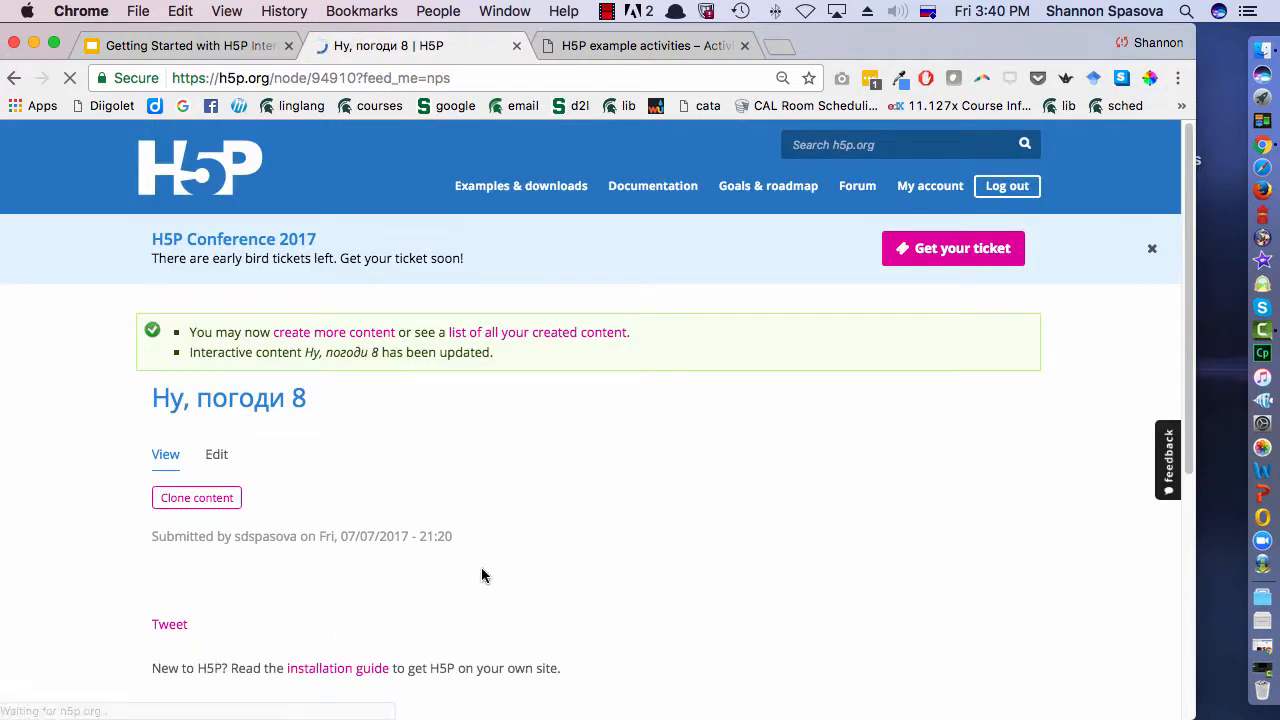
- Test the saved video's Crossroads at 7:31 by choosing Волк, and pause the video after the jump
scroll(481, 570, down, 3)
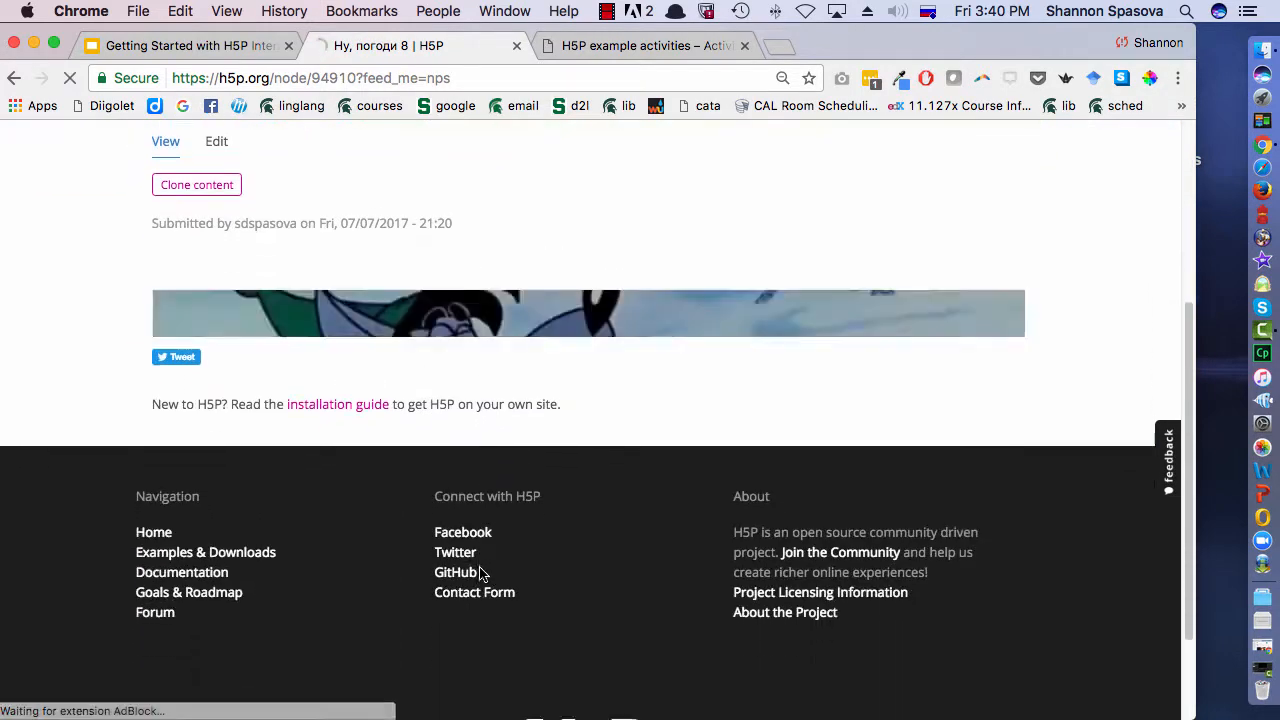
scroll(620, 540, down, 4)
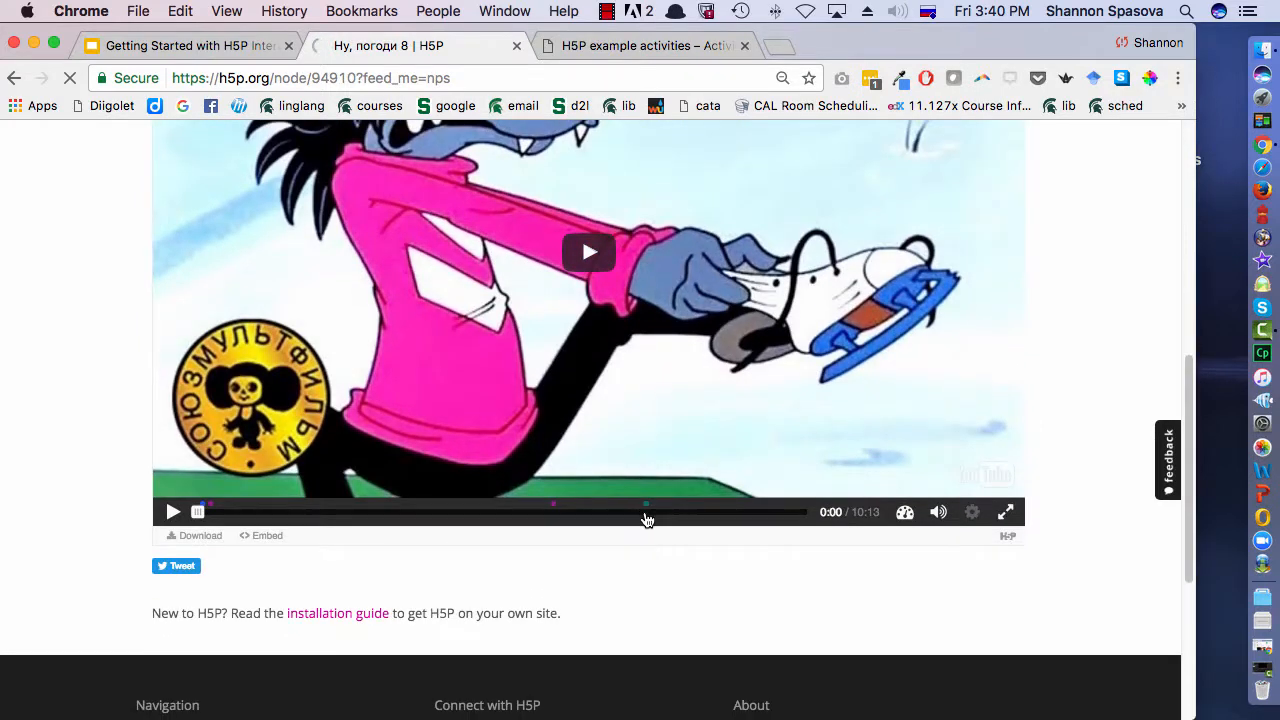
click(646, 514)
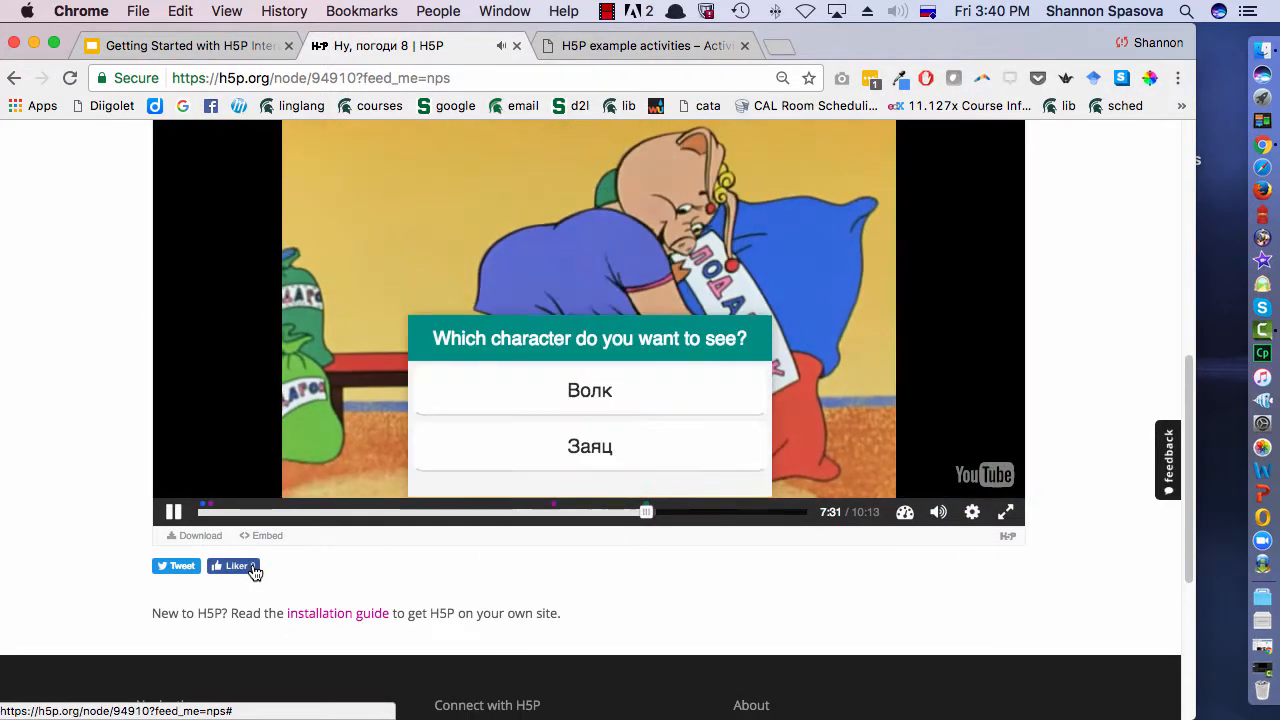
scroll(629, 440, up, 2)
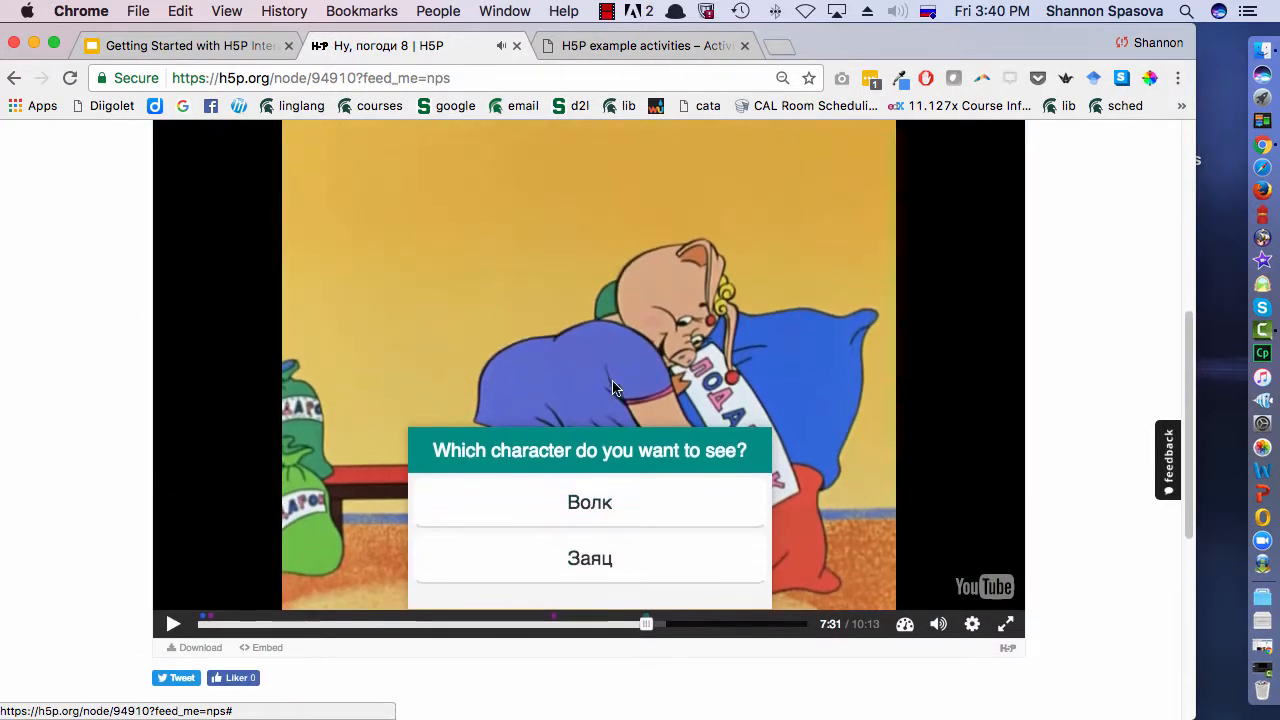
click(565, 514)
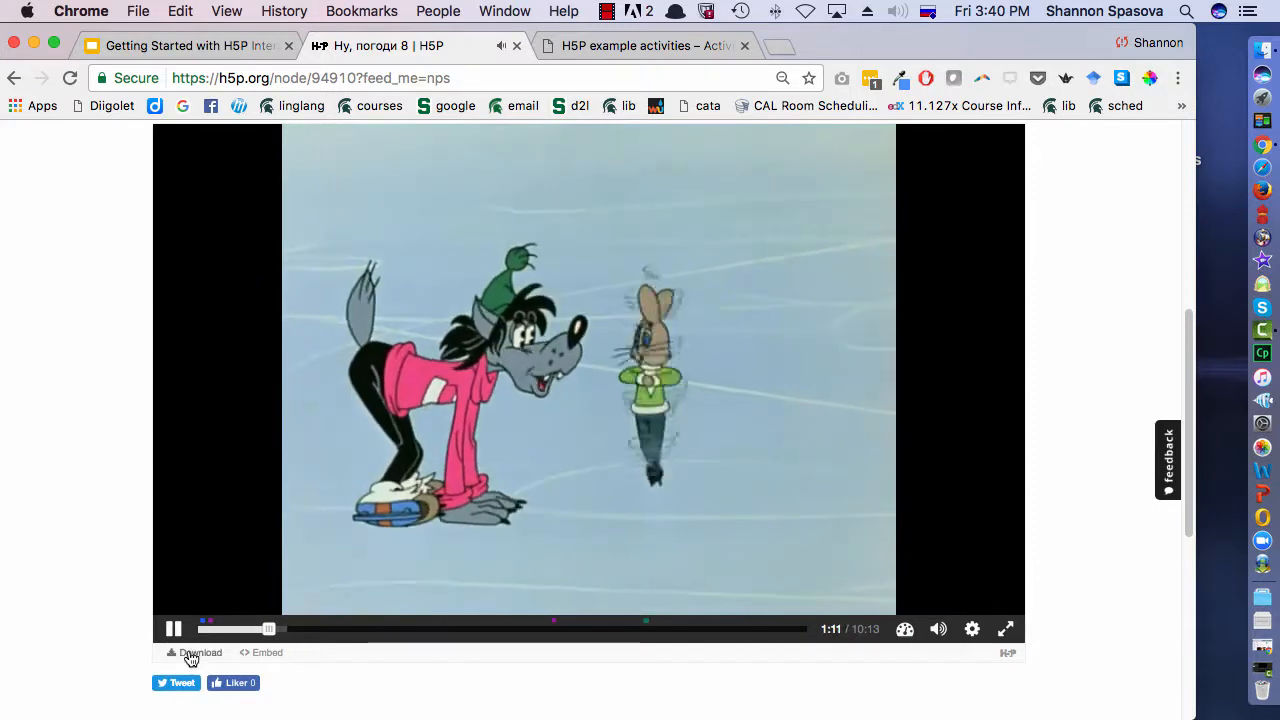
click(172, 630)
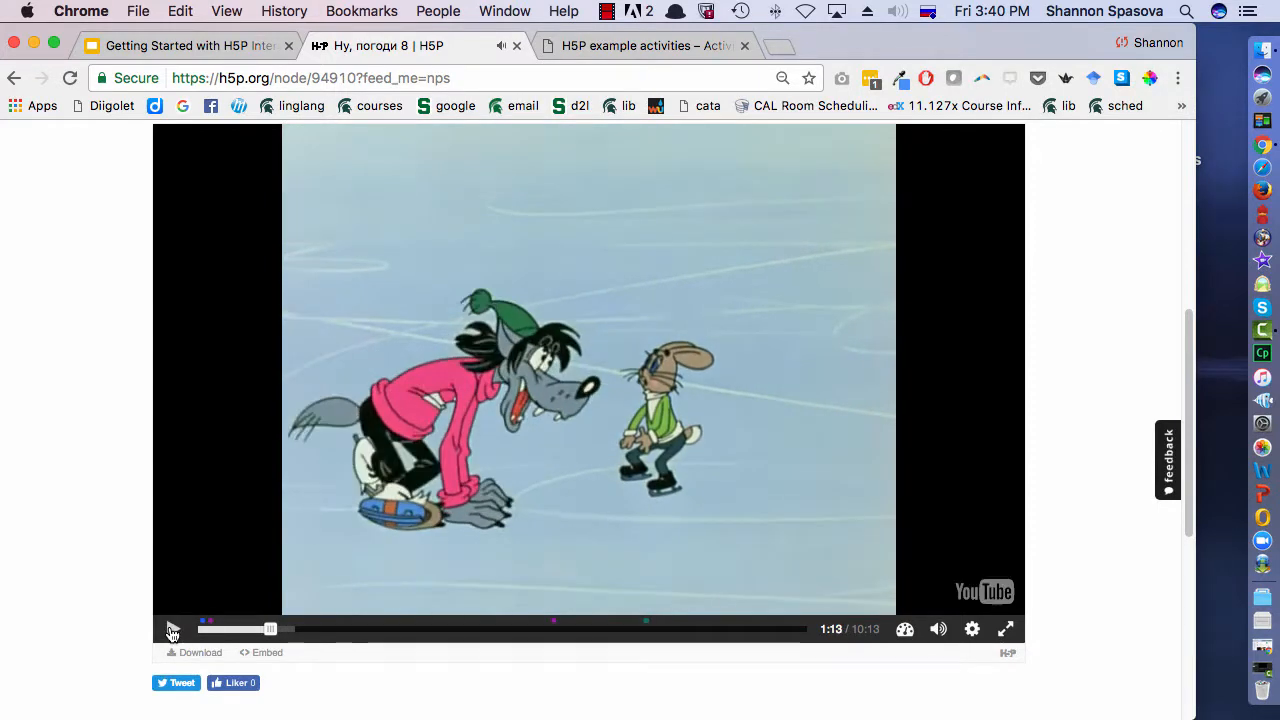
- Reopen the video's interaction editor, add a Navigation Hotspot at 8:26 going to timecode 0:30, and place it over the hare
scroll(172, 630, up, 1)
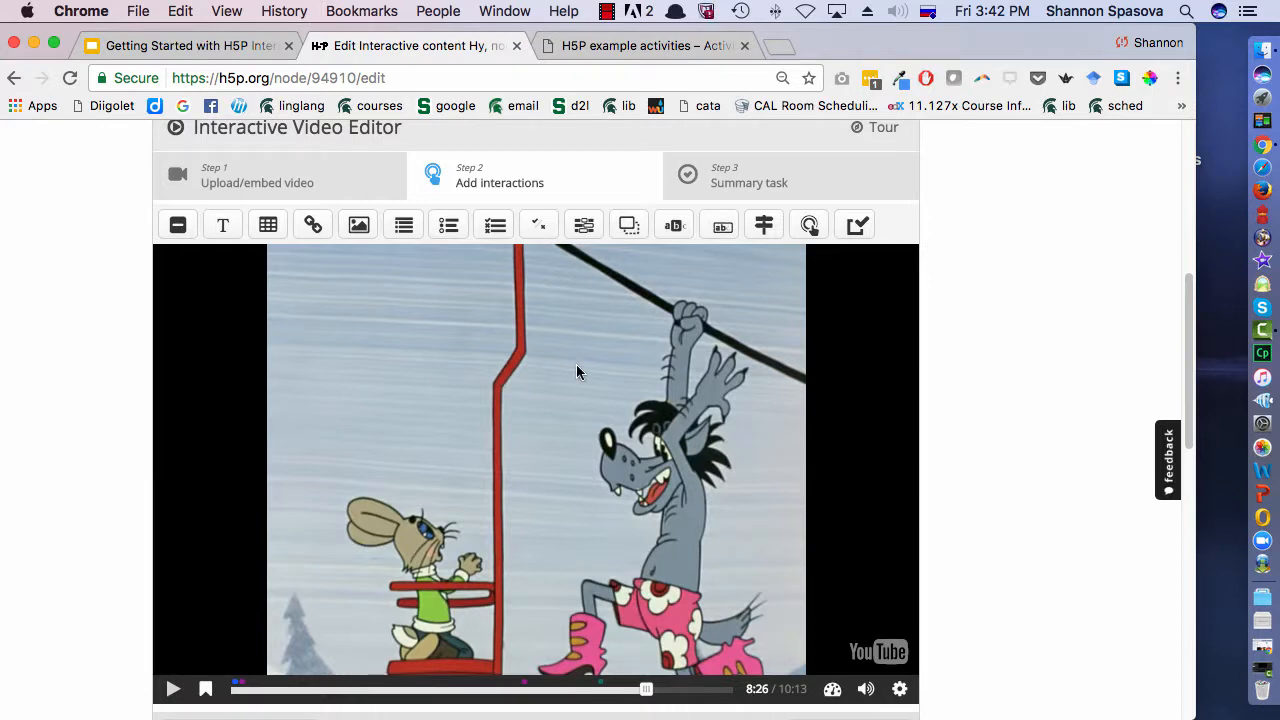
click(810, 225)
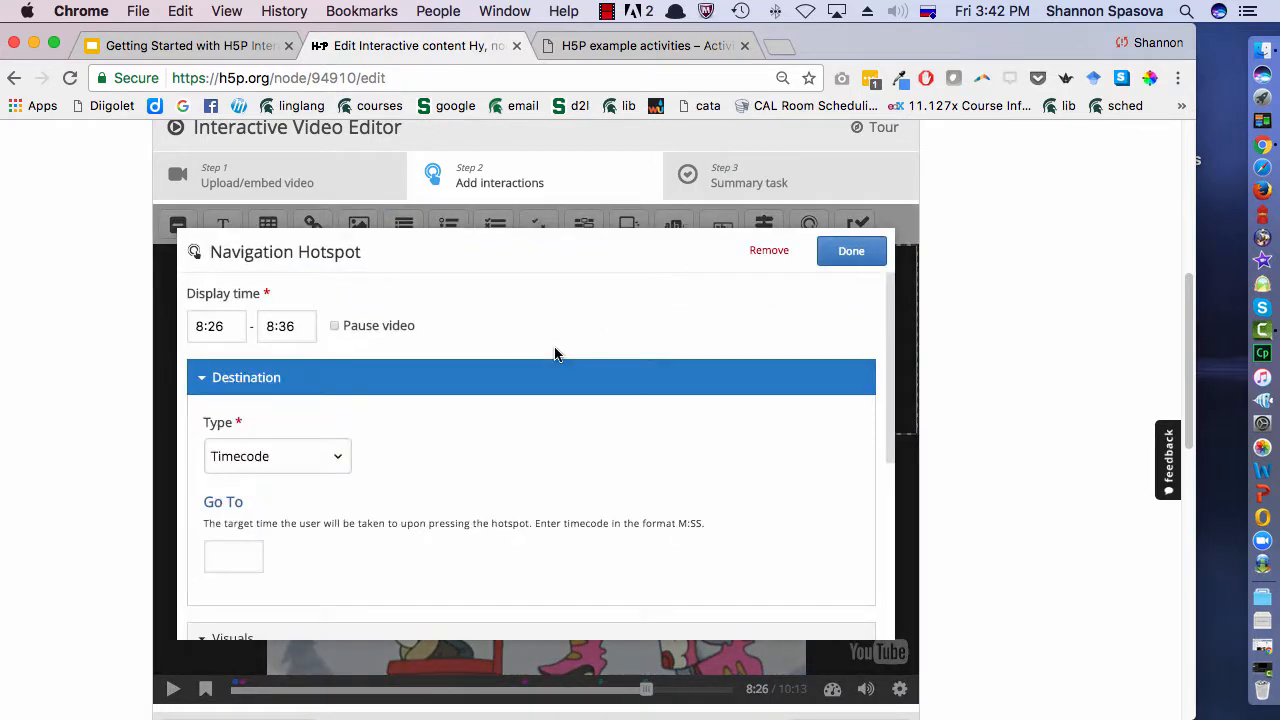
click(237, 548)
text(0:30)
scroll(837, 330, down, 3)
click(851, 251)
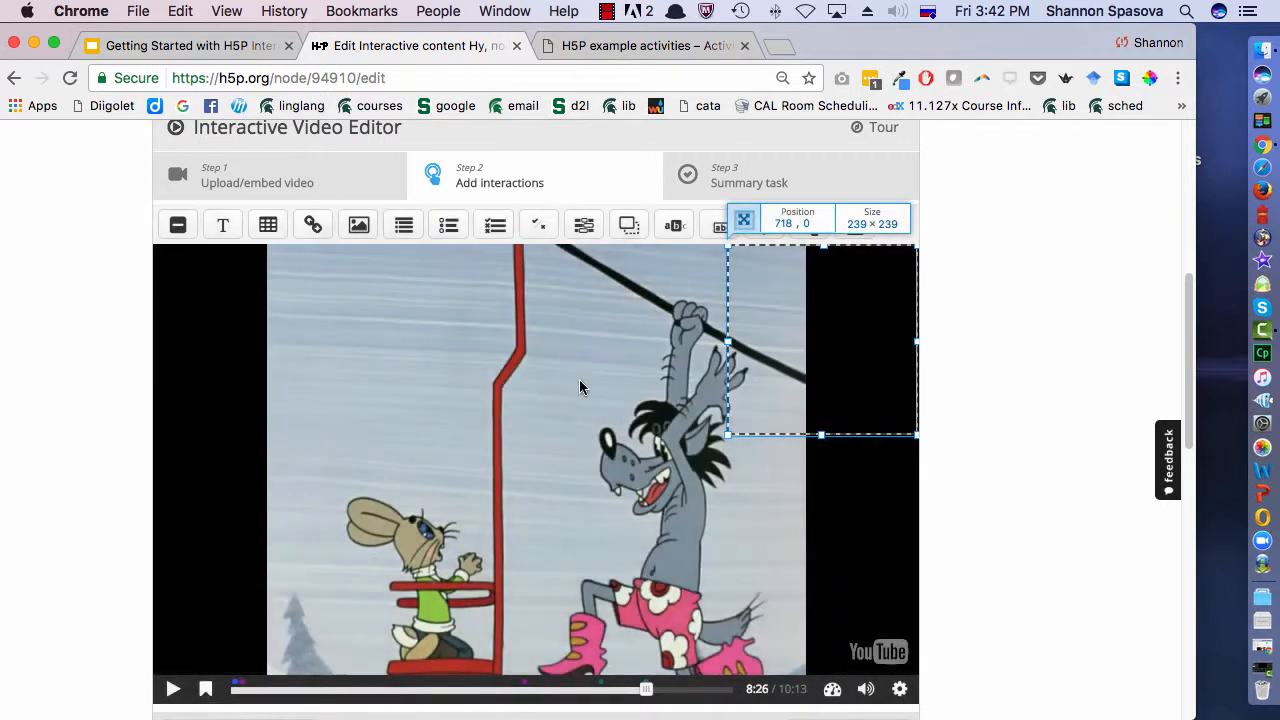
drag(797, 354, 399, 612)
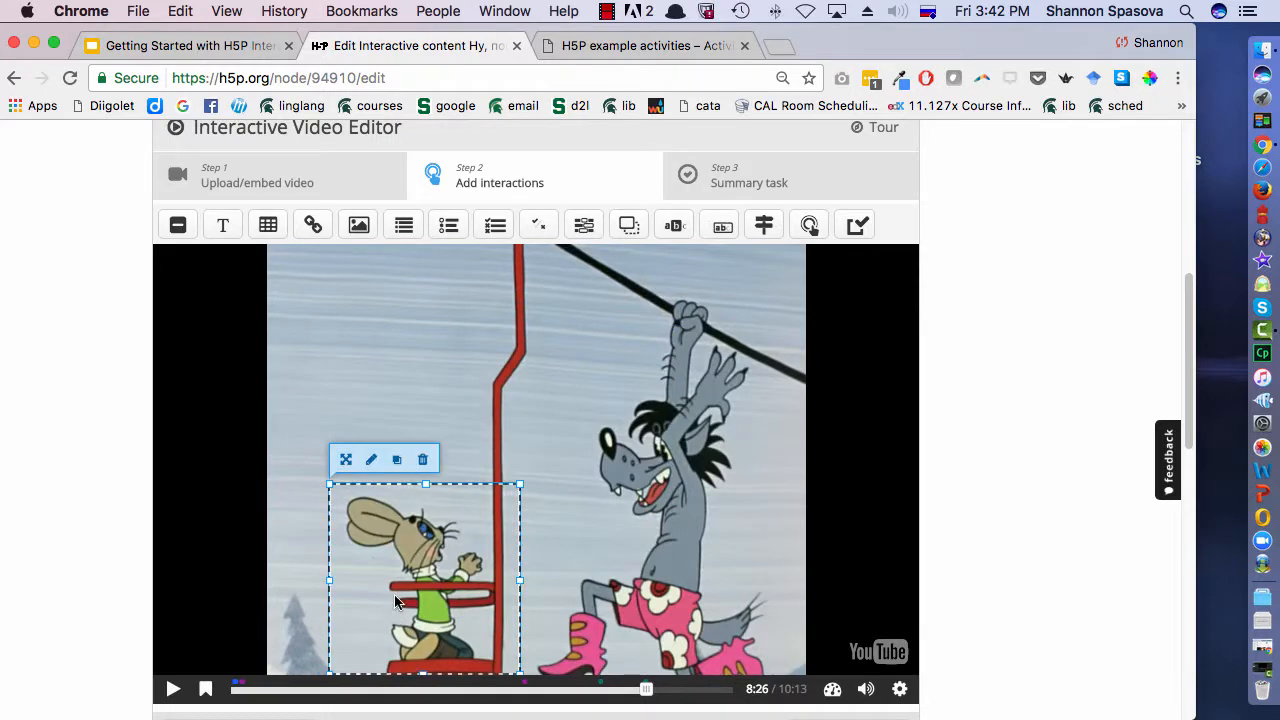
- Add a Text poster at 8:26 reading "Click on the заяц." that pauses the video, and place it at the frame's top centre
click(223, 228)
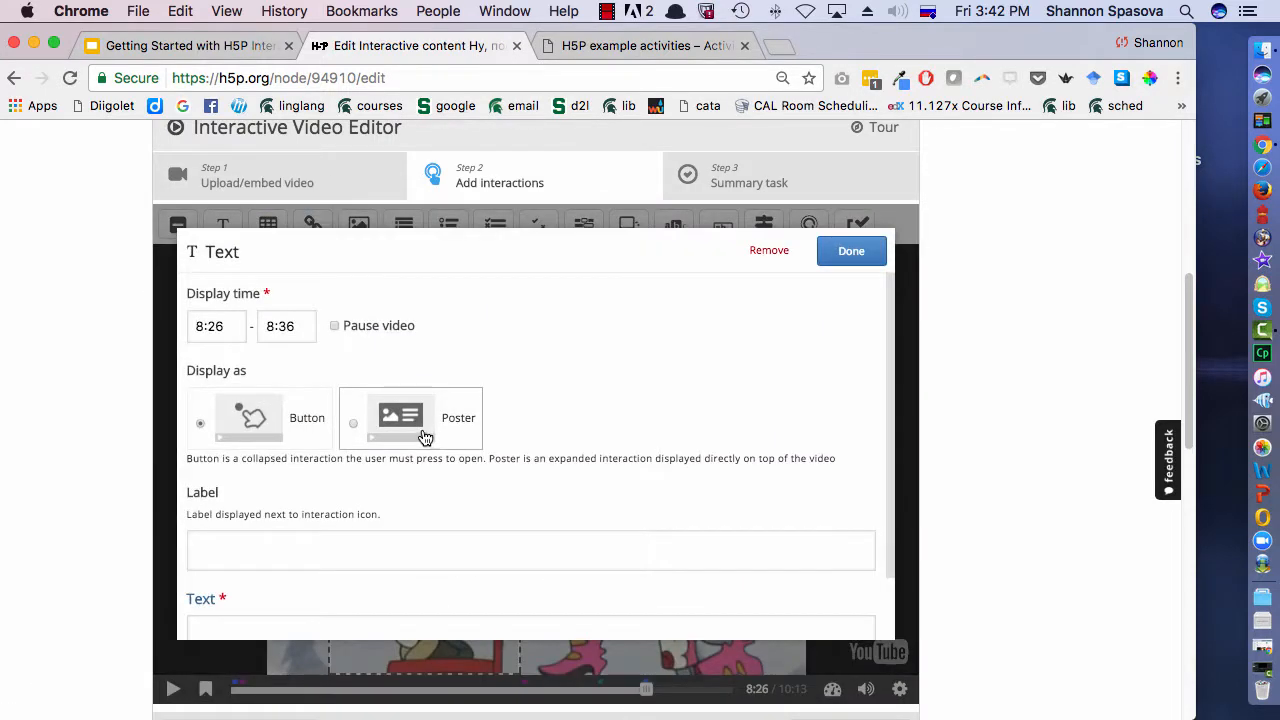
click(438, 435)
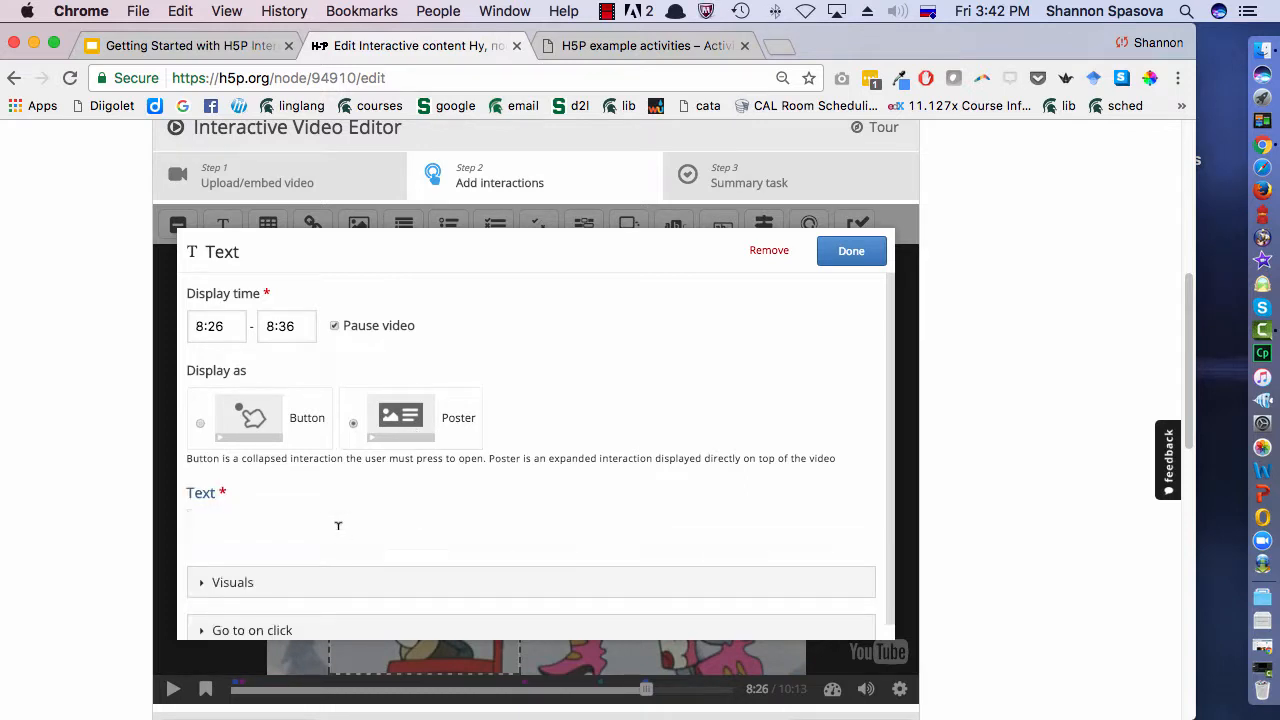
click(851, 251)
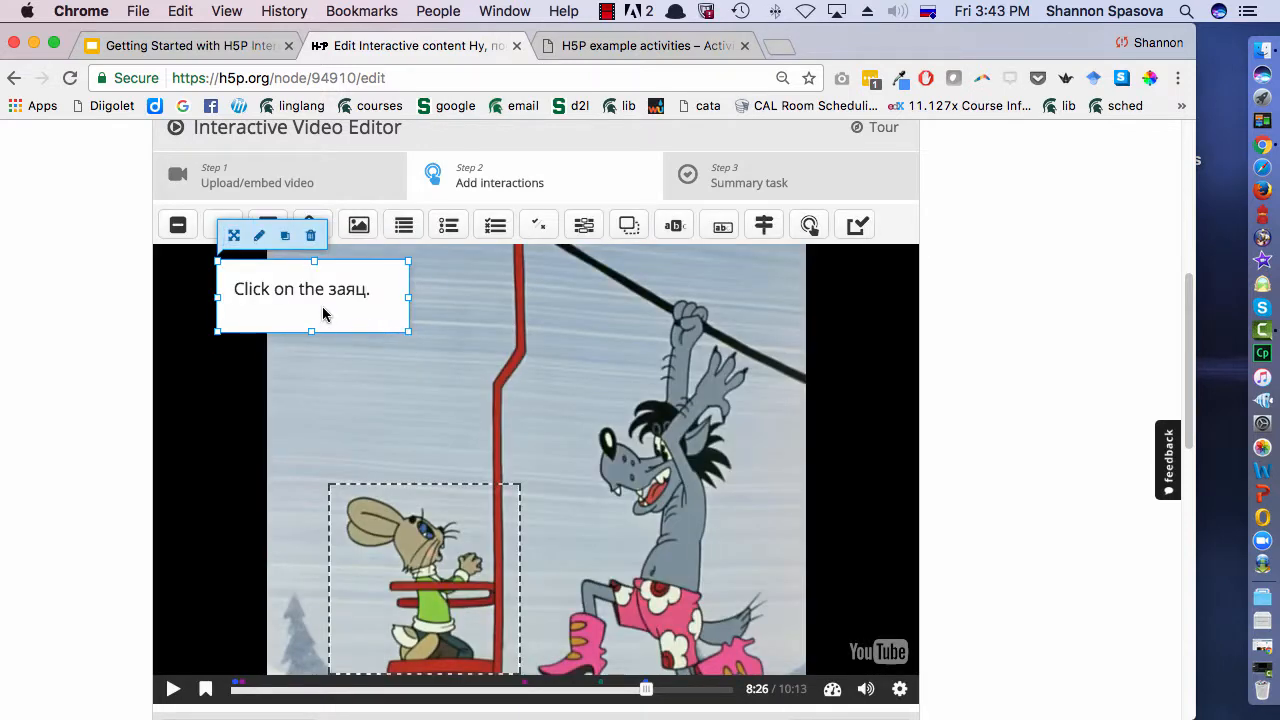
drag(323, 314, 551, 287)
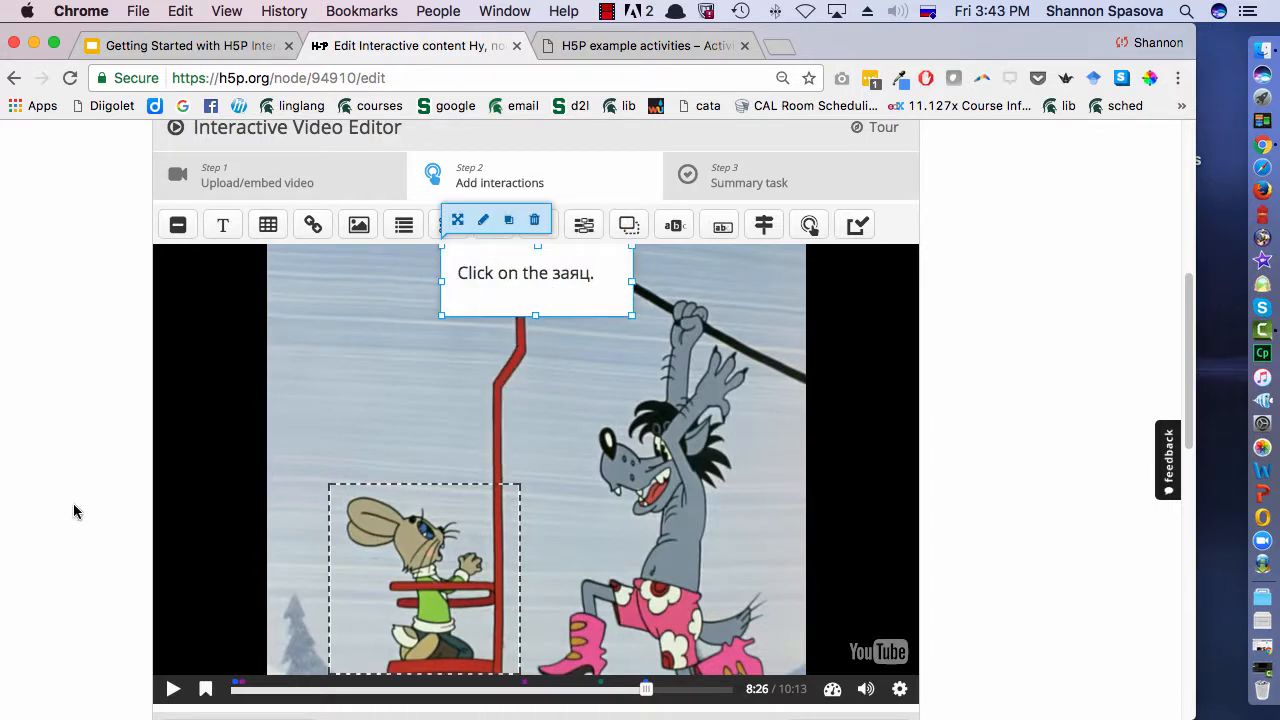
- Save the interactive video and play it from 8:25 to the "Click on the заяц." poster
scroll(72, 505, down, 3)
scroll(72, 505, down, 6)
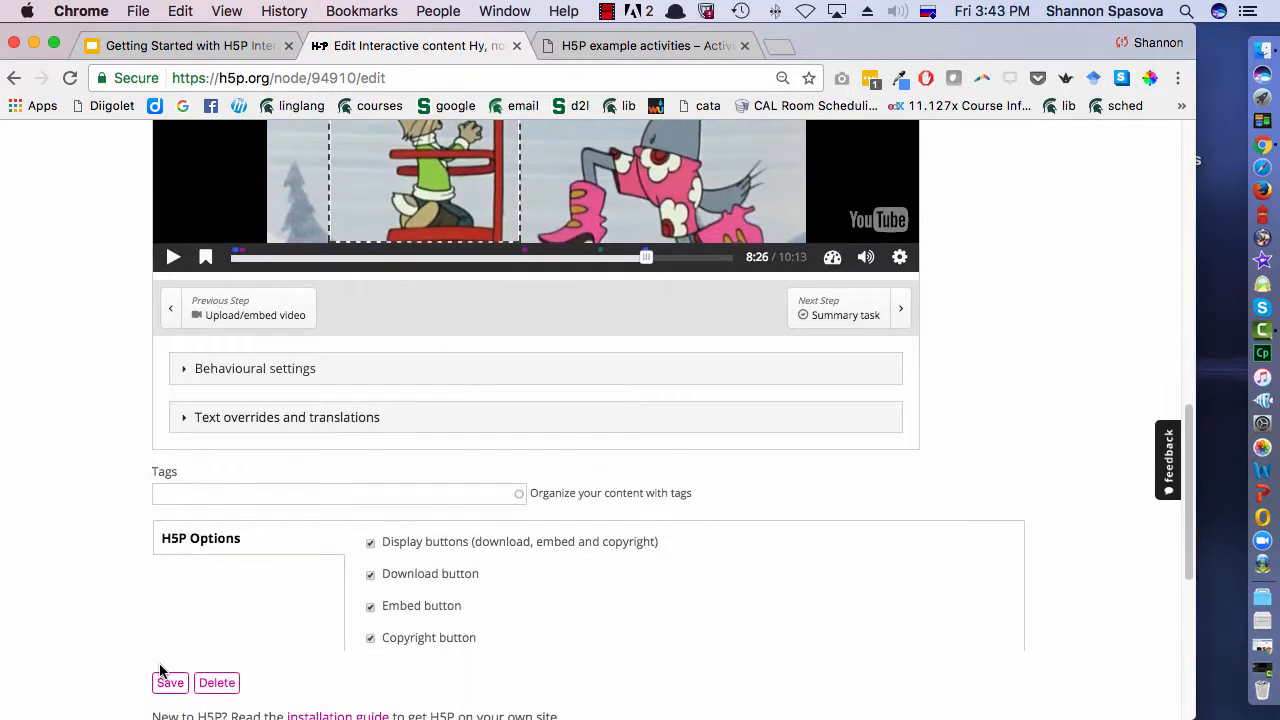
click(160, 682)
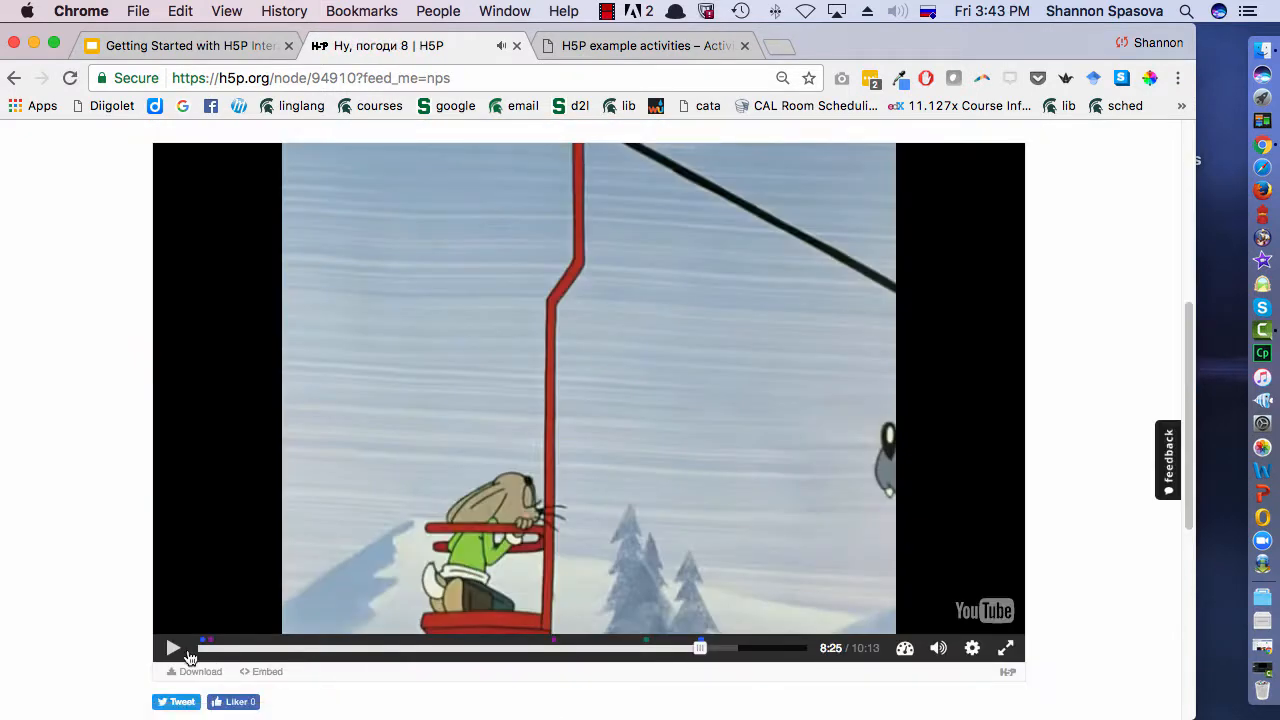
click(172, 650)
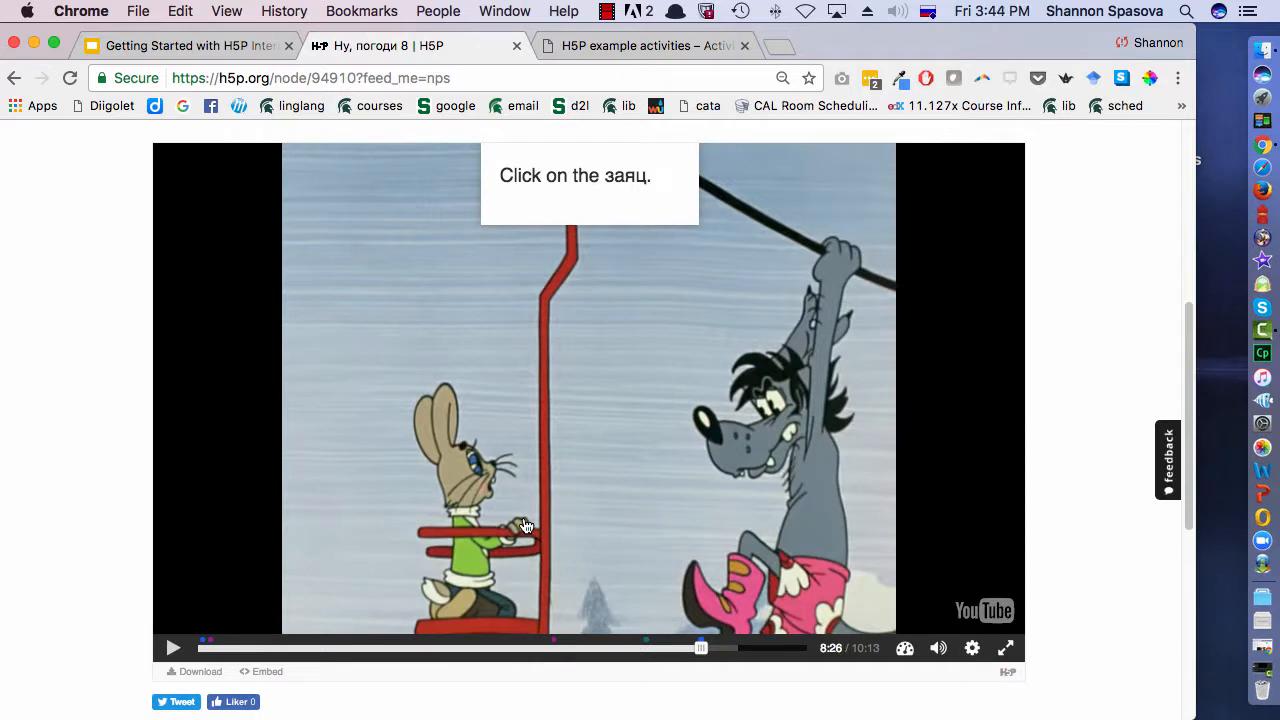
- Test the Navigation Hotspot at 8:26 by choosing the hare, and pause the video after the jump
click(453, 459)
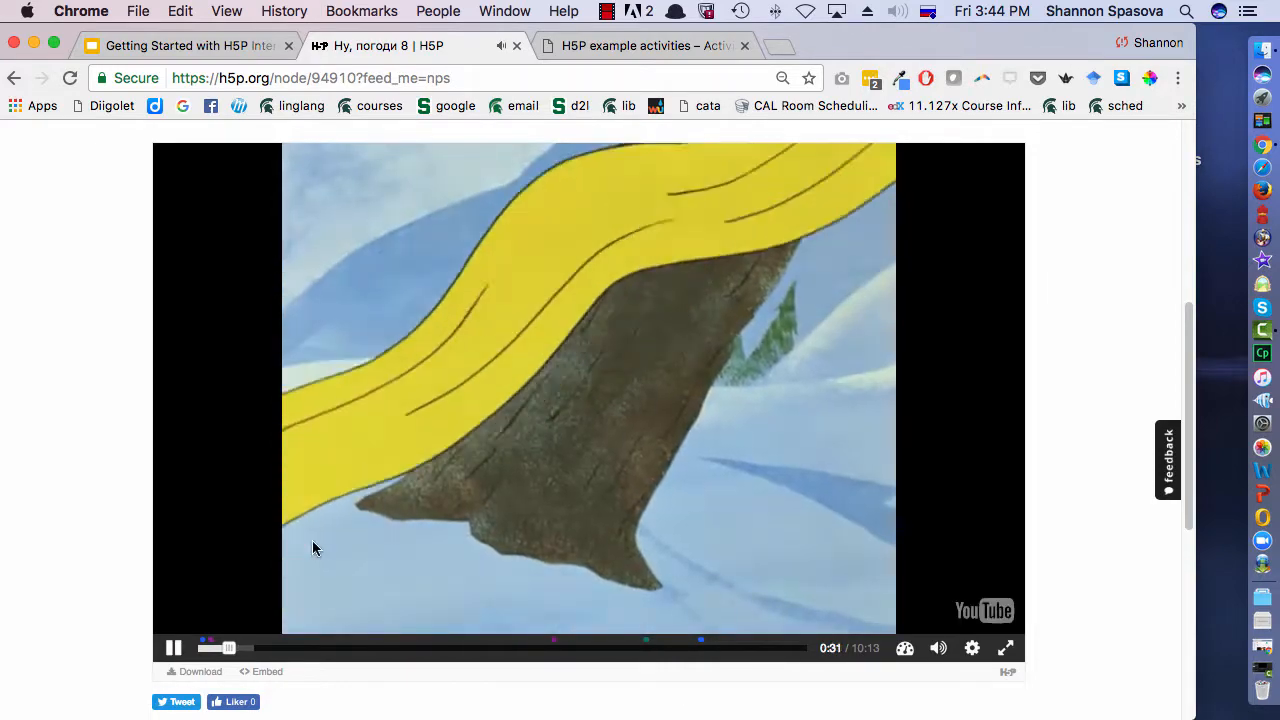
click(172, 648)
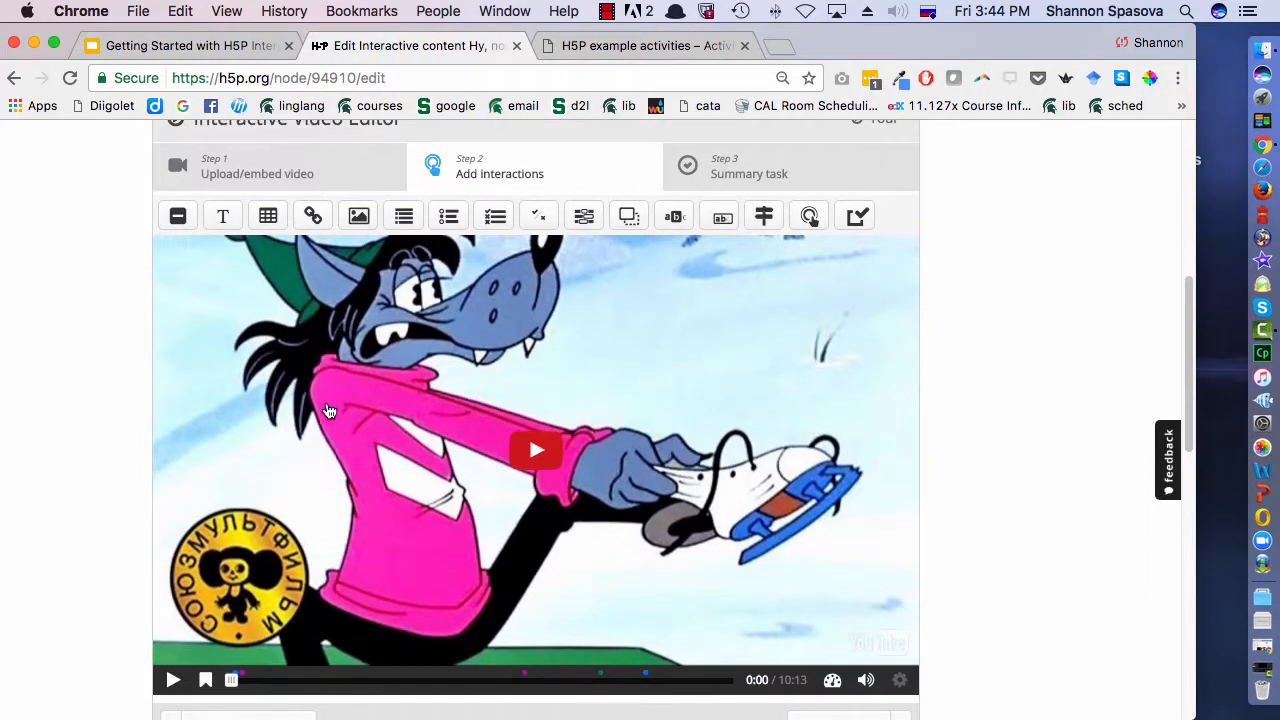
- Save the interactive video from its editor, and copy its embed code at size 1091 × 674 px
scroll(330, 411, down, 1)
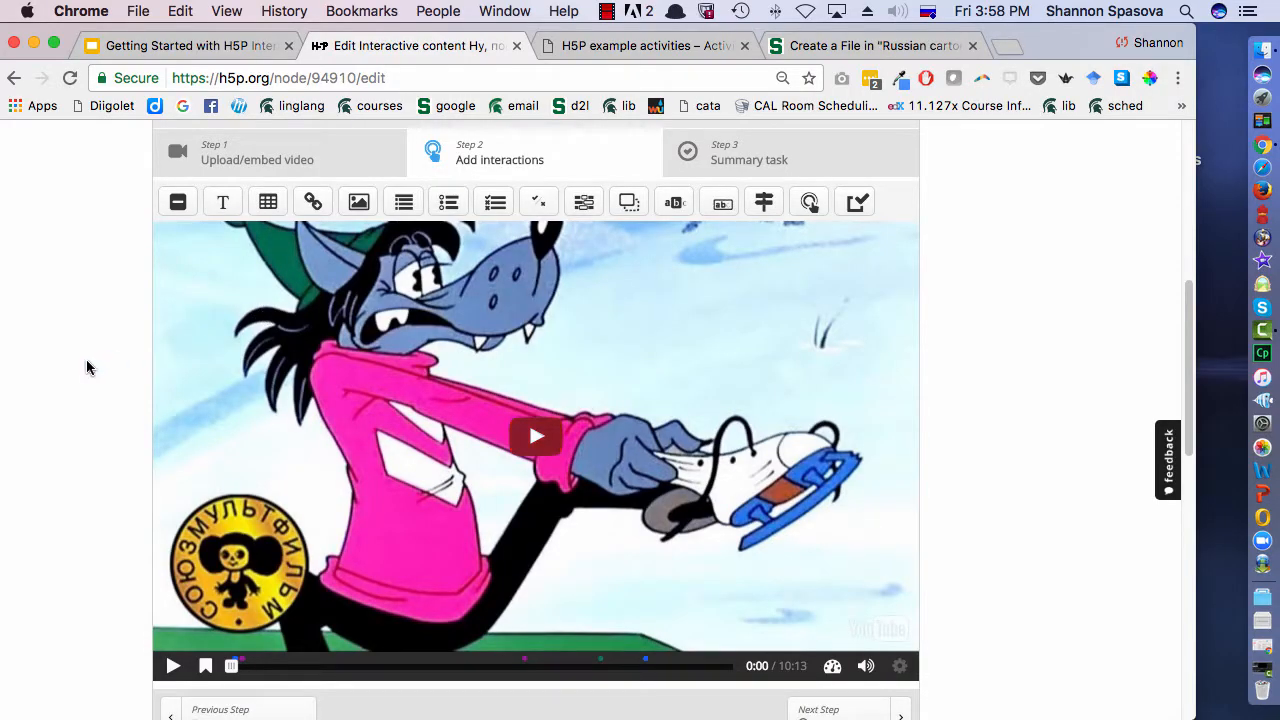
scroll(88, 360, down, 5)
scroll(100, 362, down, 5)
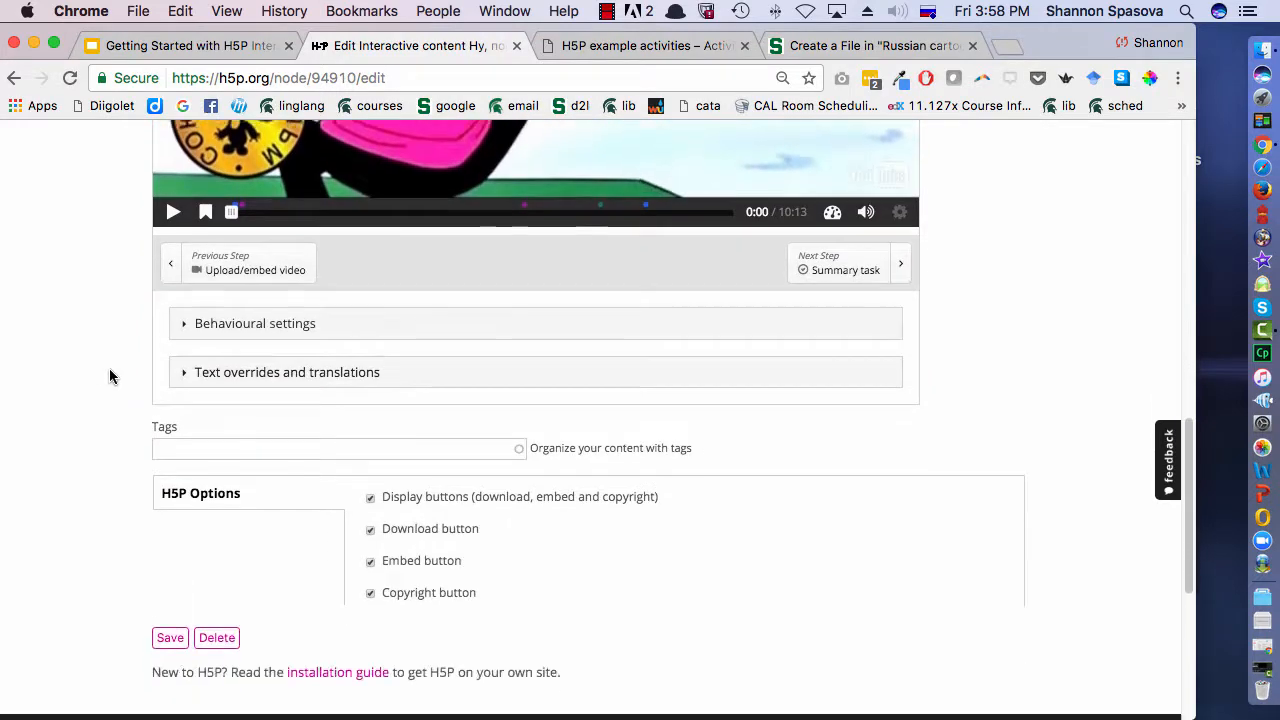
click(168, 605)
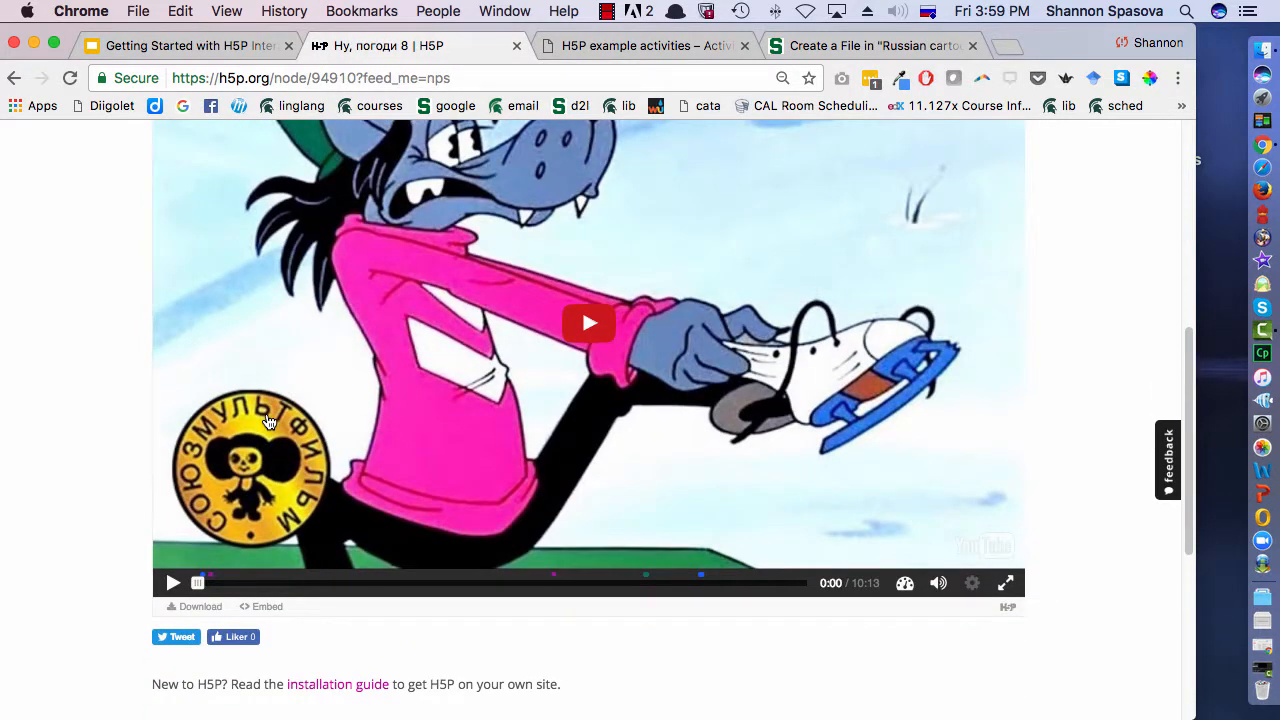
click(266, 607)
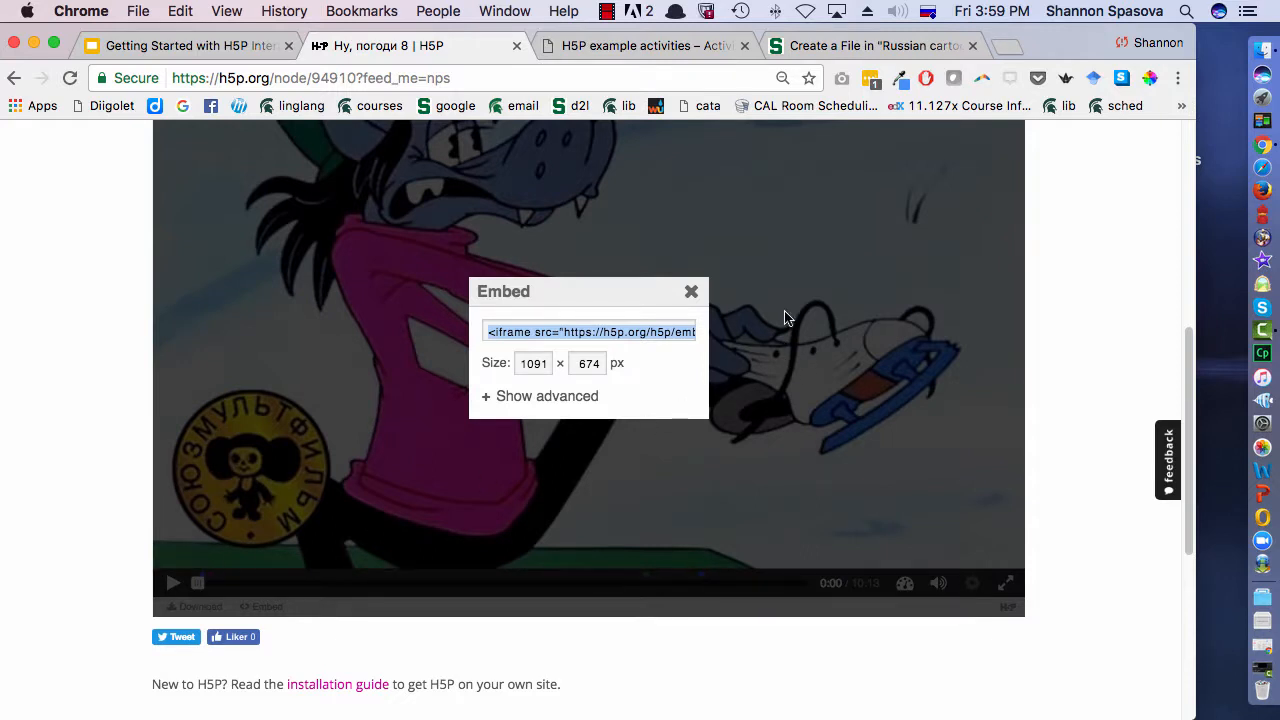
- Switch to the D2L file "Ну погоди 8" and insert the copied H5P iframe and resizer script into the body of its HTML source
click(823, 46)
click(617, 363)
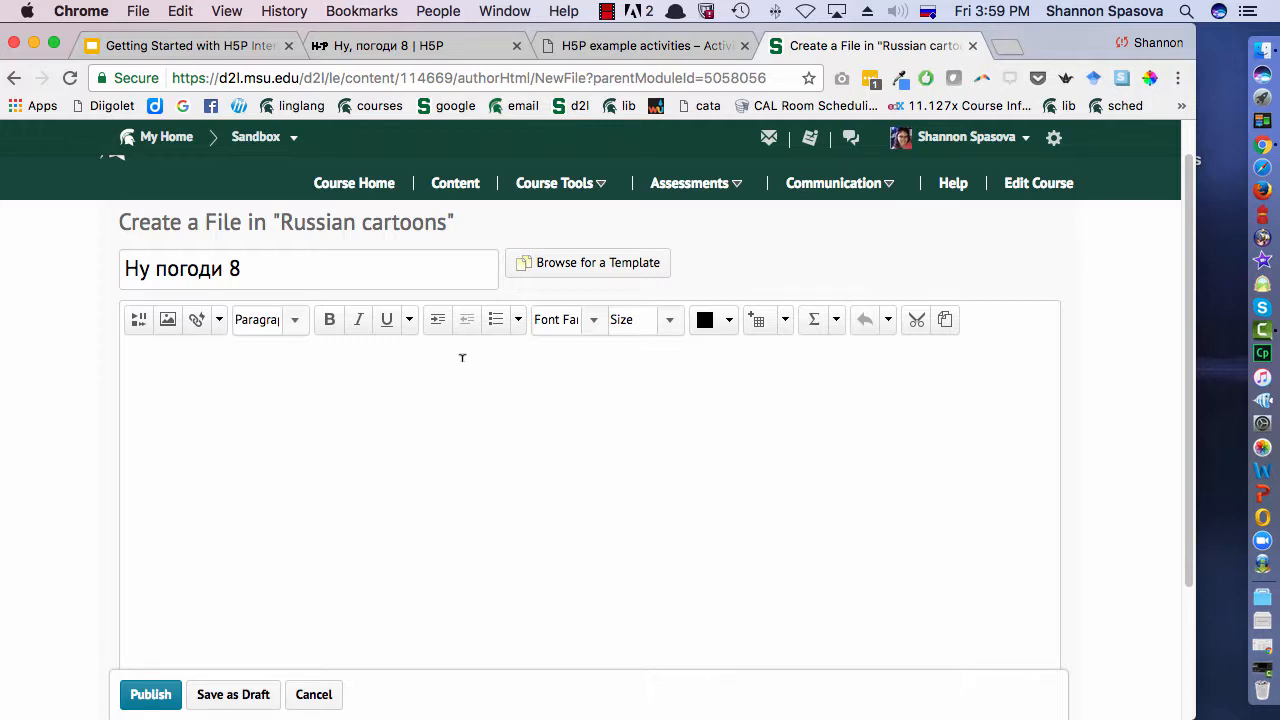
scroll(456, 354, down, 1)
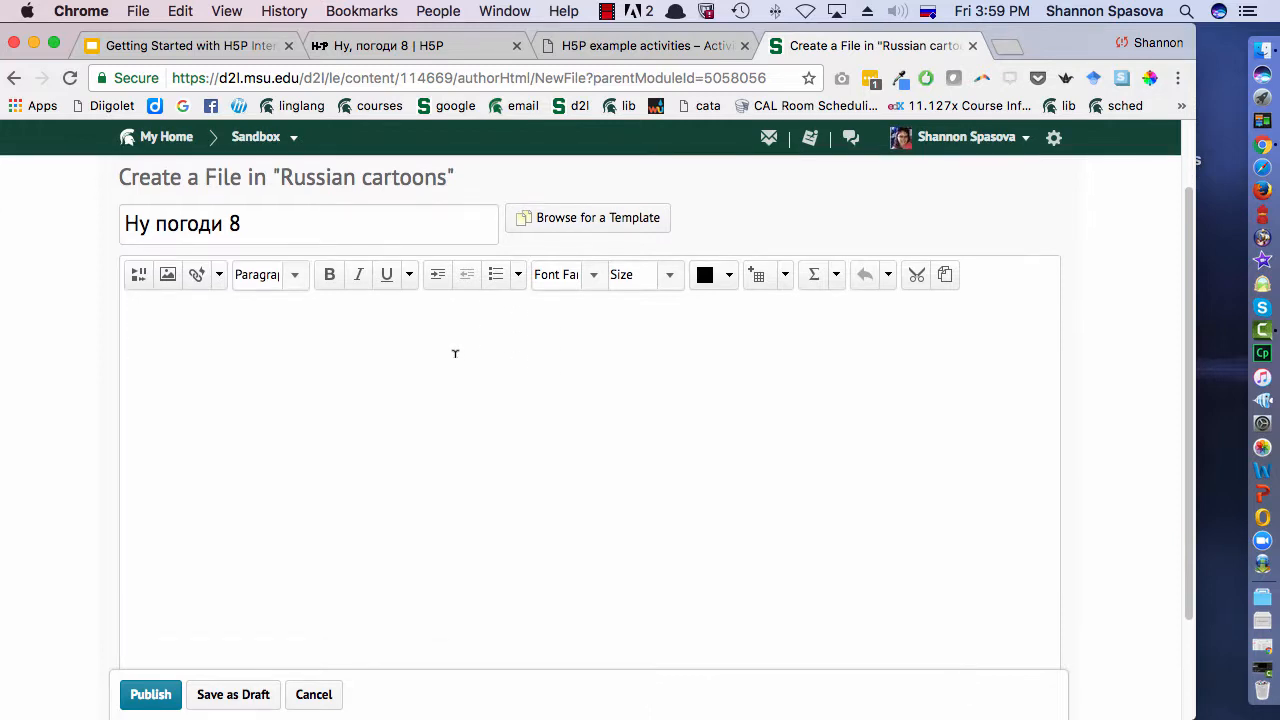
scroll(455, 353, down, 3)
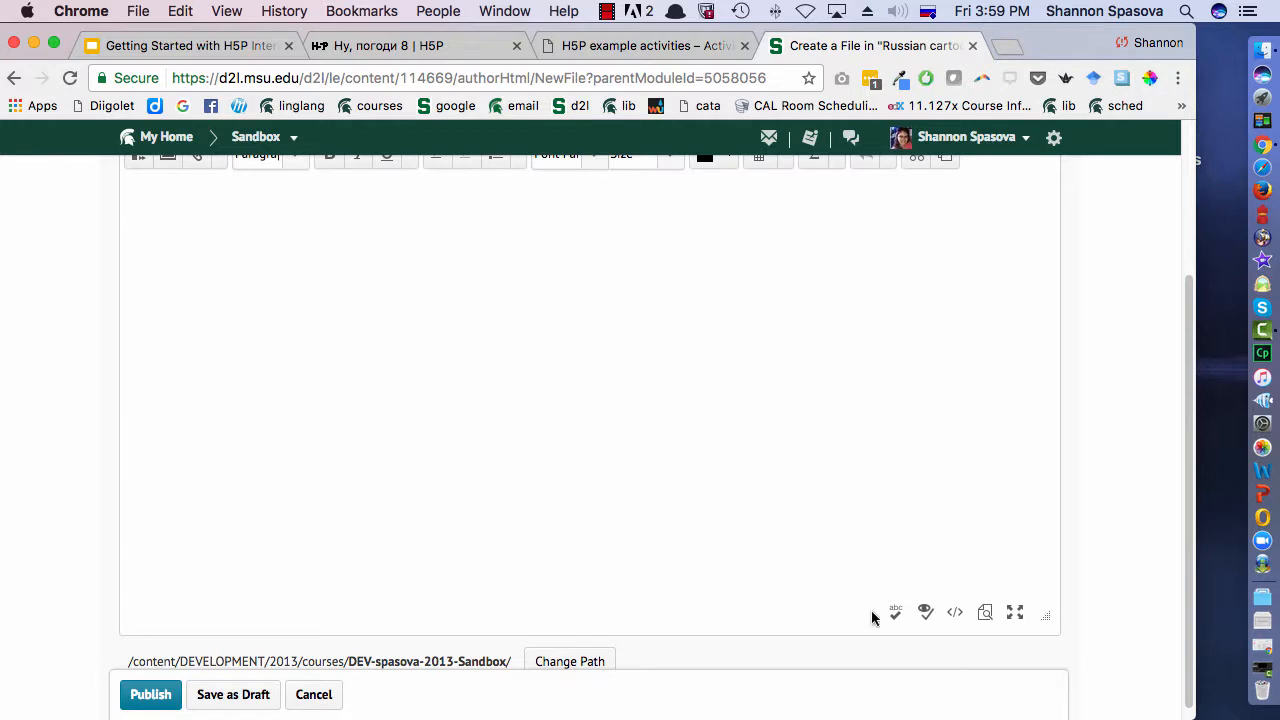
click(955, 614)
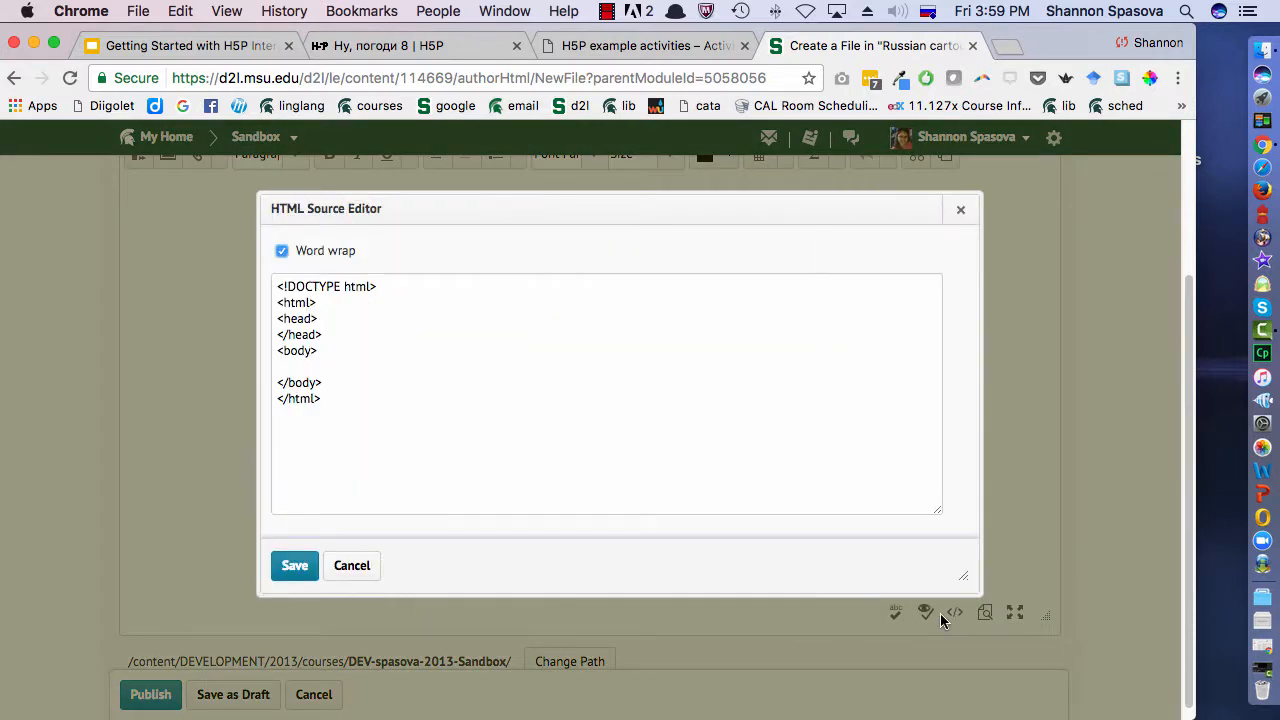
click(291, 362)
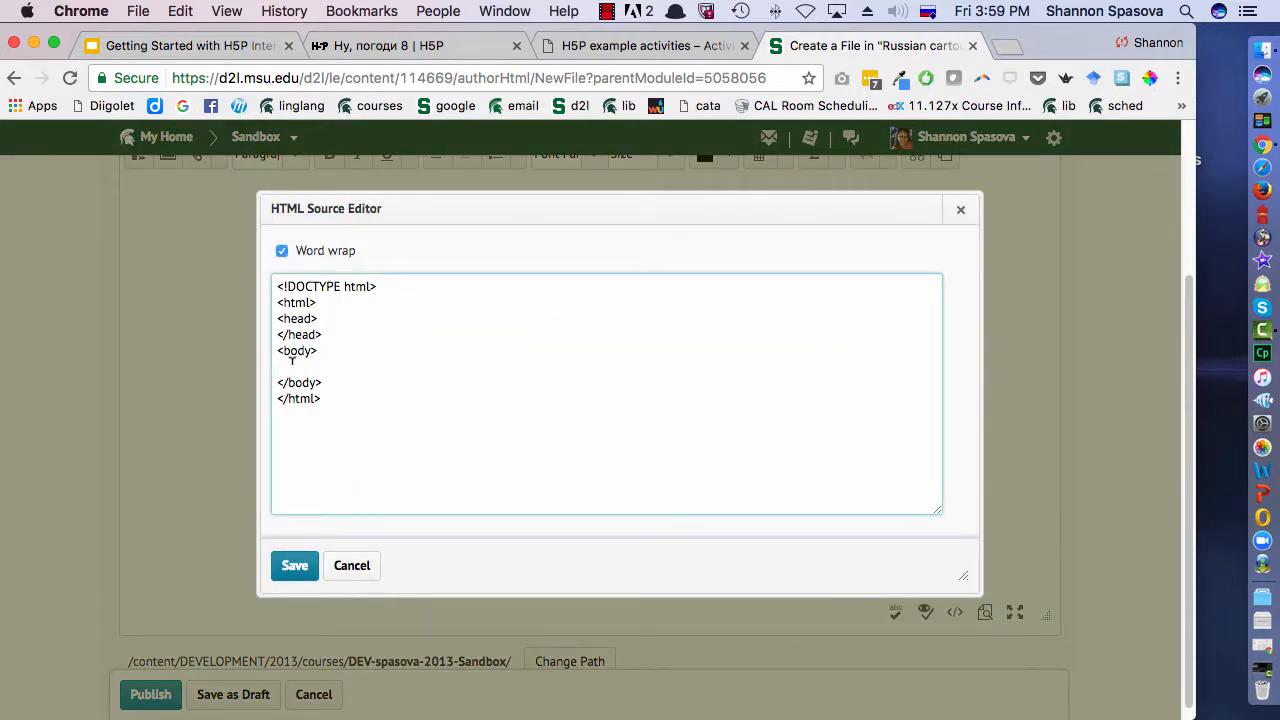
text(<iframe src="https://h5p.org/h5p/embed/94910" width="1091" height="674" frameborder="0" allowfullscreen="allowfullscreen"></iframe><script src="https://h5p.org/sites/all/modules/h5p/library/js/h5p-resizer.js" charset="UTF-8"></script>)
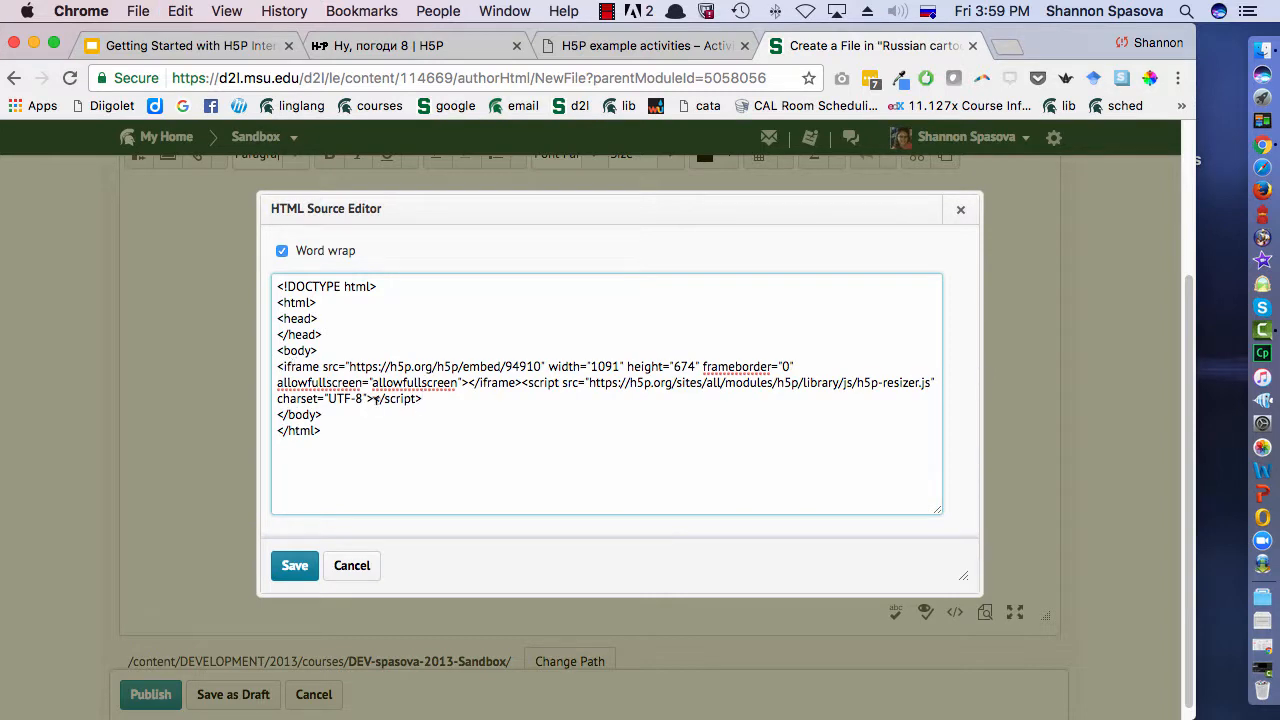
click(296, 565)
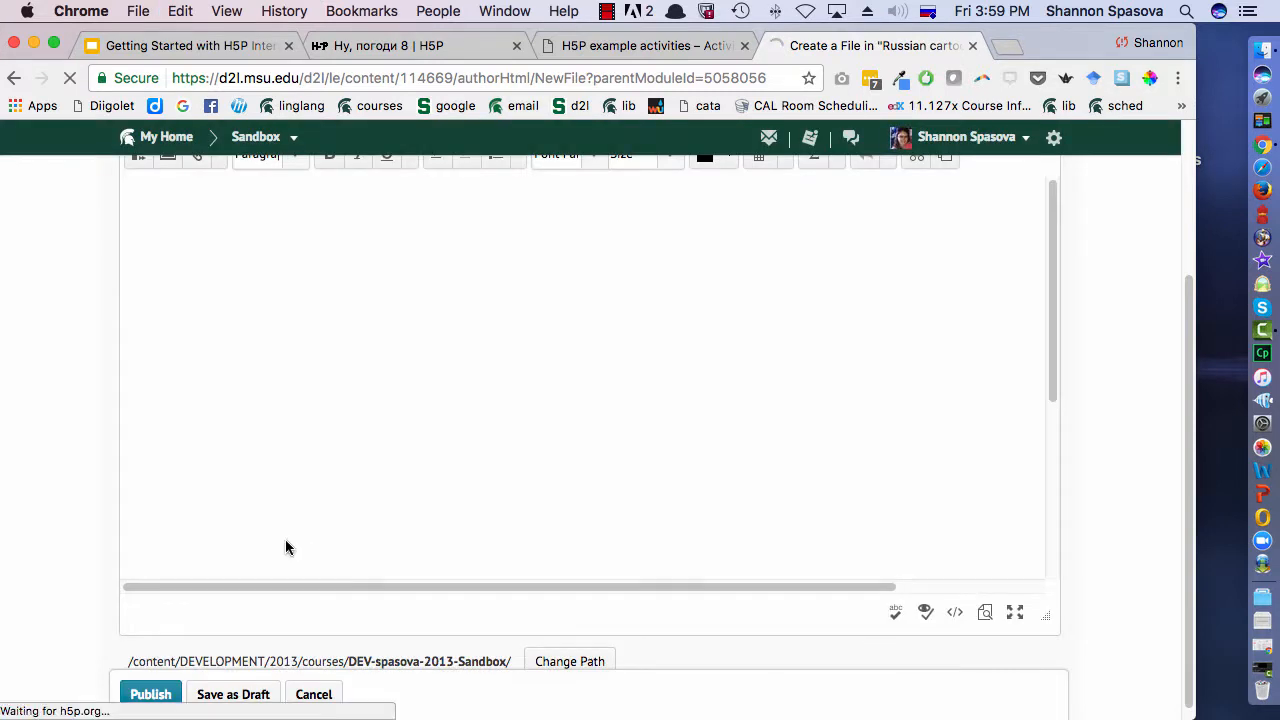
- Check the embedded video in the D2L editor, publish the file to "Russian cartoons", and look over the published page
scroll(223, 534, down, 2)
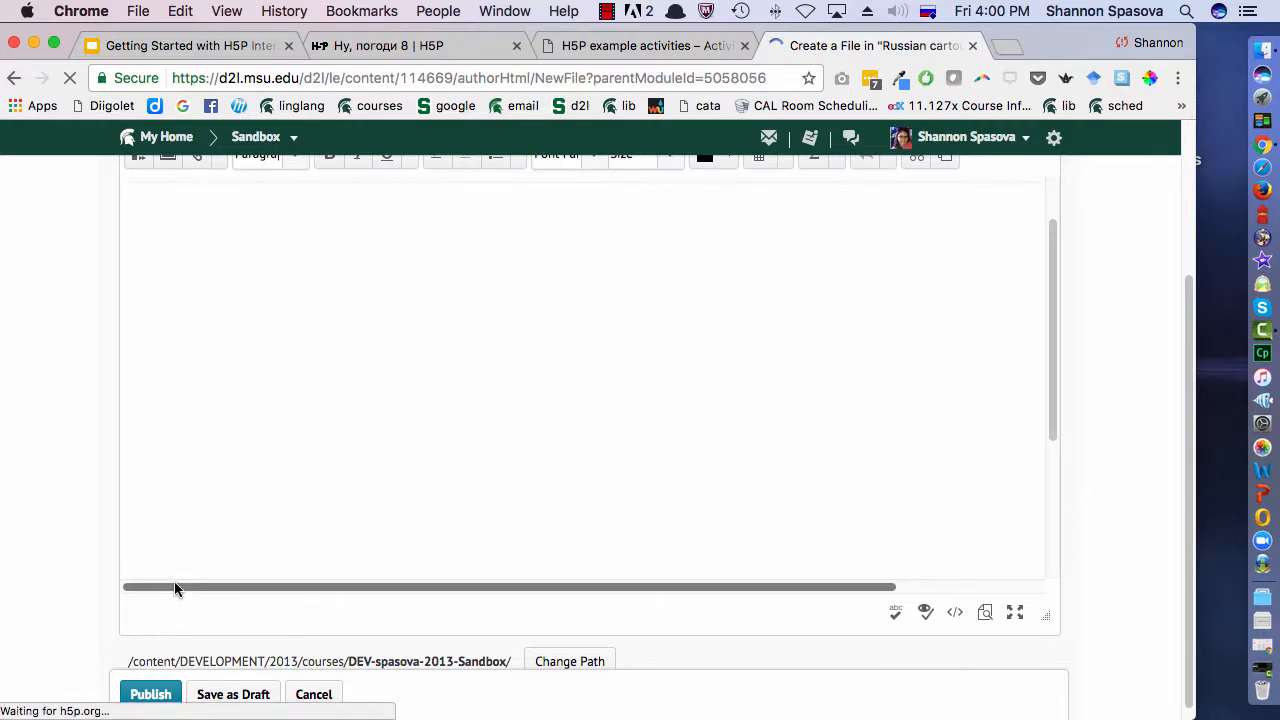
scroll(175, 570, up, 3)
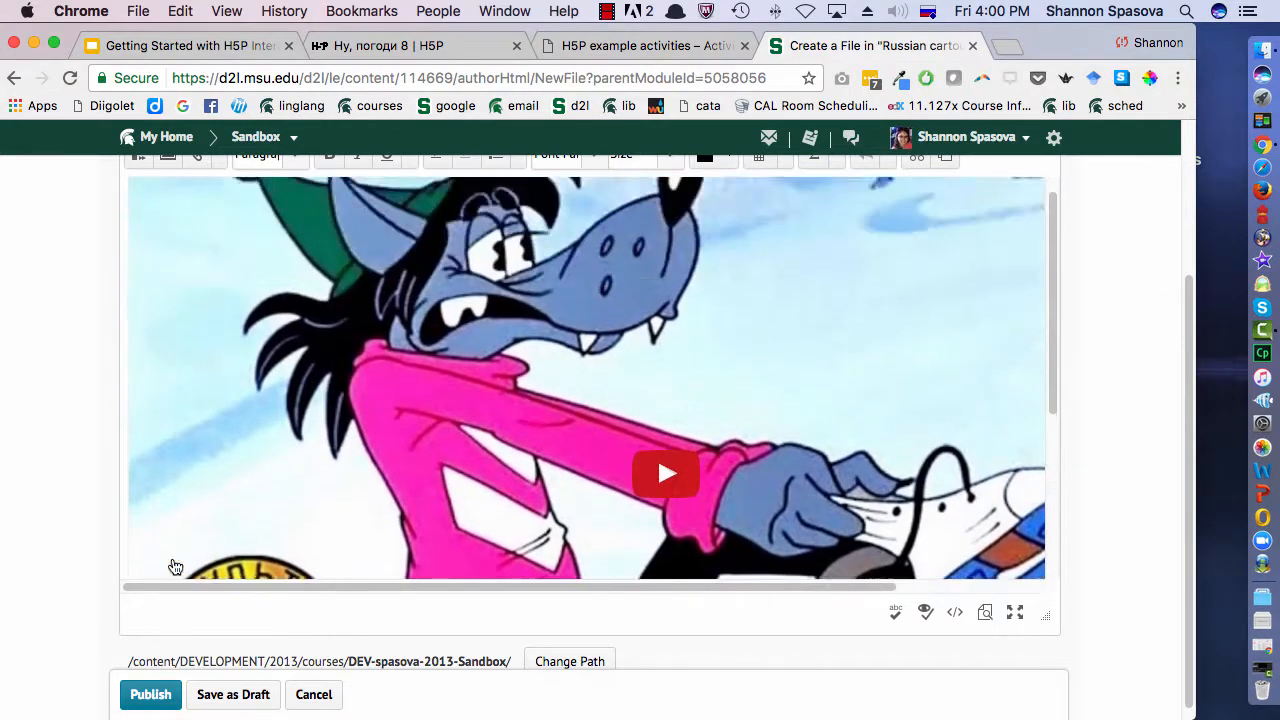
scroll(175, 567, up, 2)
scroll(172, 563, down, 5)
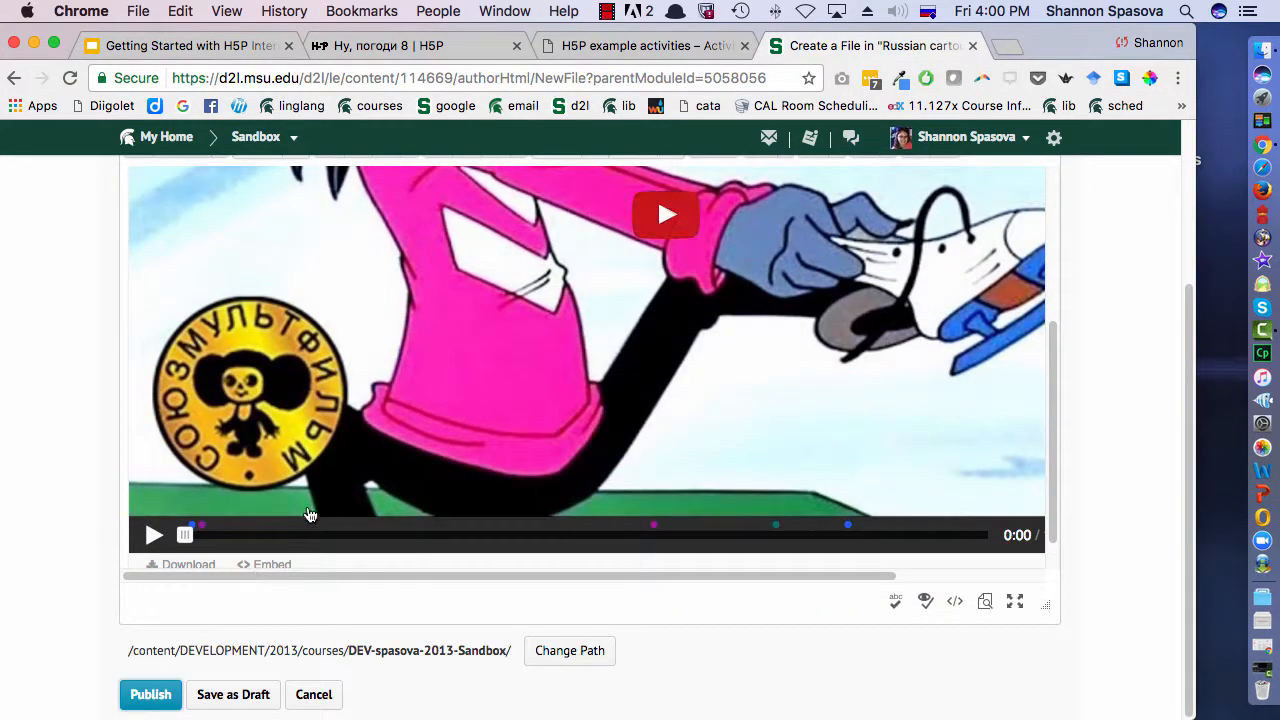
key(Return)
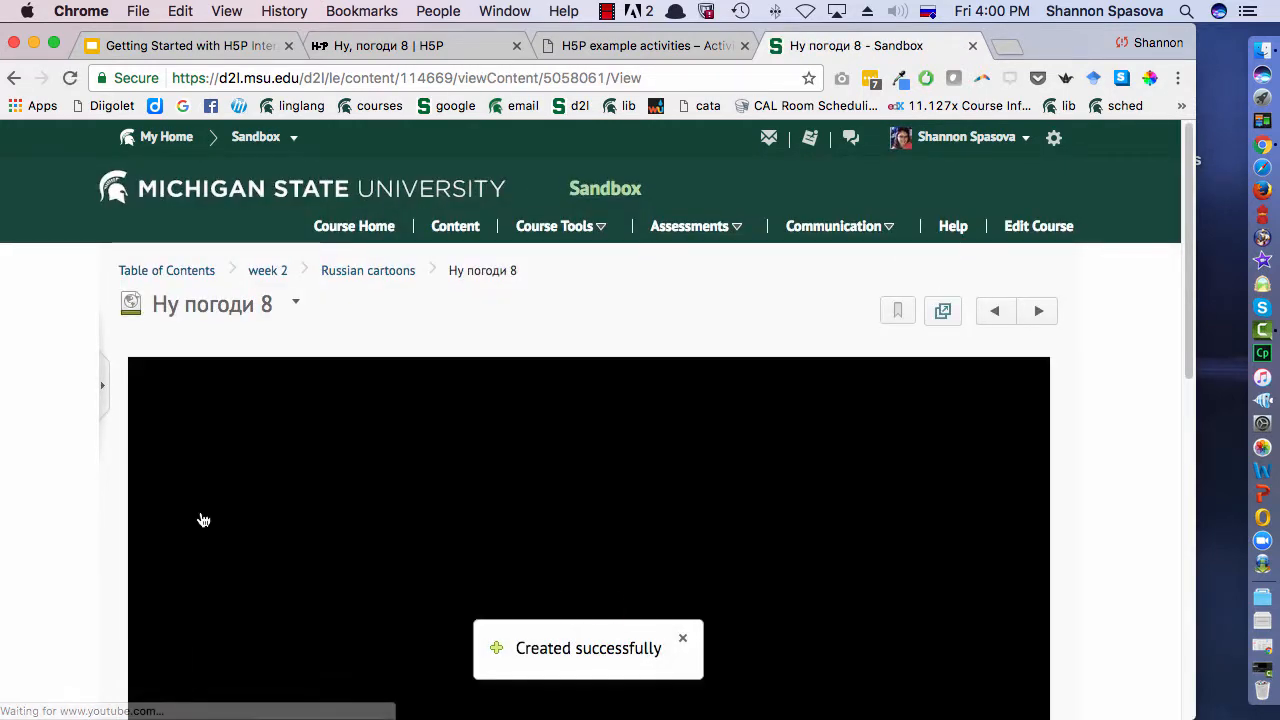
scroll(195, 517, down, 4)
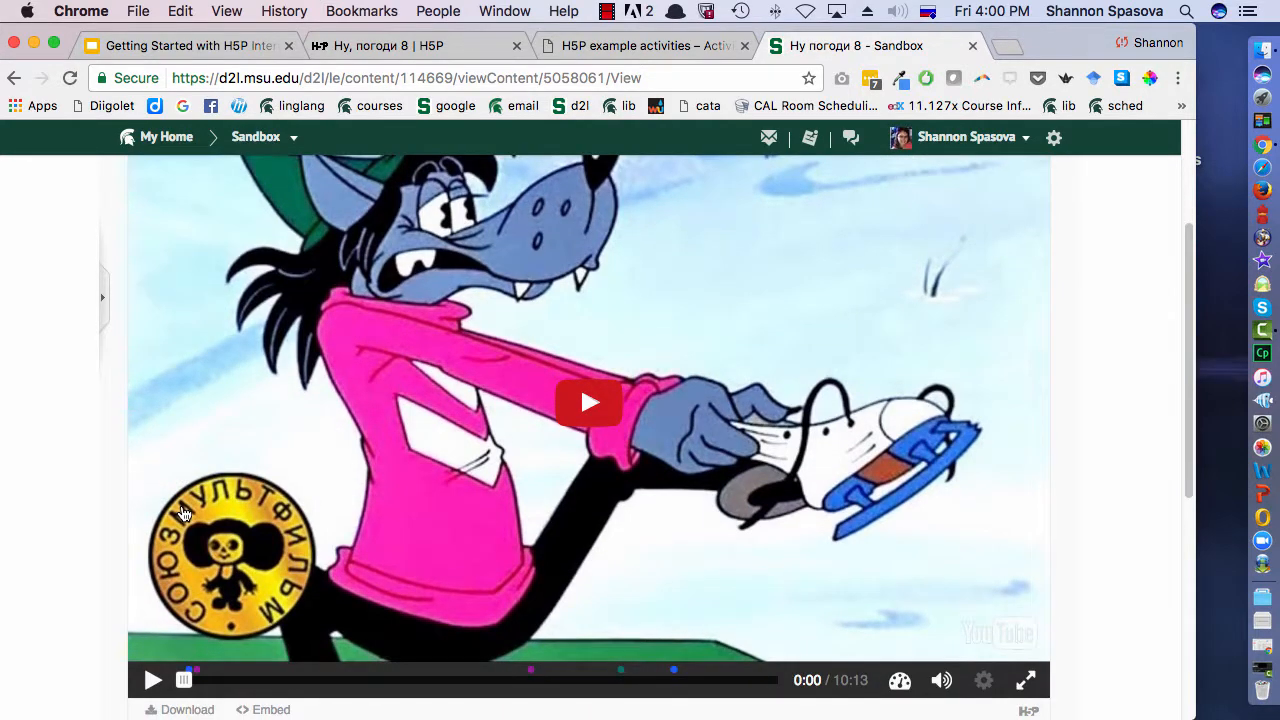
scroll(184, 513, down, 1)
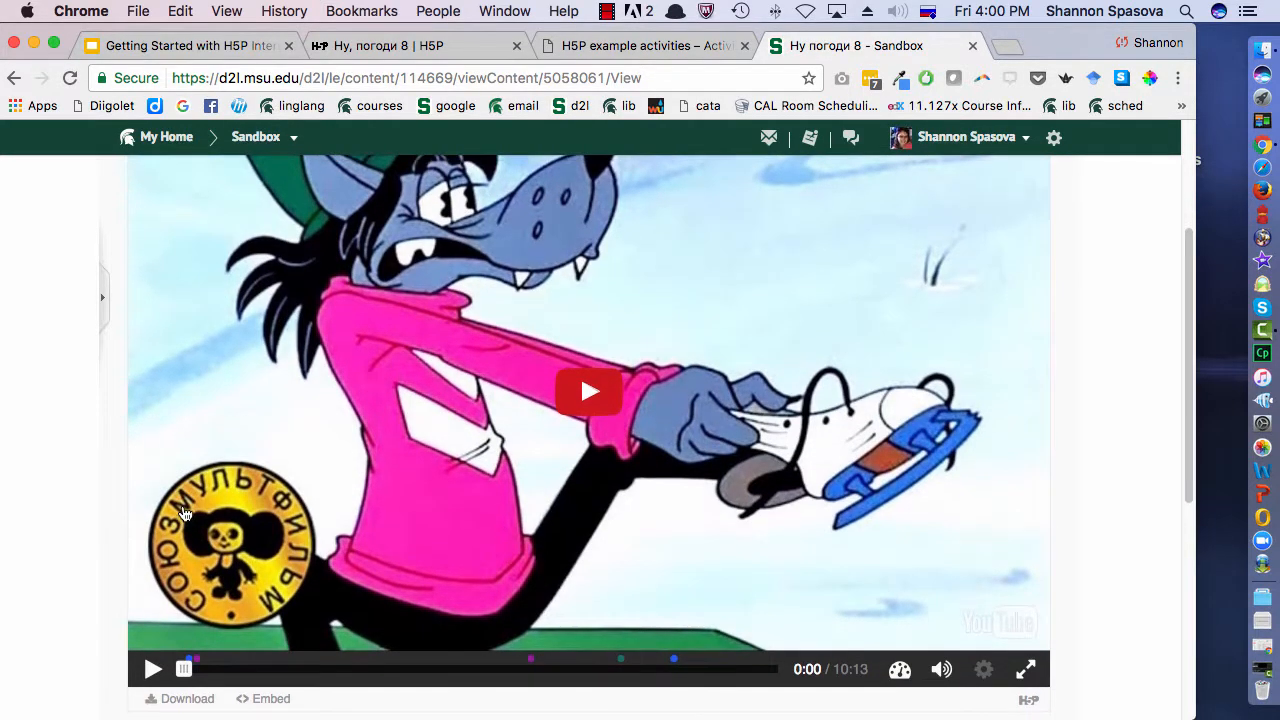
scroll(184, 513, up, 3)
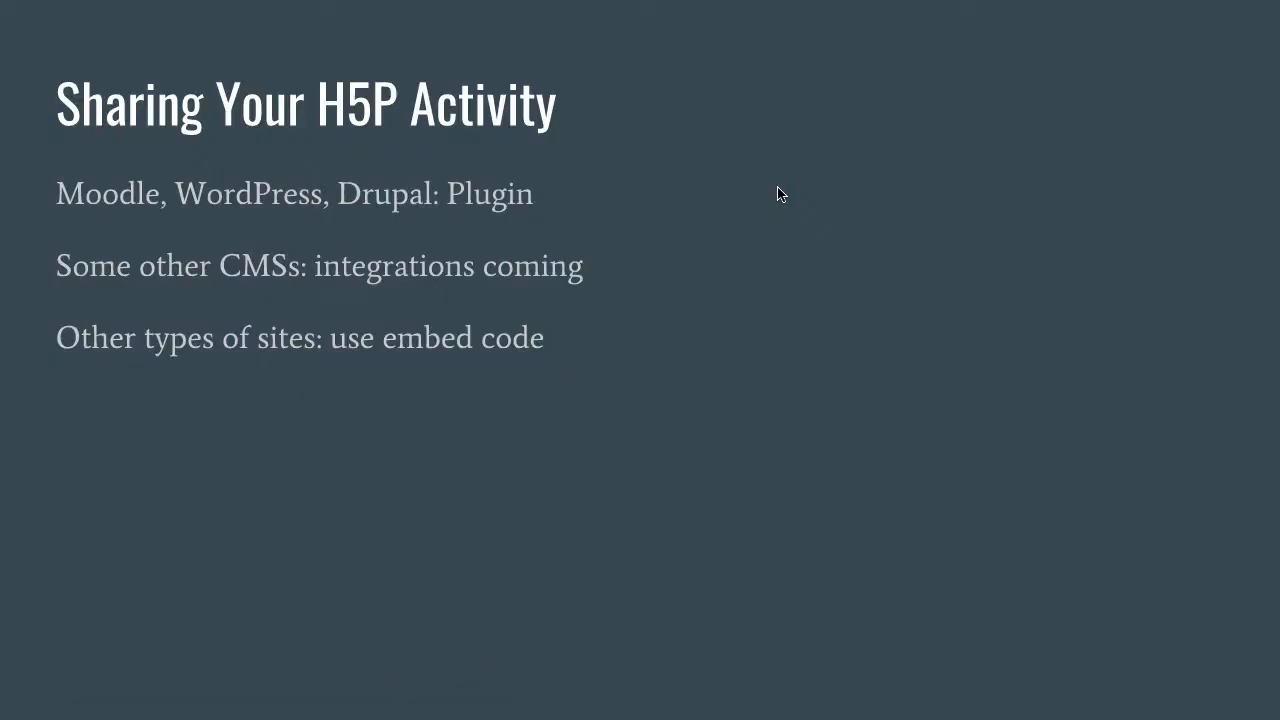